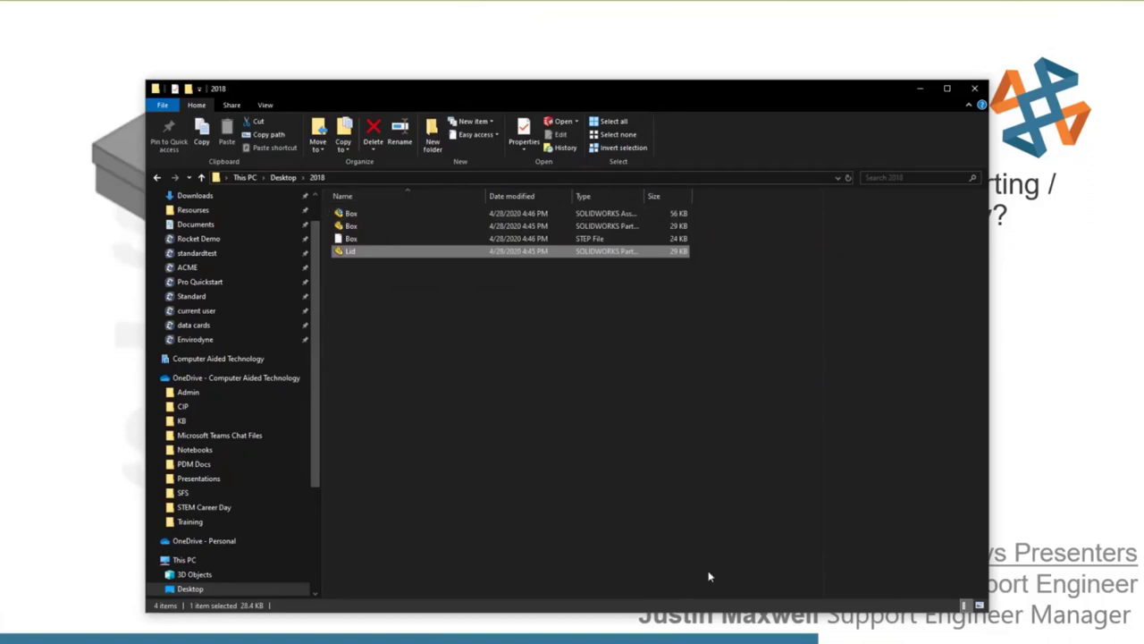
Switch to SOLIDWORKS Premium 2018 and open the recent Box.sldasm assembly in a maximized window, declining the PDM vault Toolbox location.
key("alt+Tab")
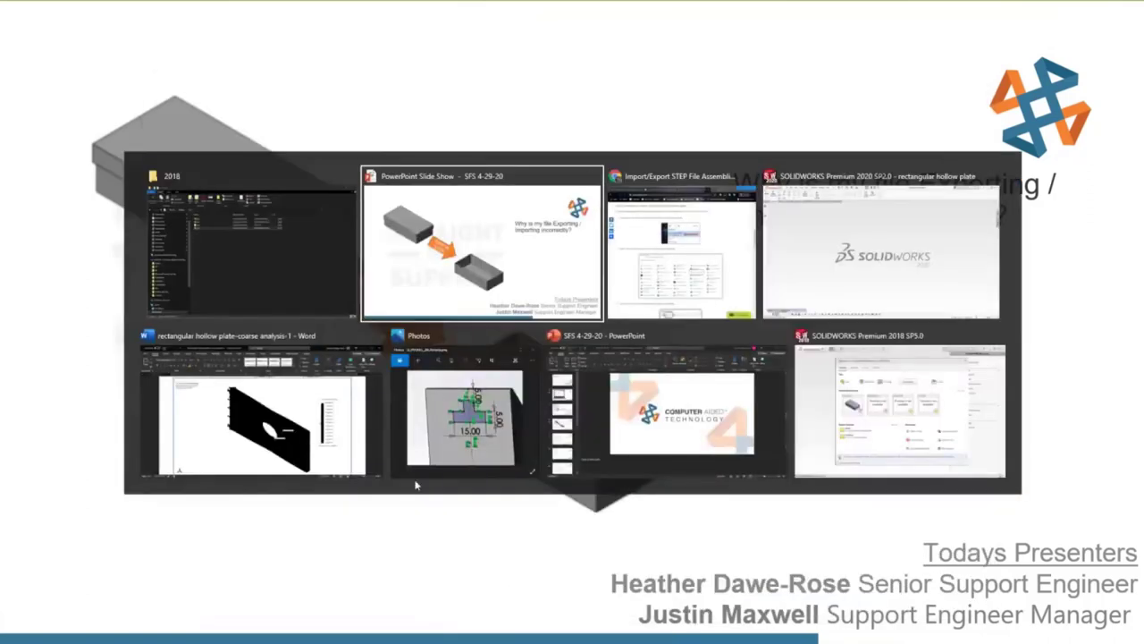
left_click(895, 436)
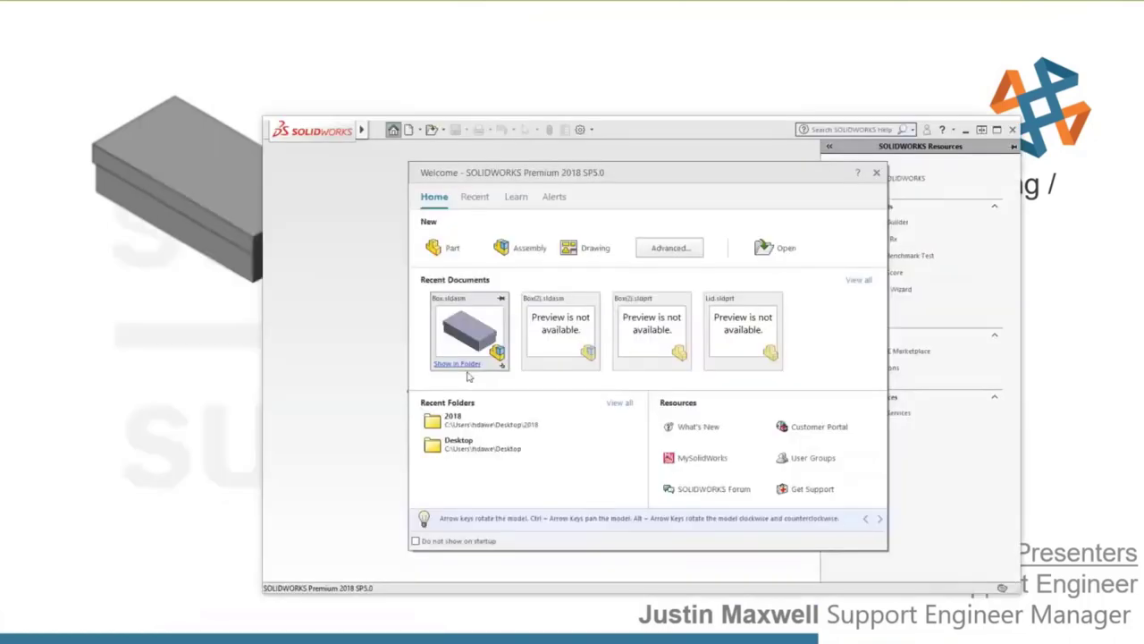
key("Escape")
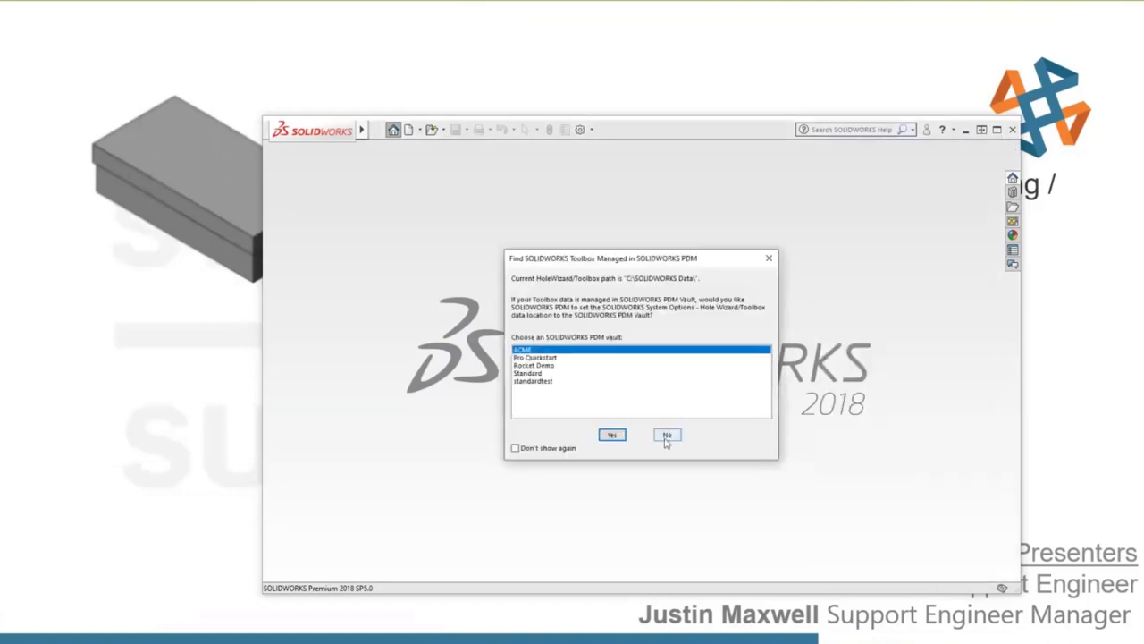
left_click(666, 439)
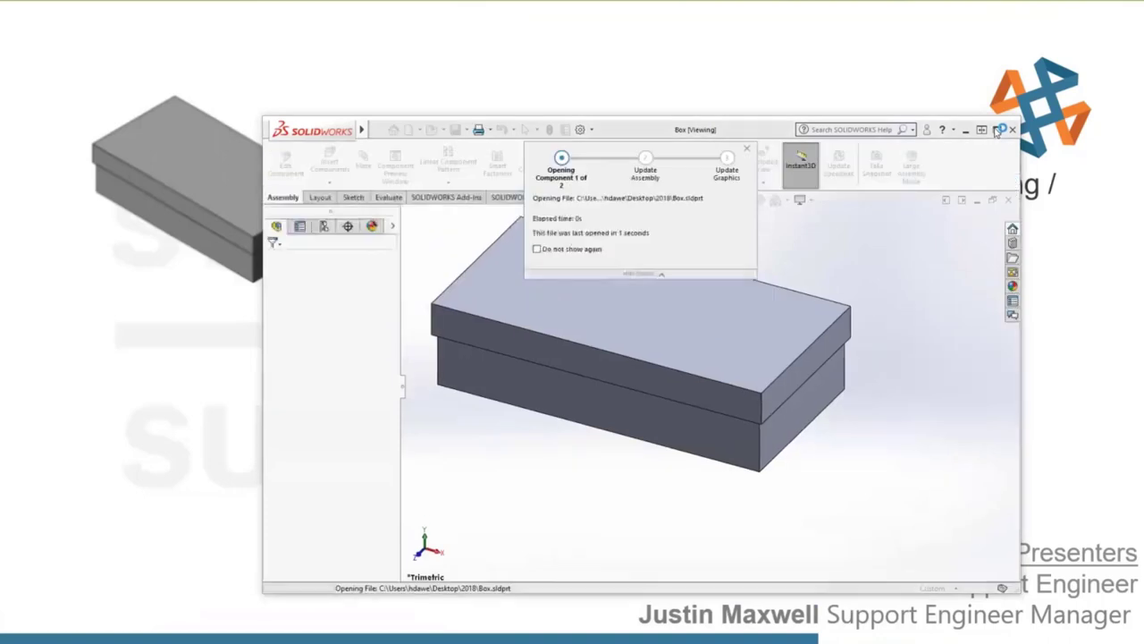
left_click(997, 130)
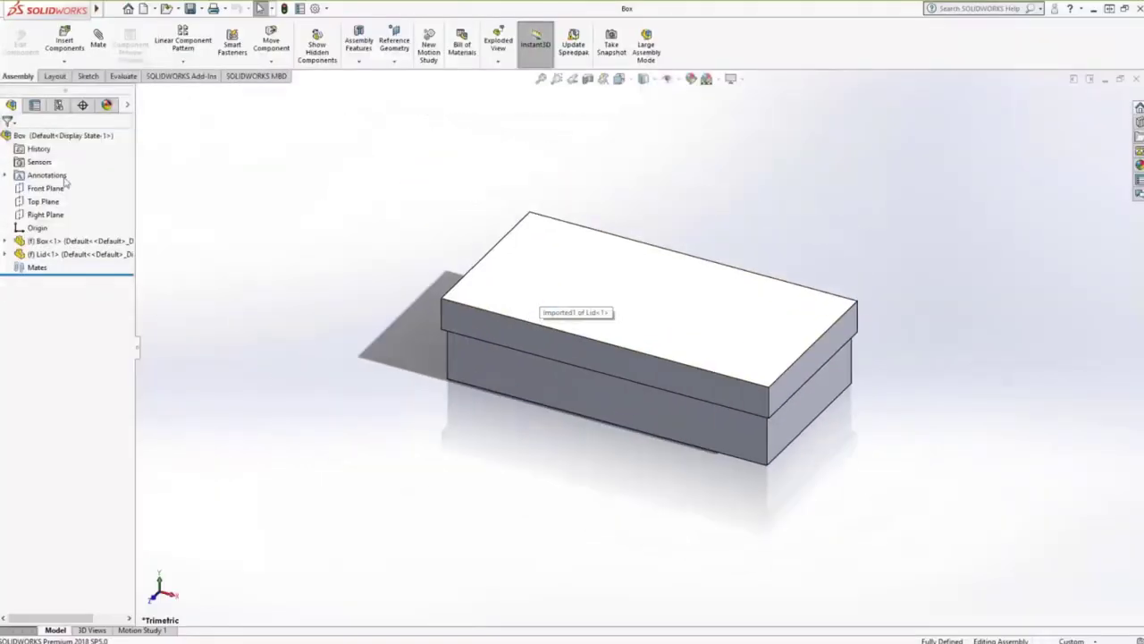
Examine the assembly's Box and Lid components by highlighting each one, and minimize the assembly's document window.
left_click(60, 135)
left_click(44, 241)
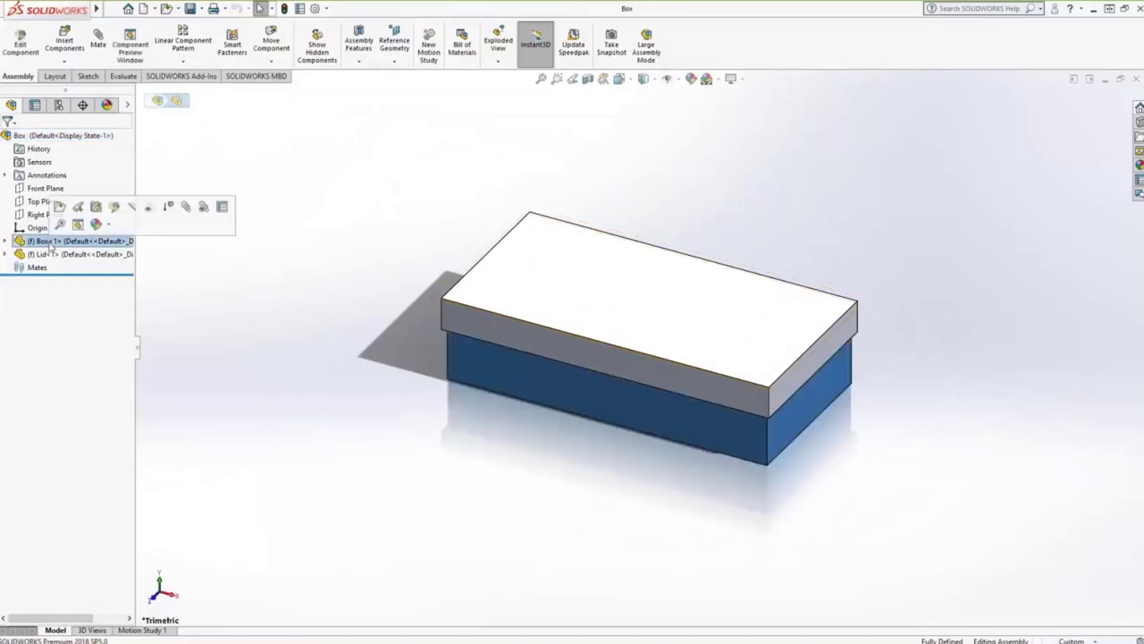
left_click(36, 255)
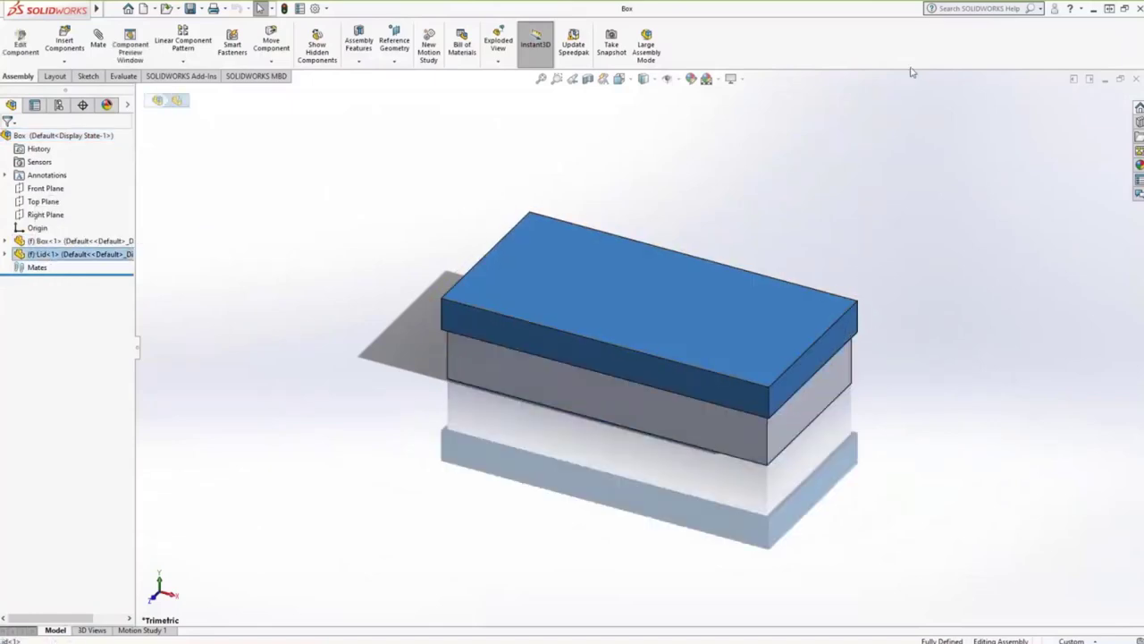
left_click(1105, 80)
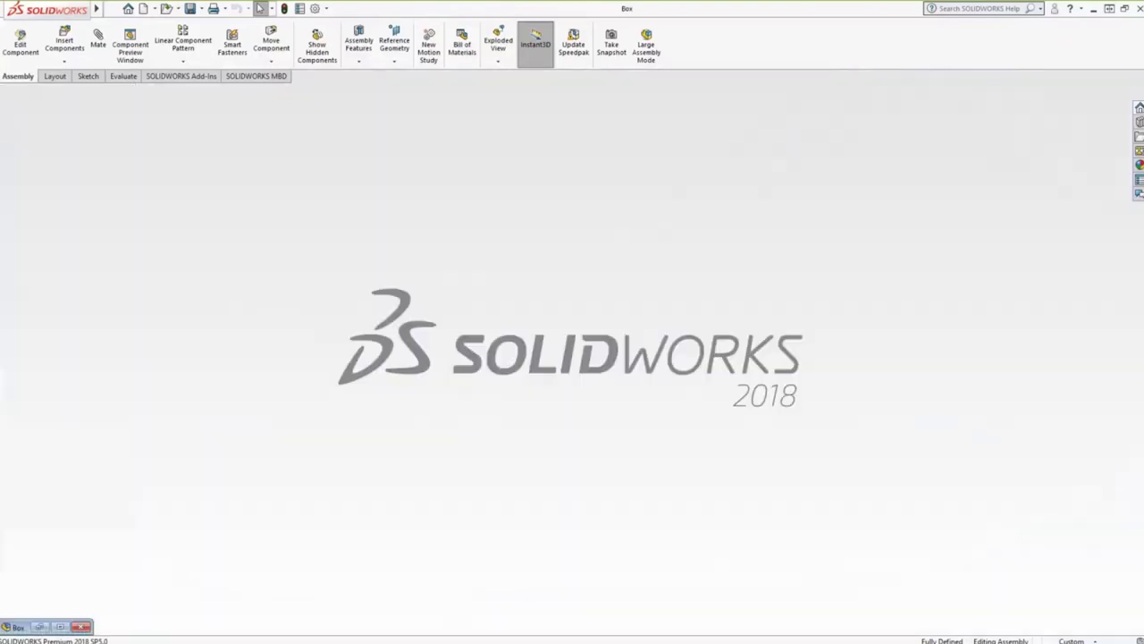
Look at the Box STEP file in the 2018 folder in File Explorer, and return to SOLIDWORKS.
key("alt+Tab")
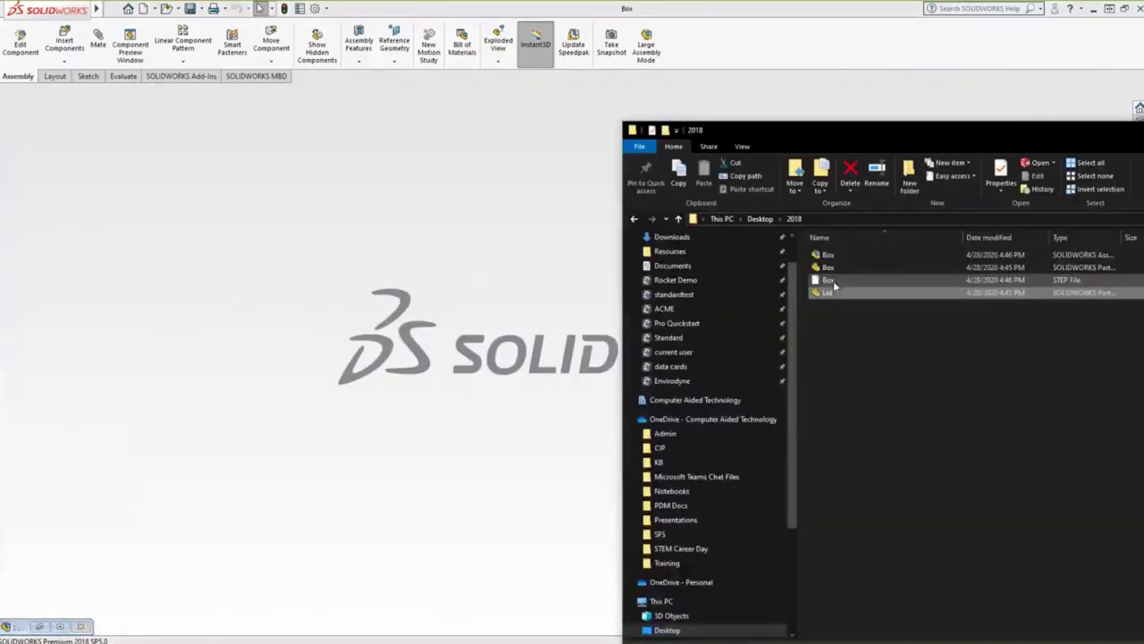
left_click(830, 279)
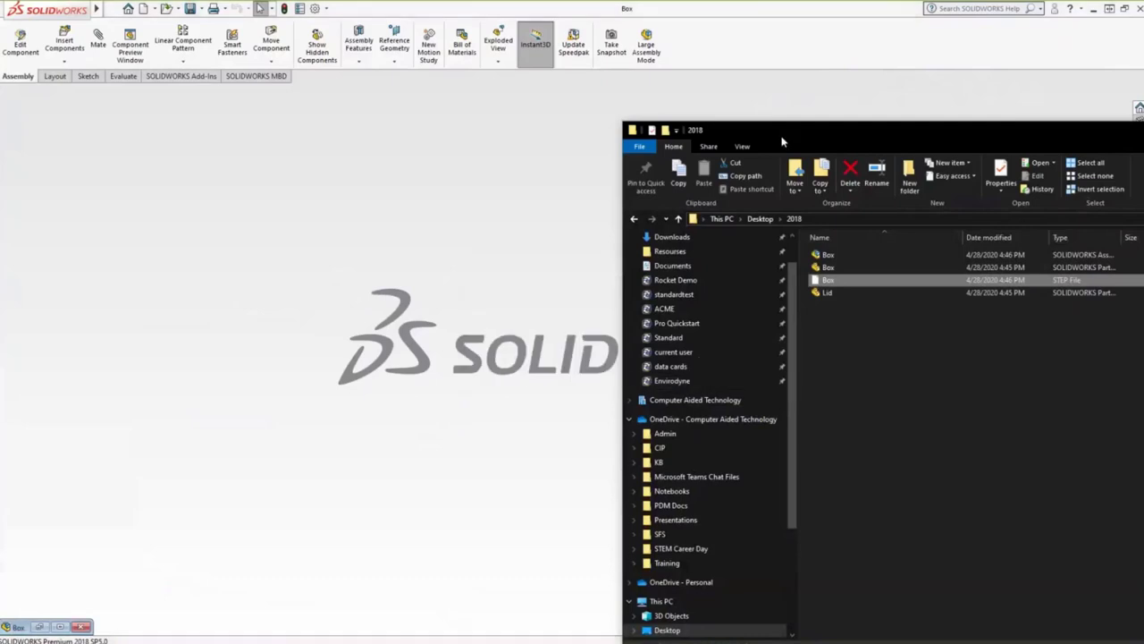
left_click(538, 329)
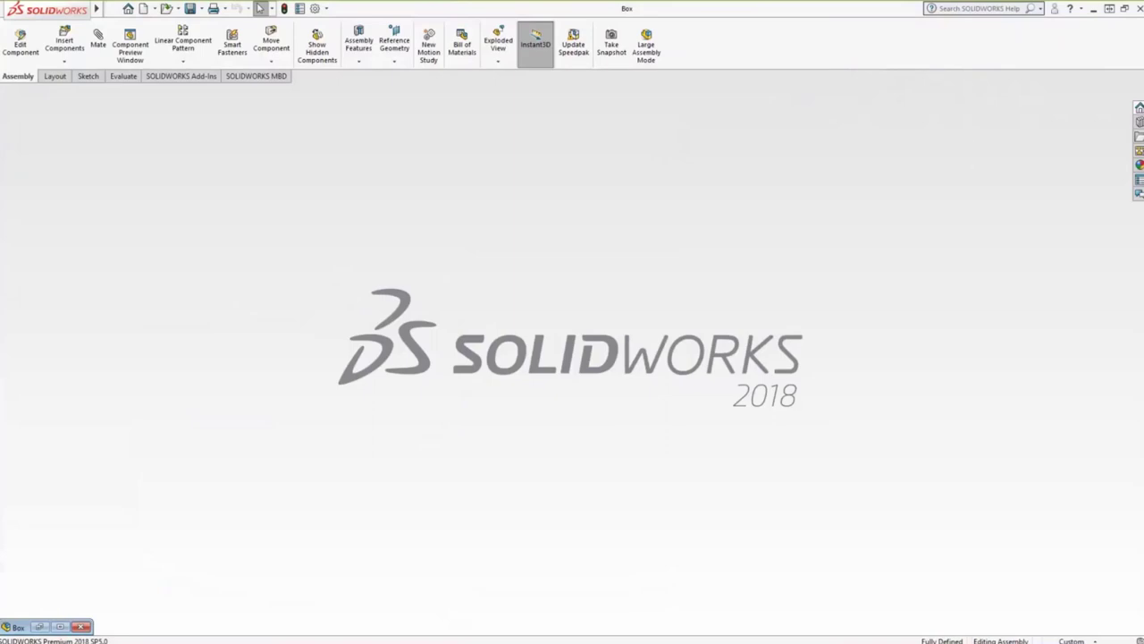
Switch to File Explorer and turn off the folder option that hides extensions for known file types.
key("alt+Tab")
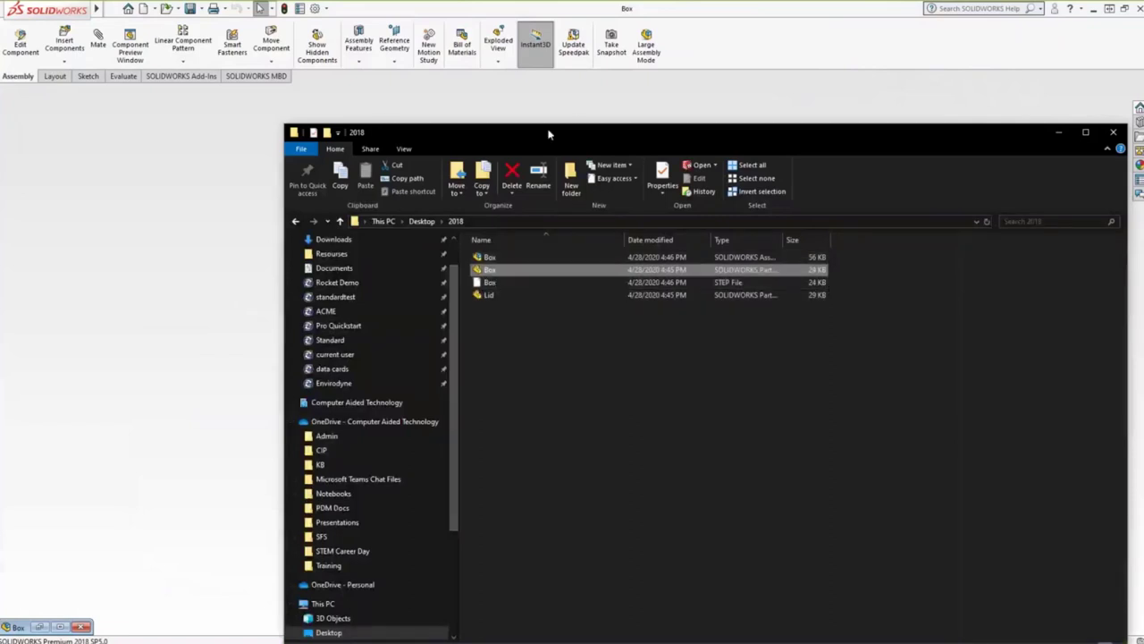
left_click_drag(548, 130, 360, 102)
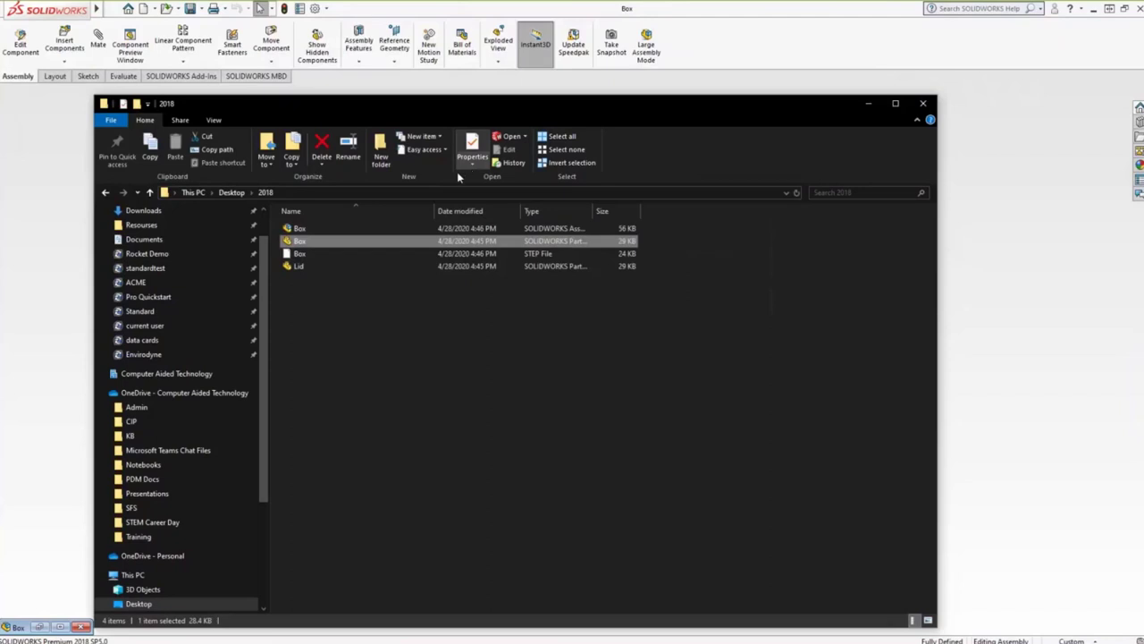
left_click(216, 121)
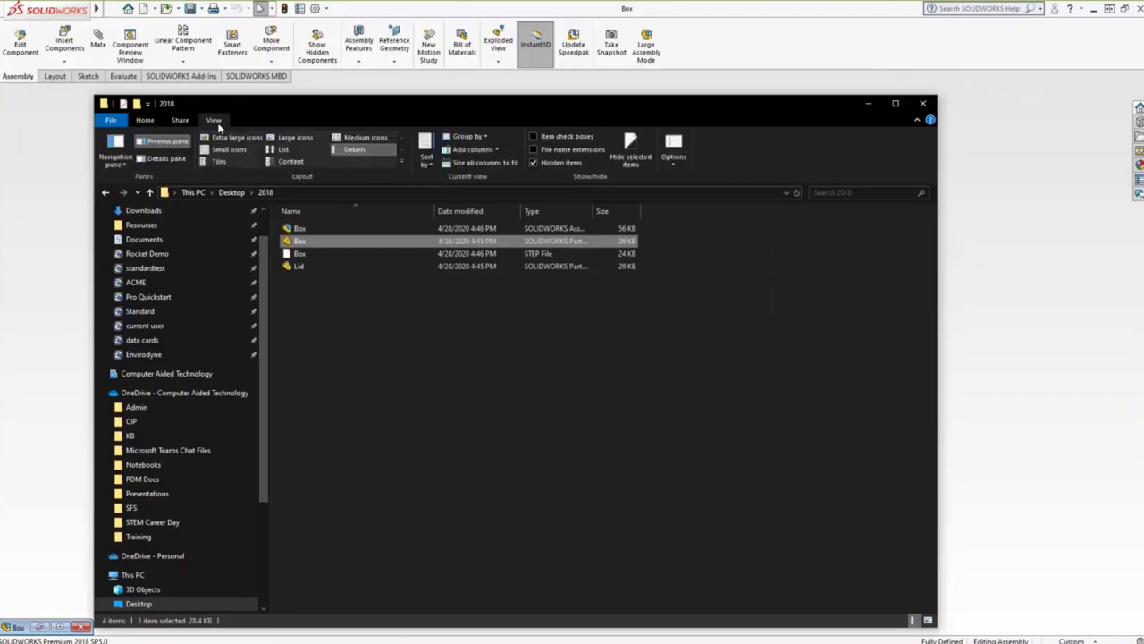
left_click(673, 166)
left_click(697, 177)
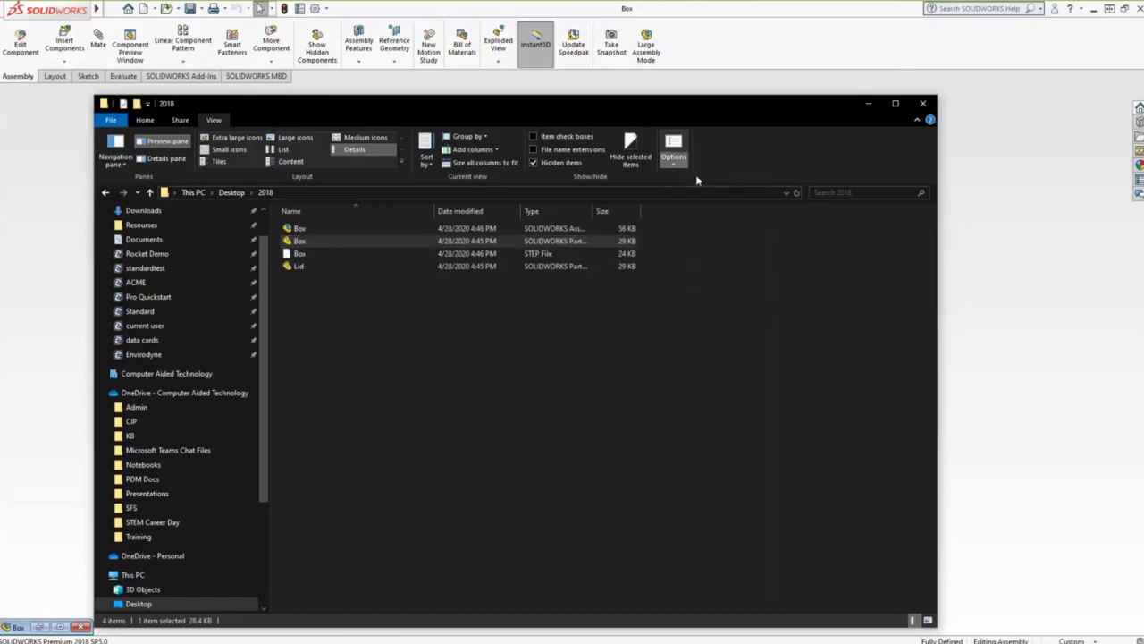
left_click(153, 243)
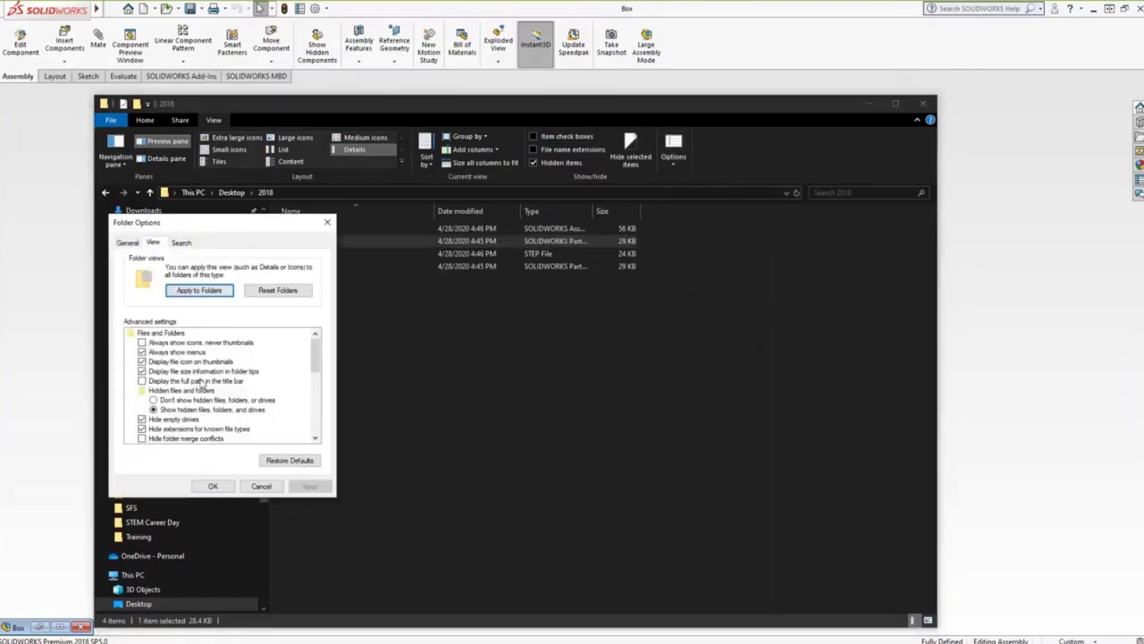
scroll(140, 411, "down", 5)
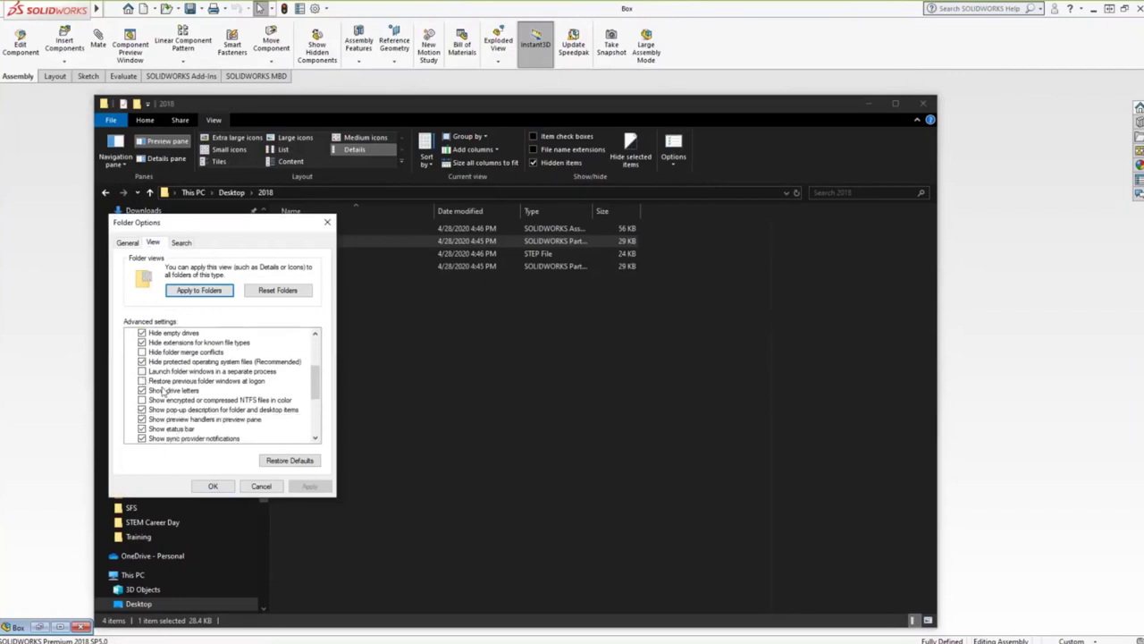
left_click(142, 343)
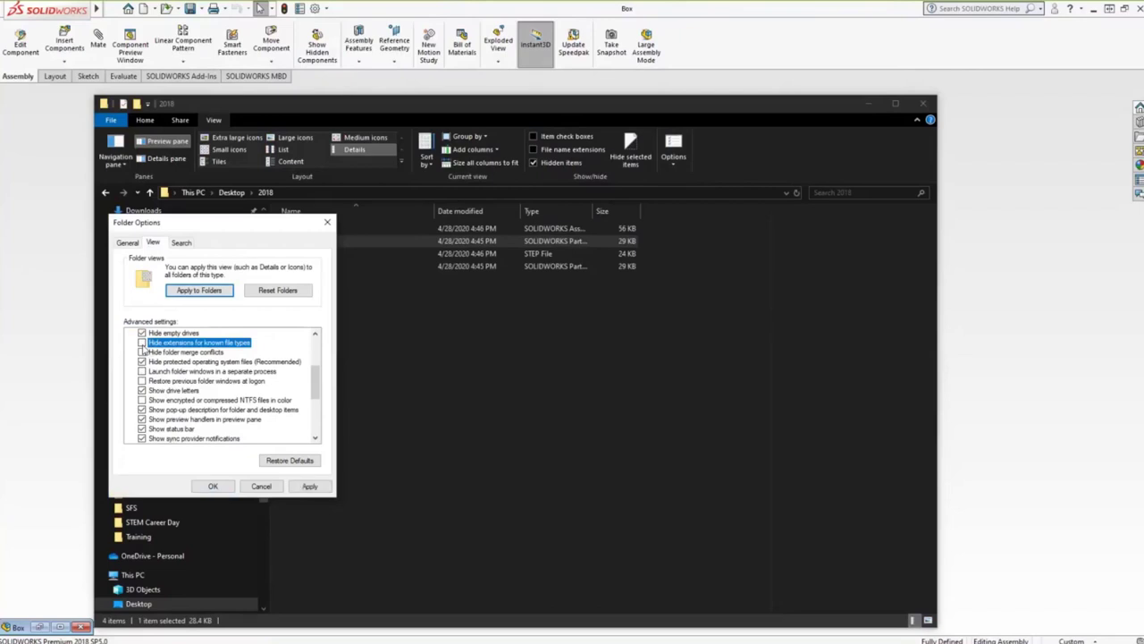
left_click(309, 488)
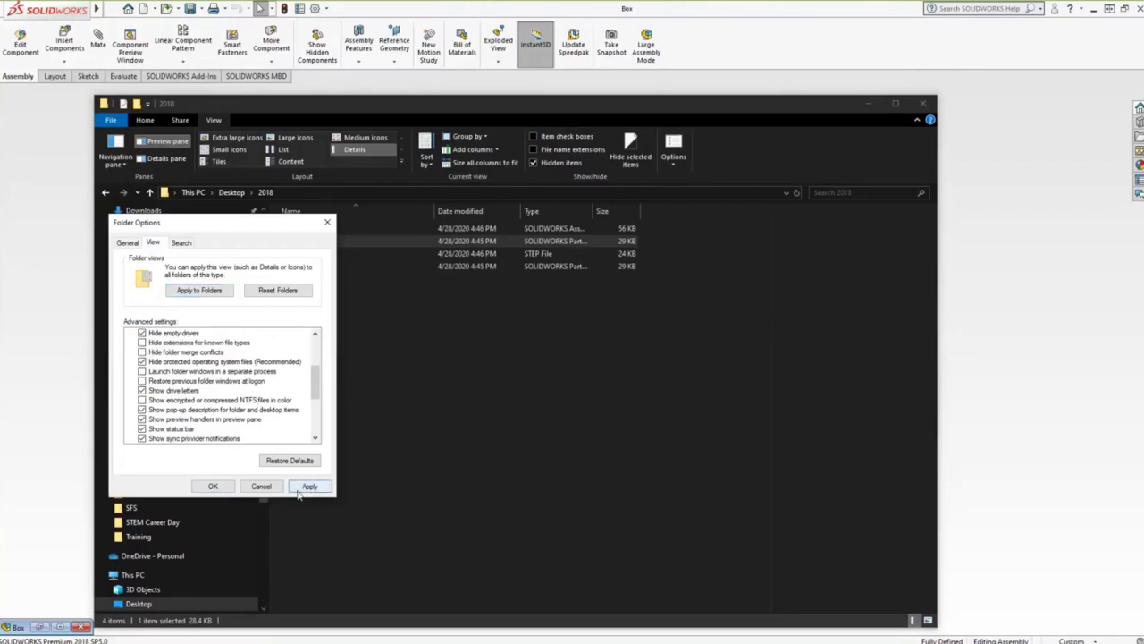
left_click(263, 484)
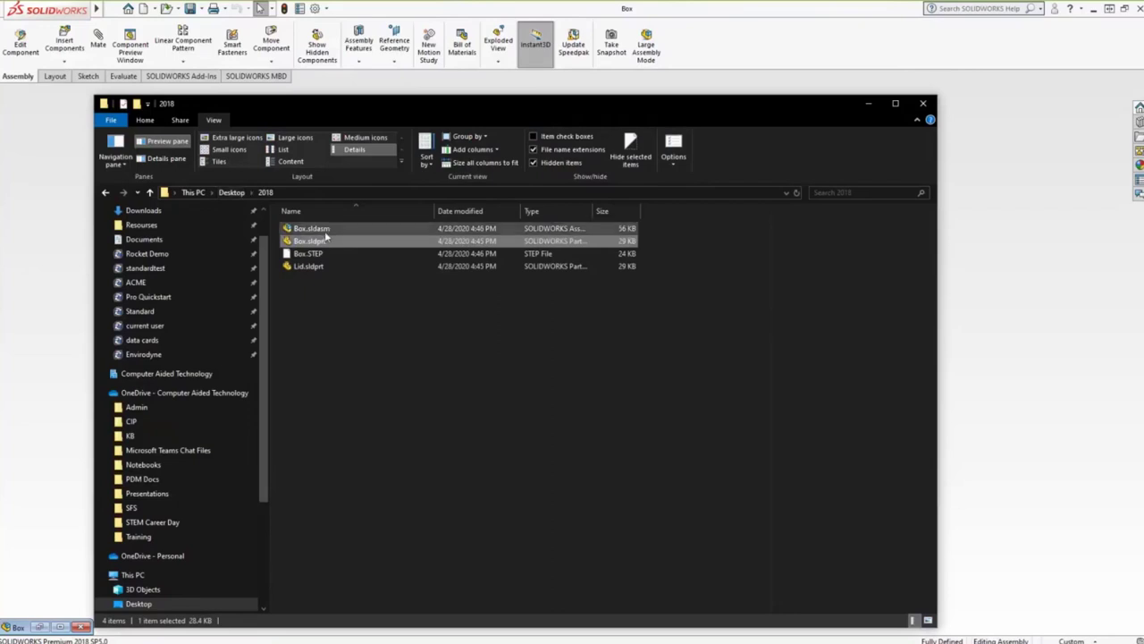
Check the file extensions in the 2018 folder, and return to the slide show to display the export options slide.
mouse_move(309, 236)
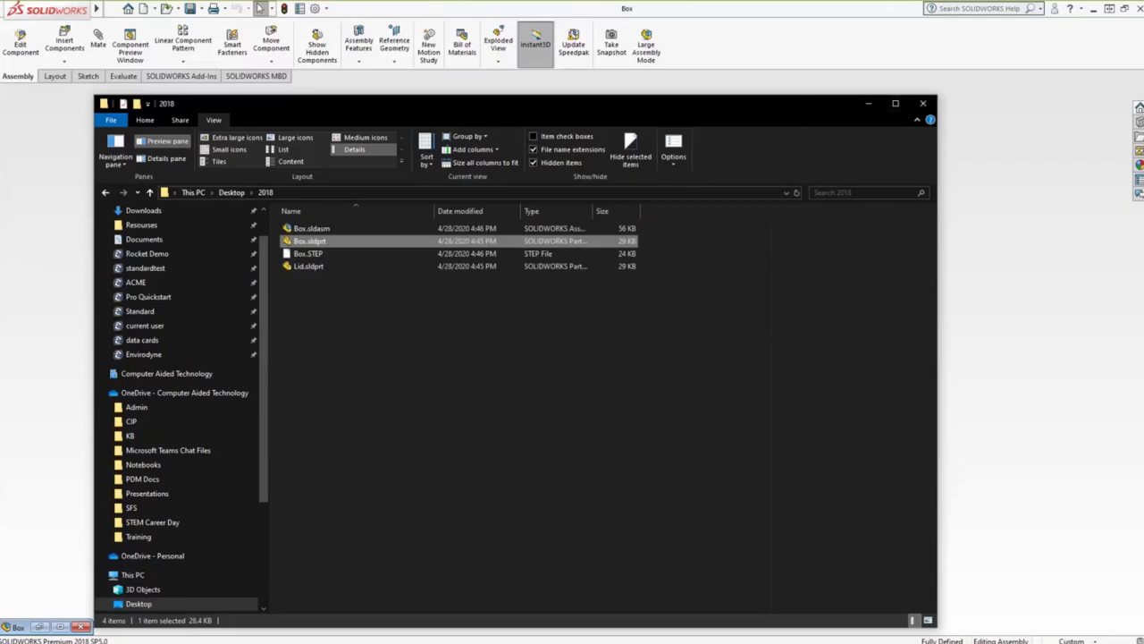
key("alt+F4")
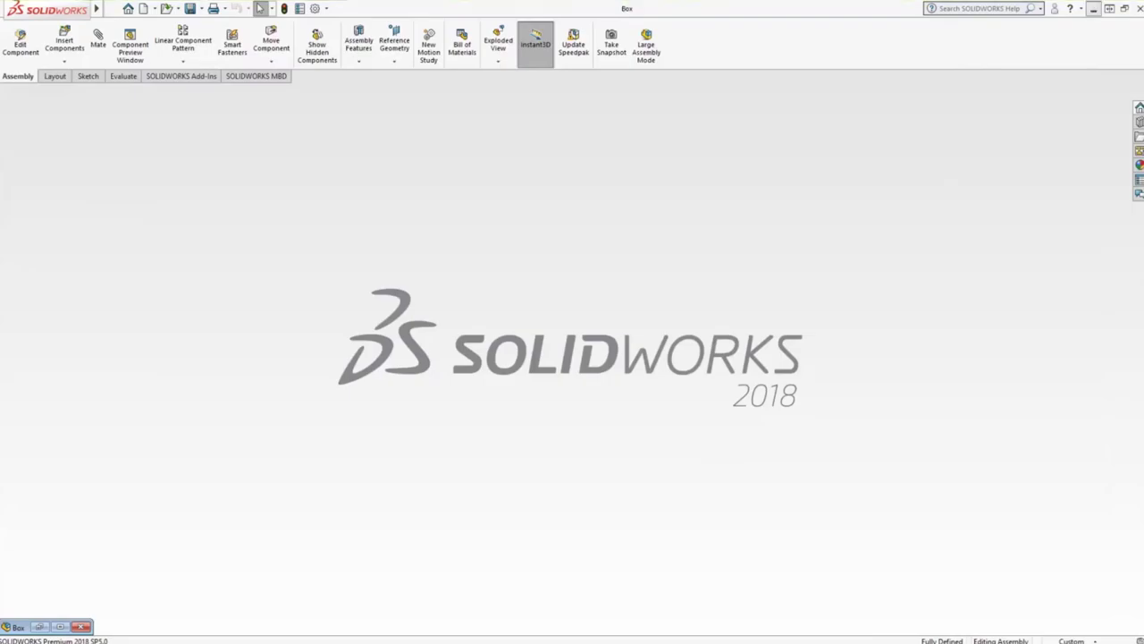
left_click(1092, 13)
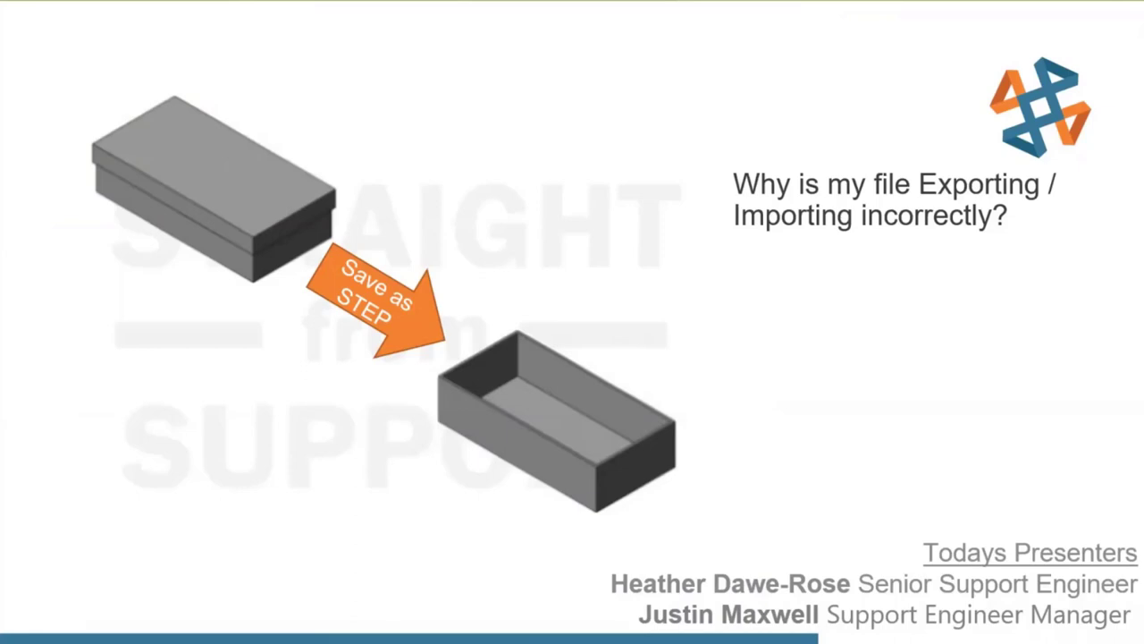
left_click(604, 263)
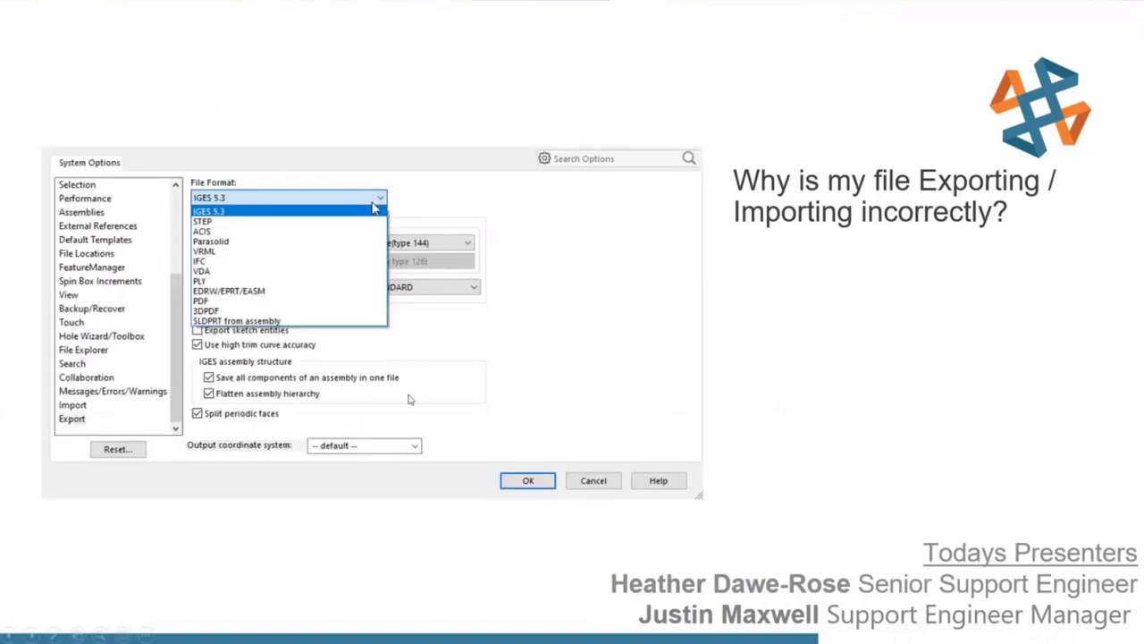
Switch to SOLIDWORKS 2018 and examine the Export system options for the IGES 5.3 file format.
key("alt+Tab")
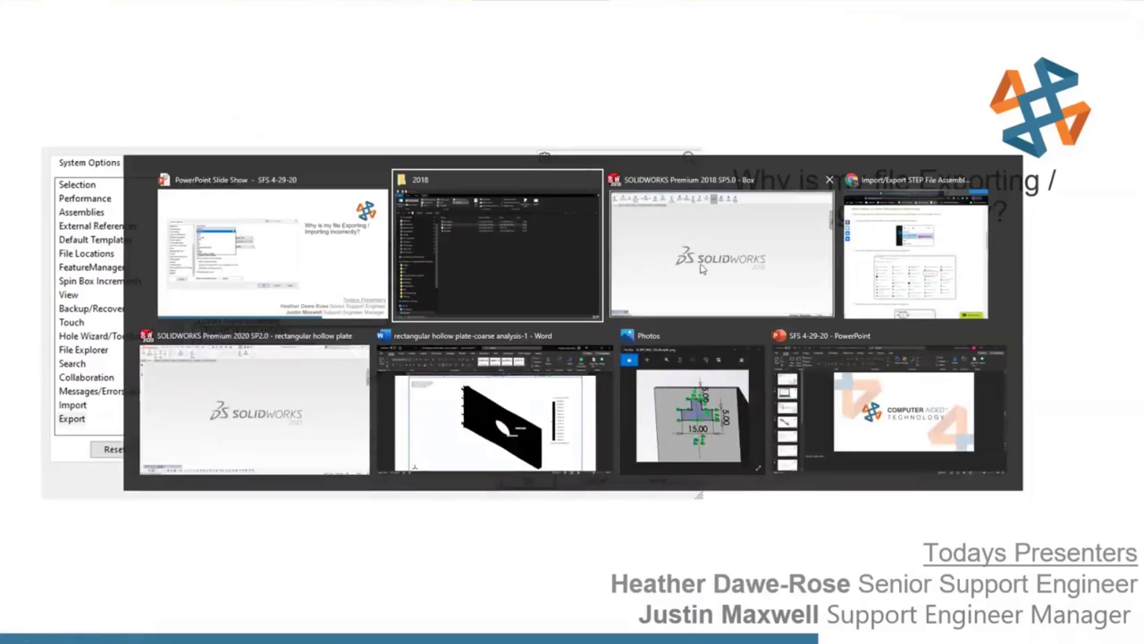
left_click(693, 281)
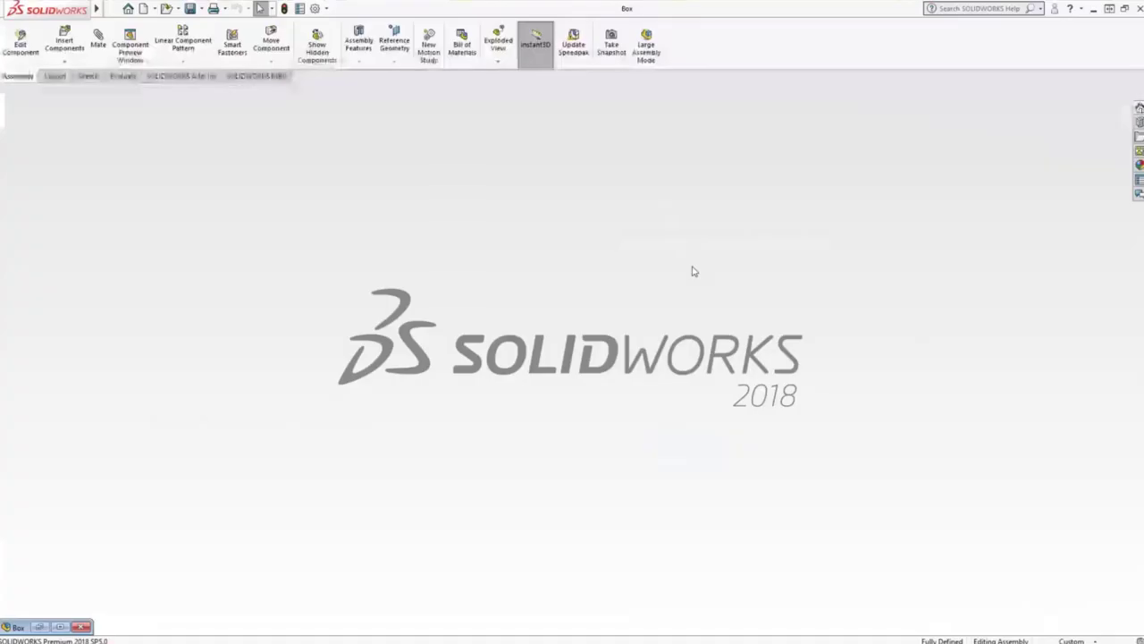
left_click(327, 9)
left_click(338, 25)
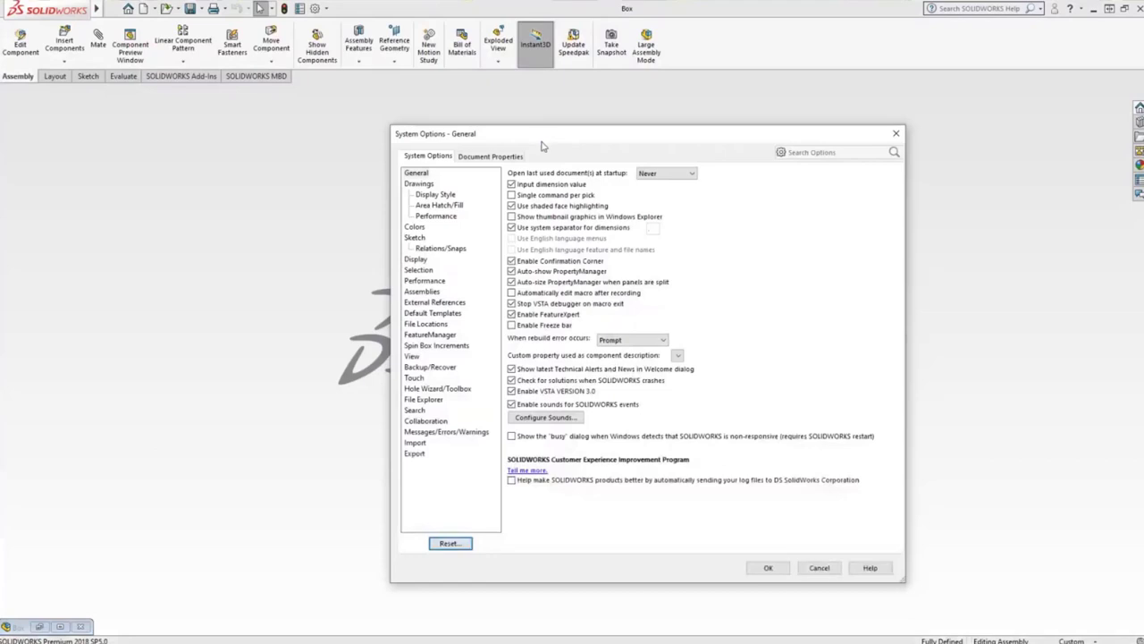
left_click(414, 453)
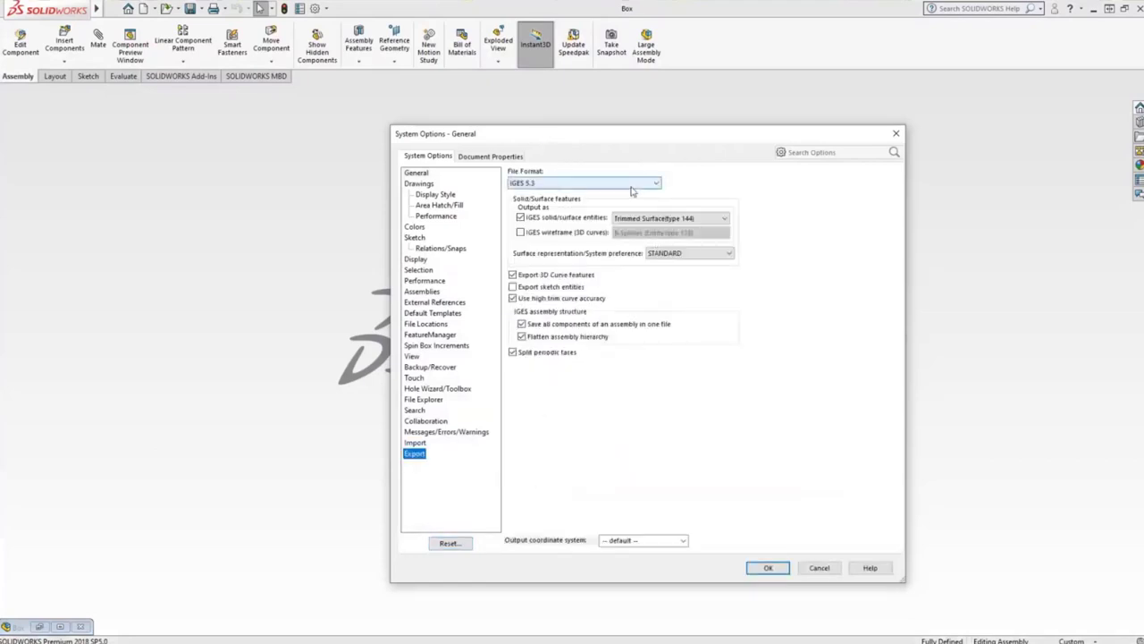
left_click(630, 185)
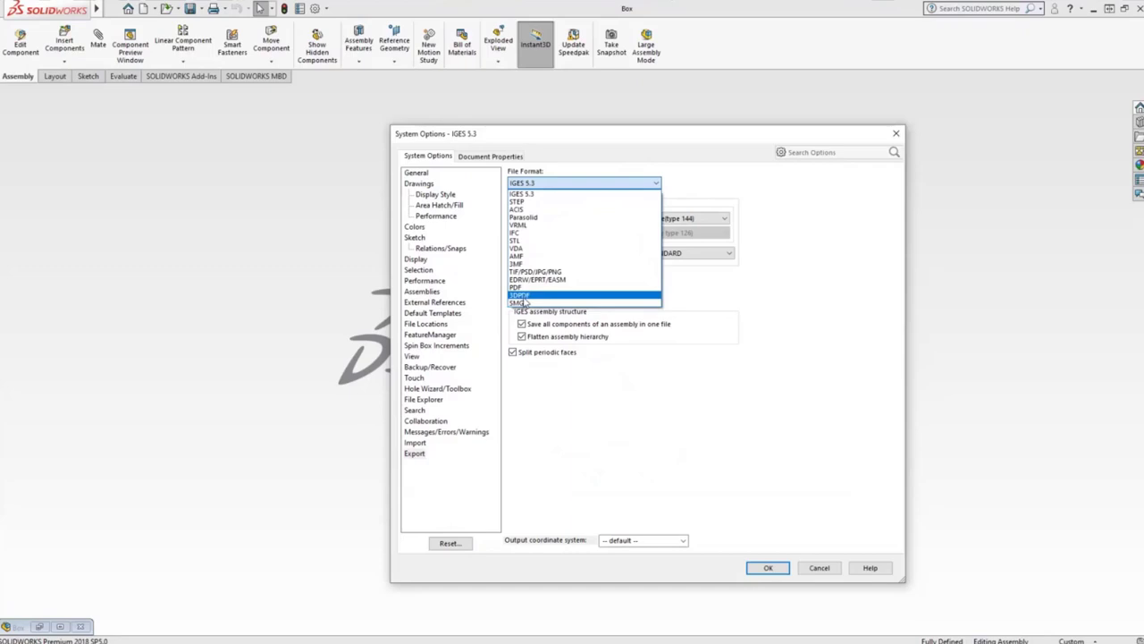
left_click(548, 195)
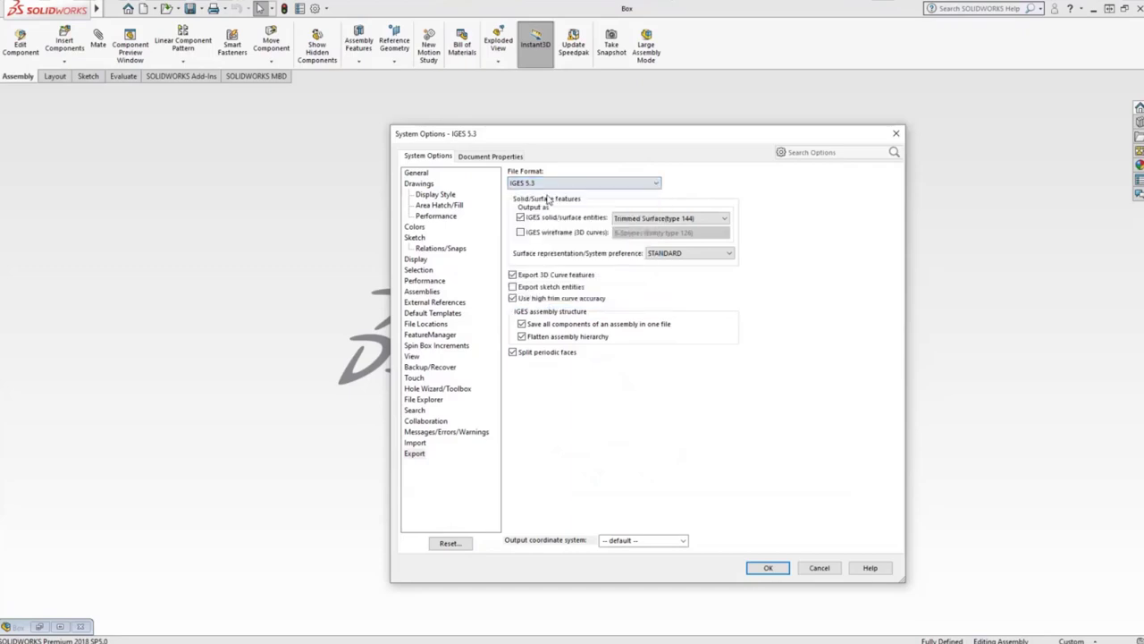
Examine the Export system options for the STEP file format, and return to the Box assembly window.
left_click(604, 189)
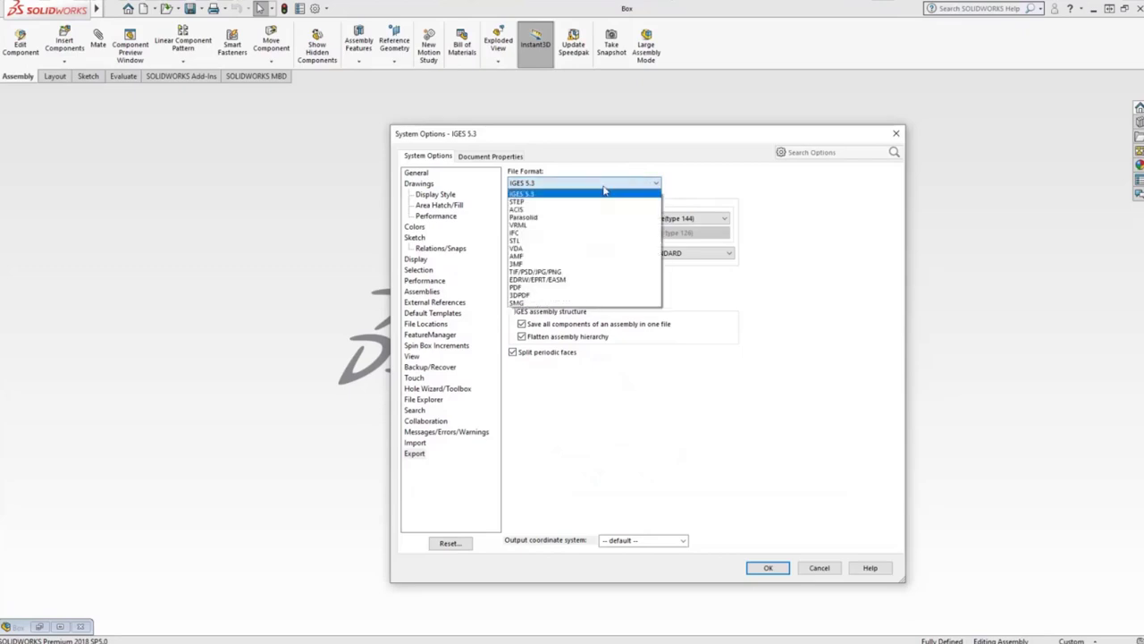
left_click(547, 201)
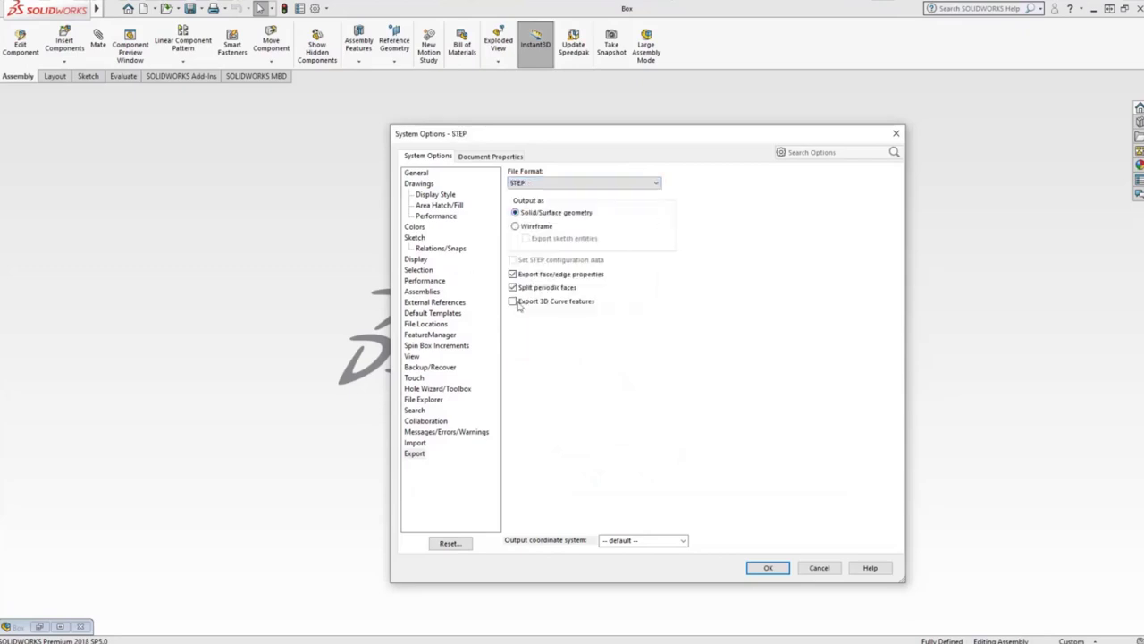
left_click(599, 182)
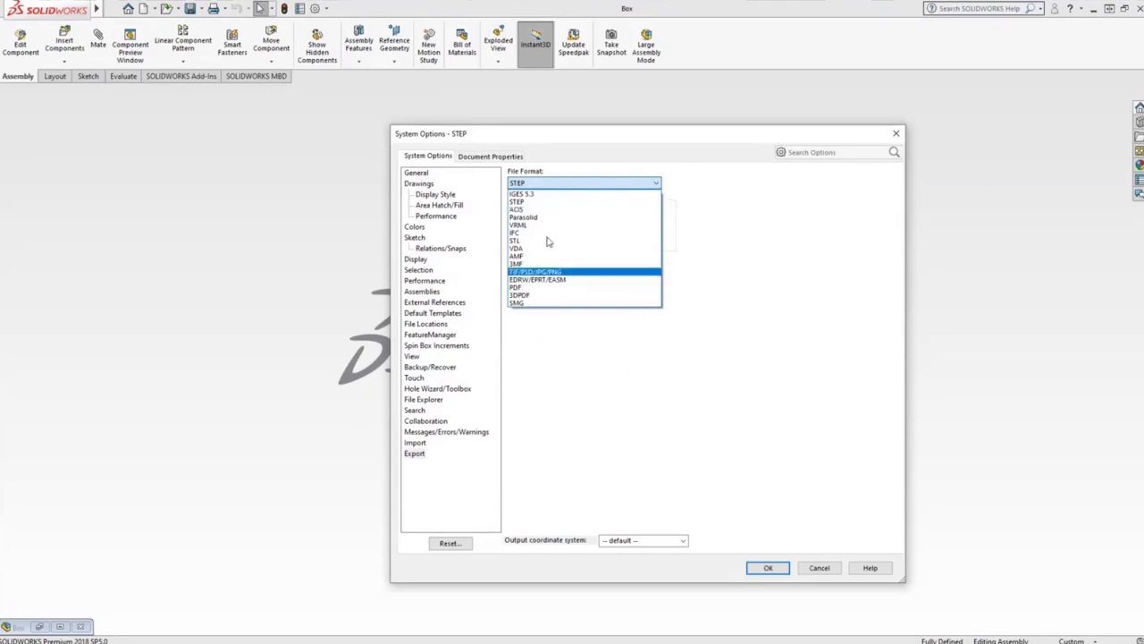
left_click(657, 183)
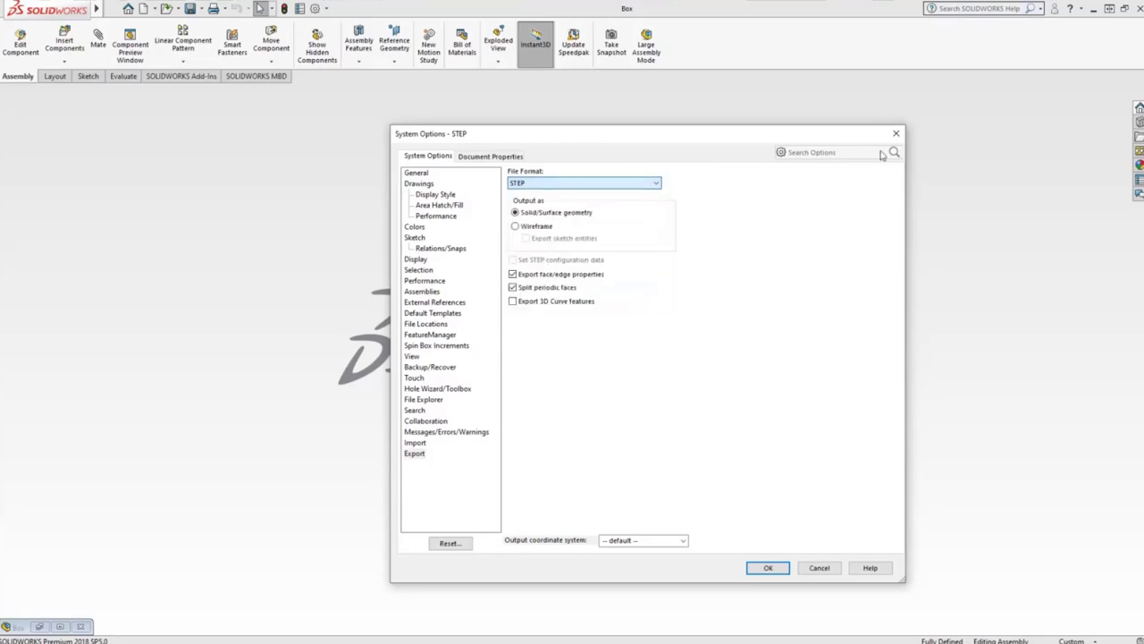
key("Return")
left_click(60, 626)
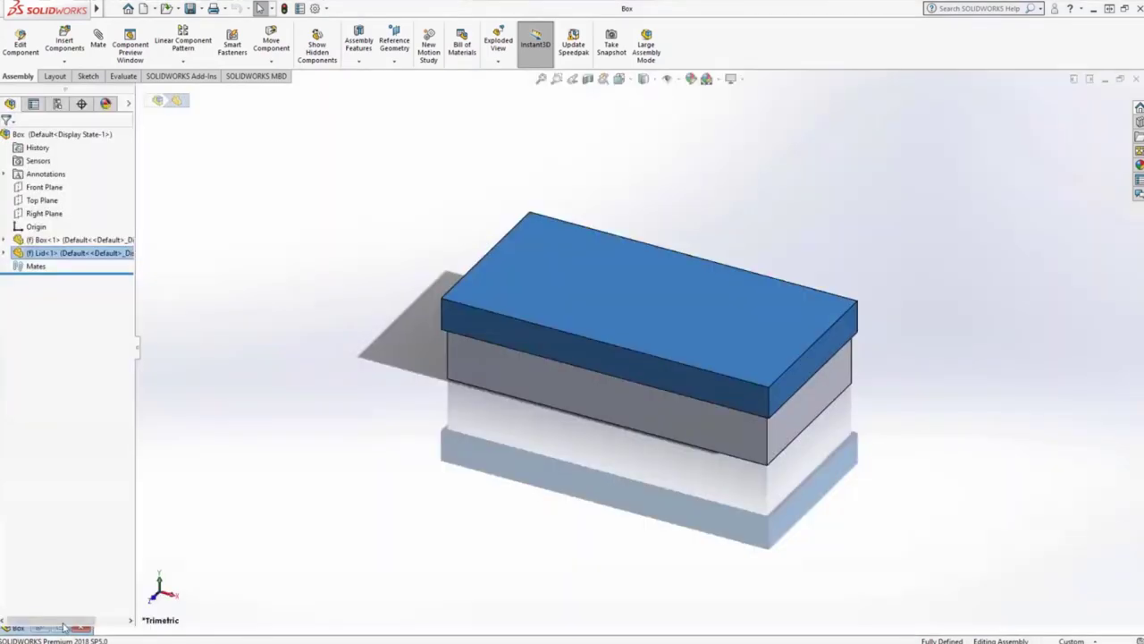
Open the Lid part from the Box assembly in its own window and decline feature recognition.
right_click(100, 254)
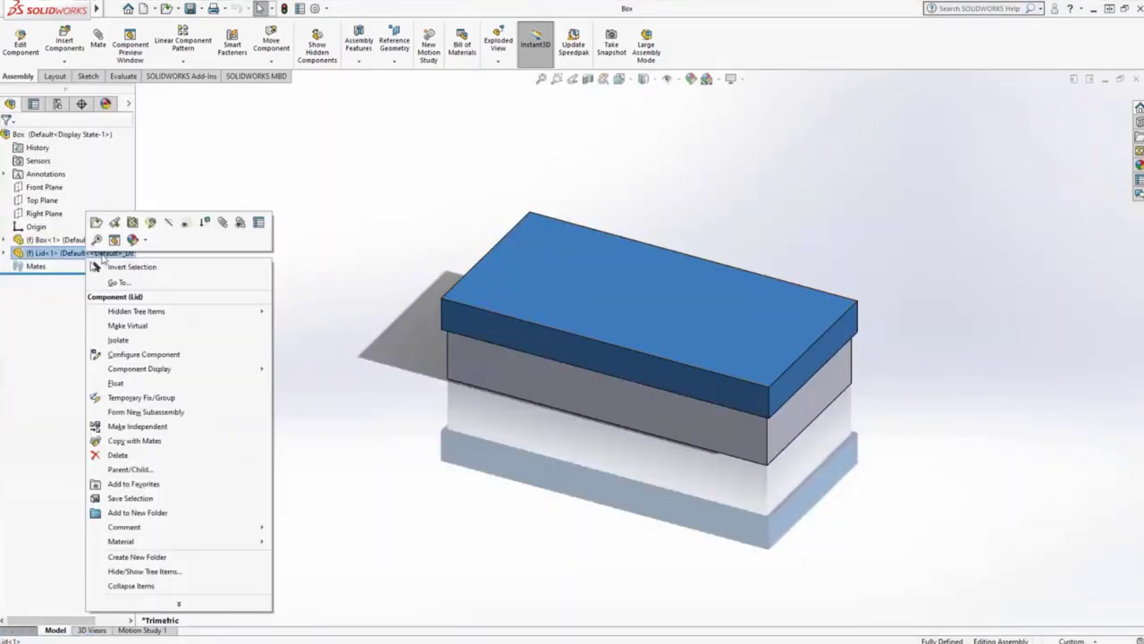
left_click(467, 248)
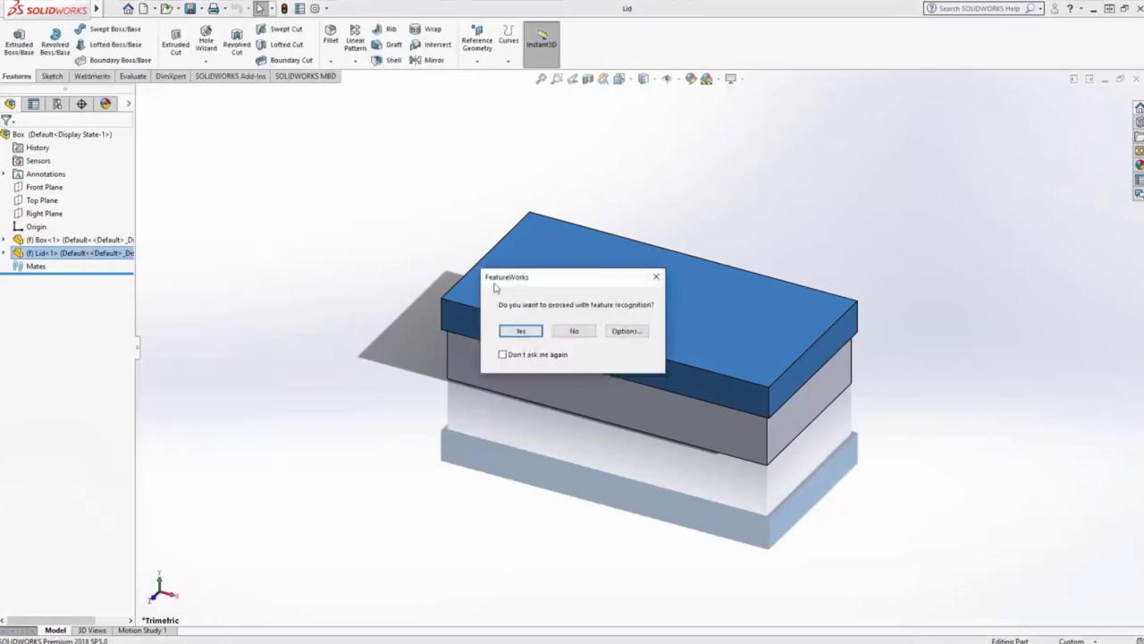
left_click(573, 331)
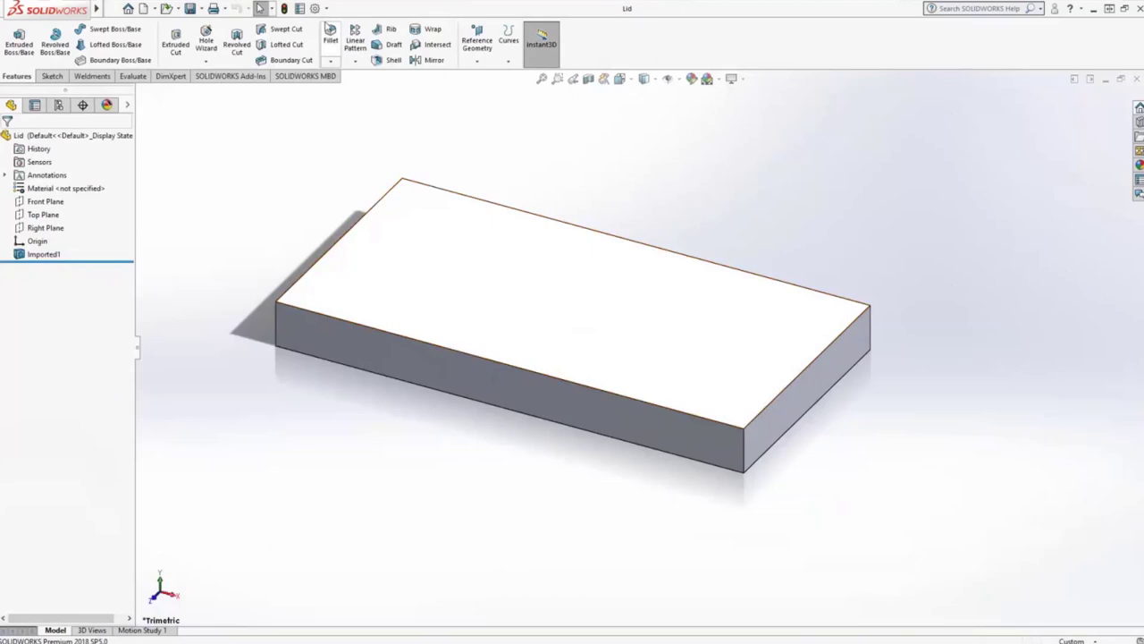
Examine the Export system options for the DXF/DWG format, including enabling the custom map from SOLIDWORKS to DXF/DWG.
left_click(326, 9)
left_click(340, 24)
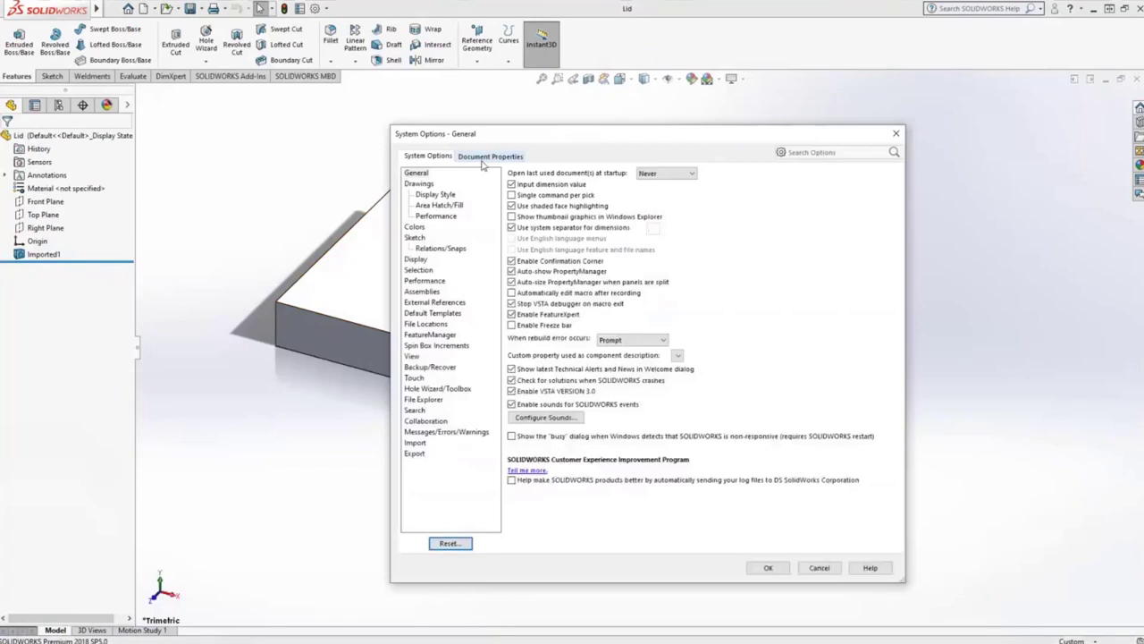
left_click(415, 453)
left_click(574, 183)
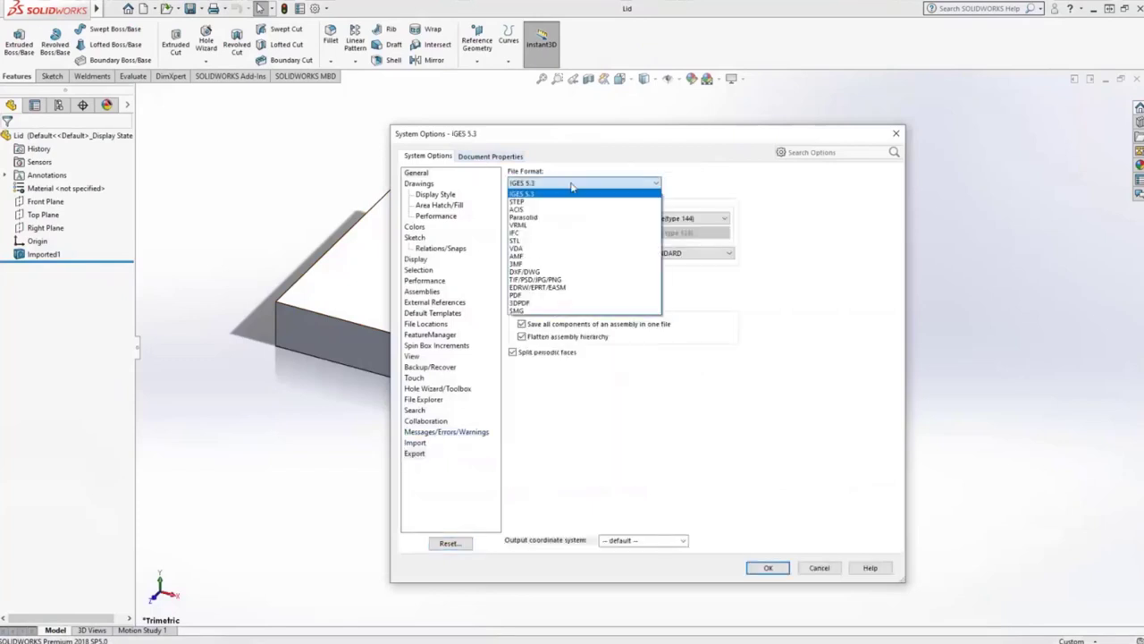
left_click(550, 272)
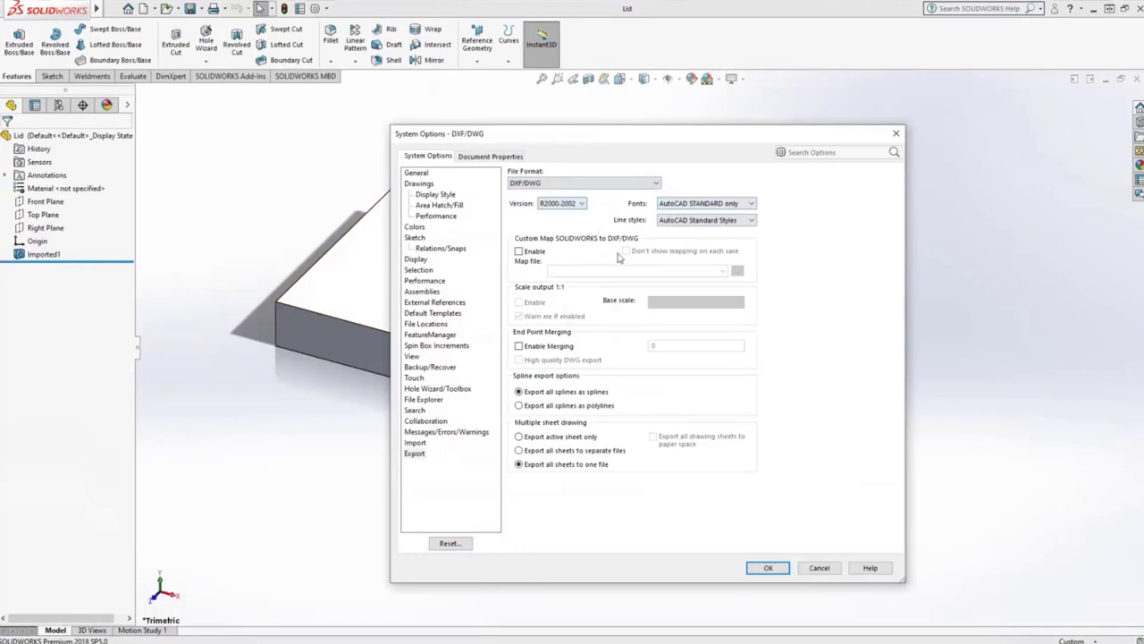
left_click(520, 251)
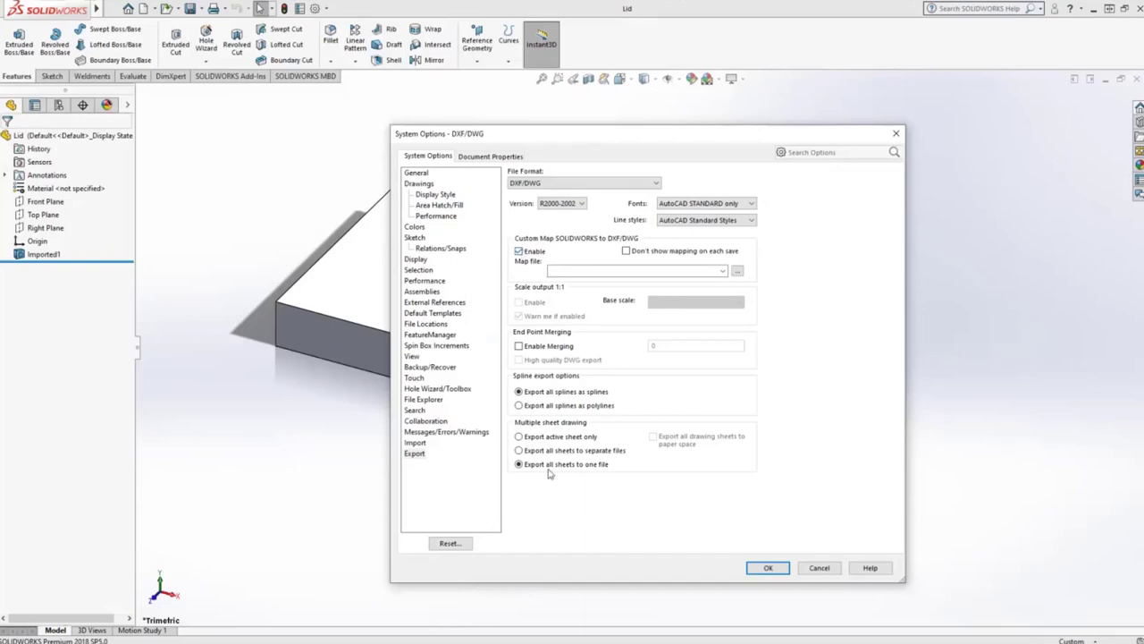
Compare the available export file formats with those on the export options slide, and close the system options without applying changes.
left_click(548, 181)
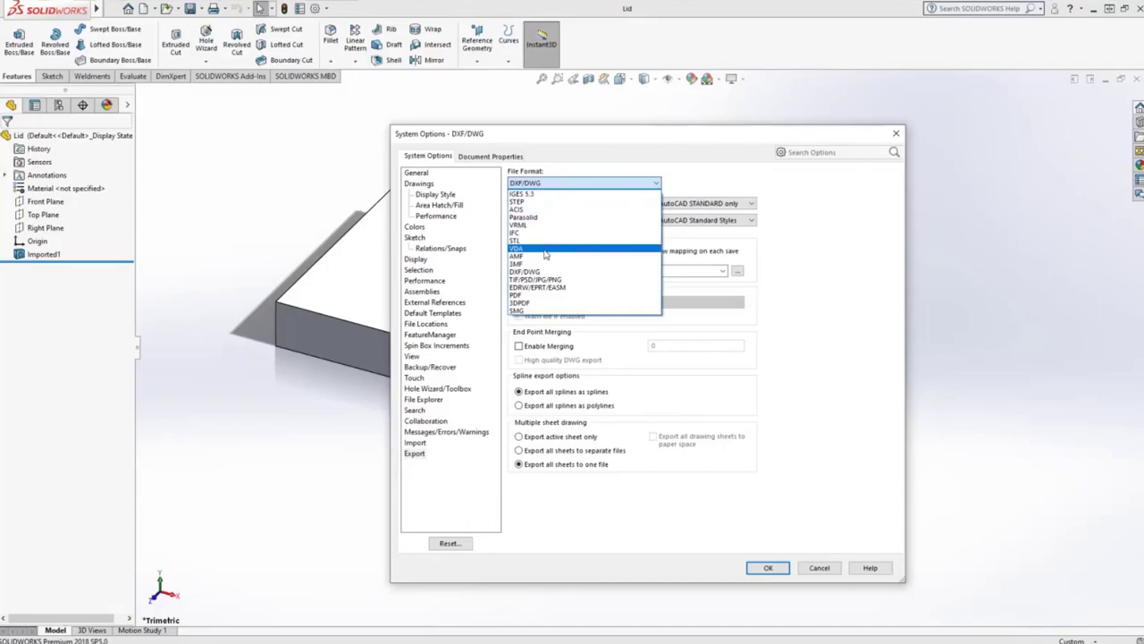
key("alt+Tab")
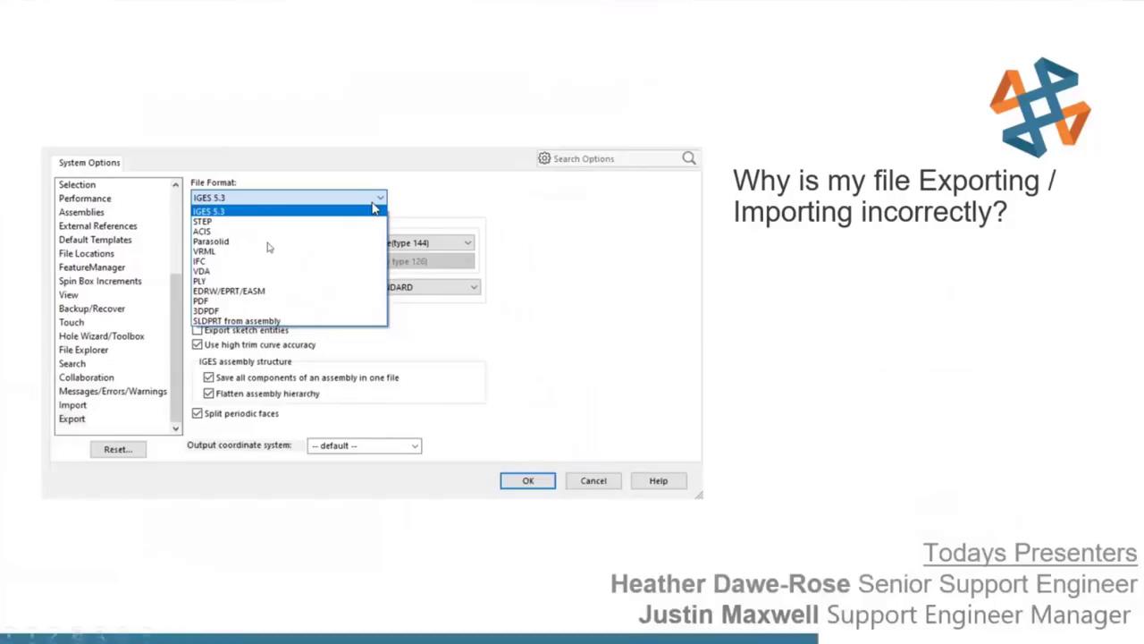
key("alt+Tab")
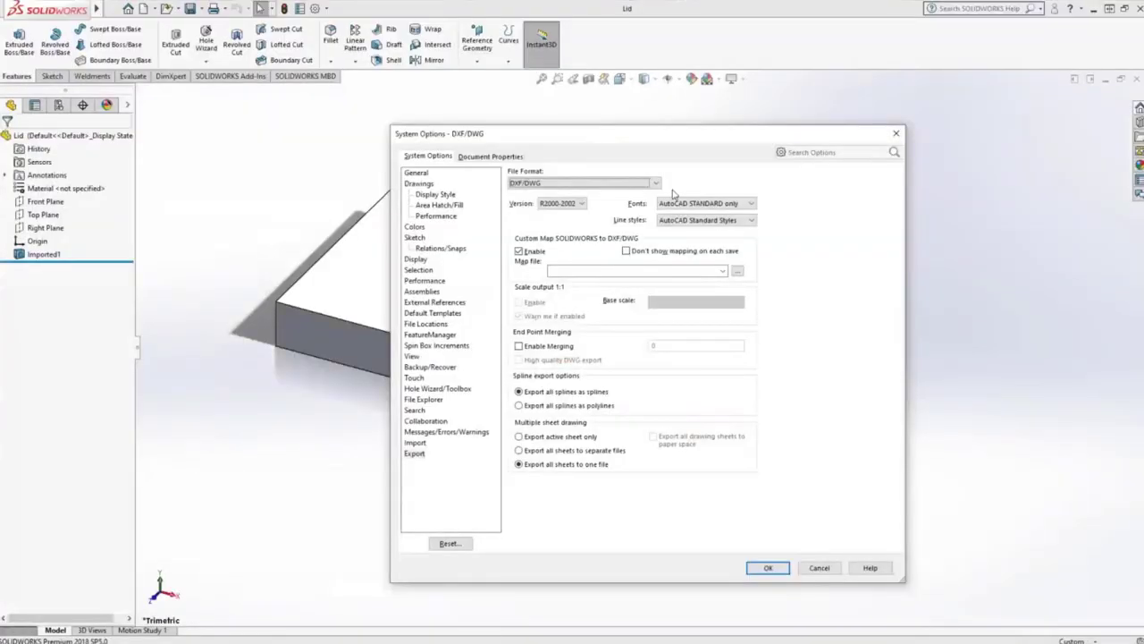
left_click(657, 183)
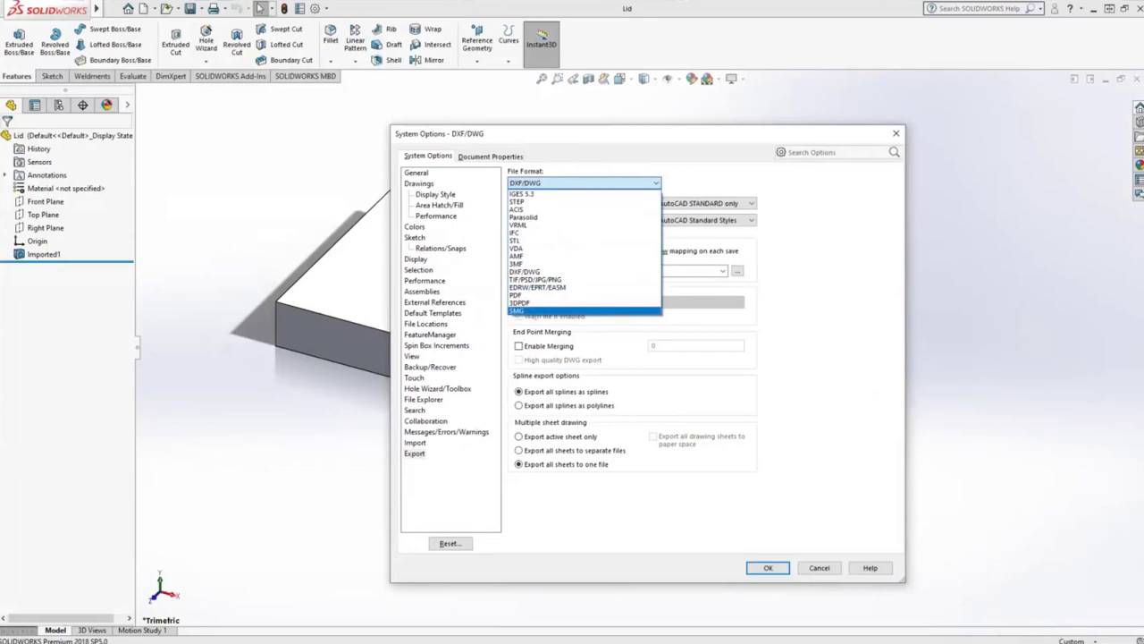
left_click(896, 133)
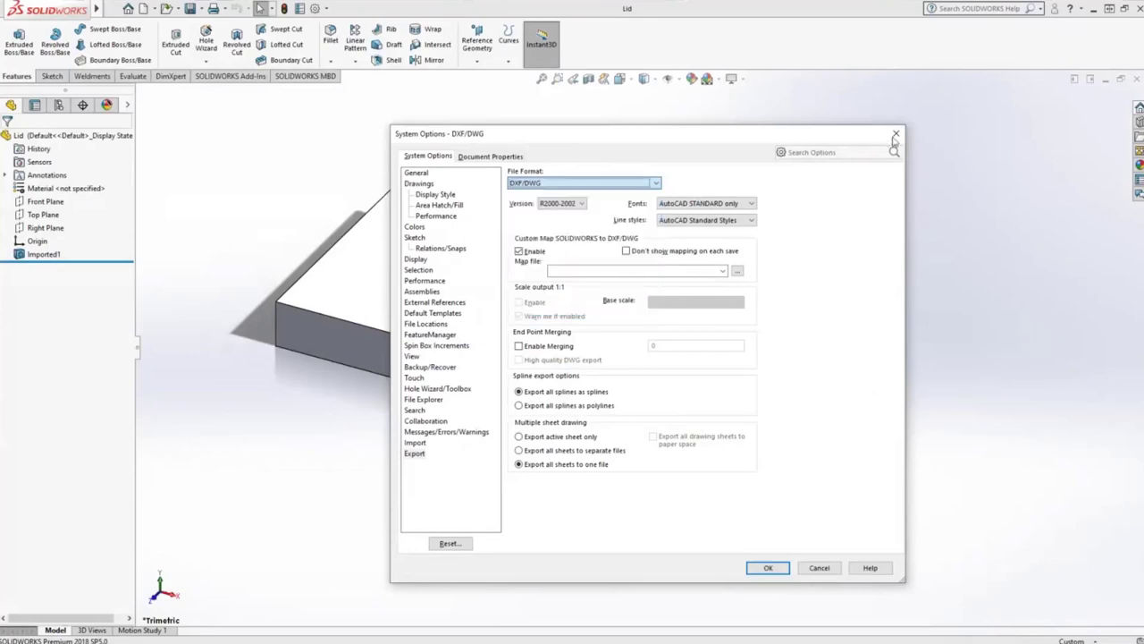
left_click(895, 134)
Switch to SOLIDWORKS 2020, restore the rectangular hollow plate part and activate its coarse analysis study.
key("alt+Tab")
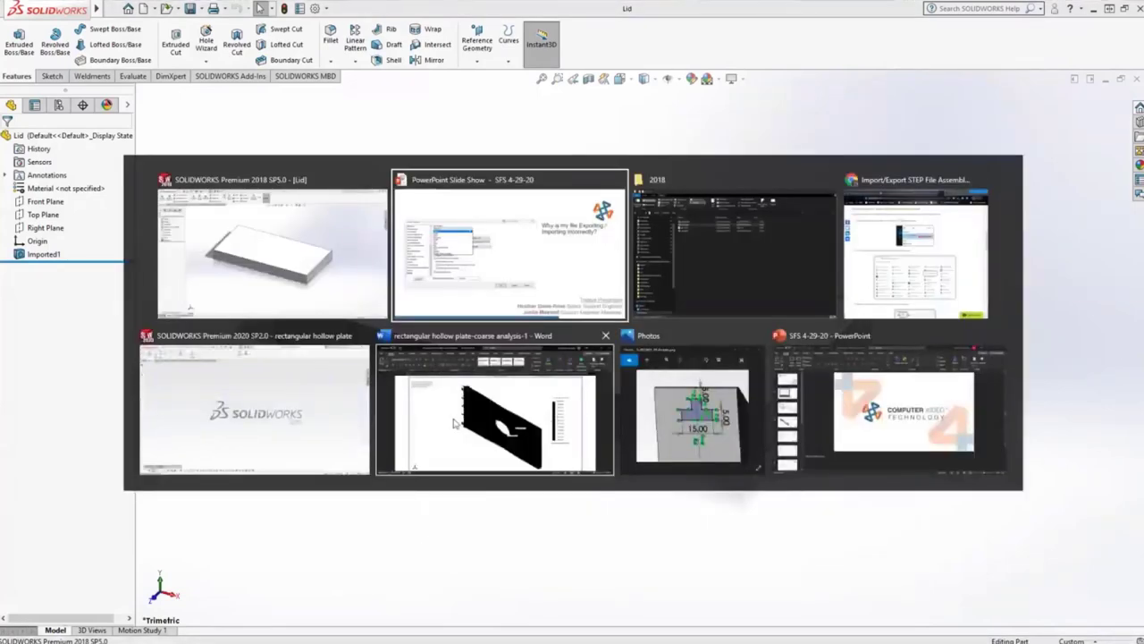
left_click(219, 410)
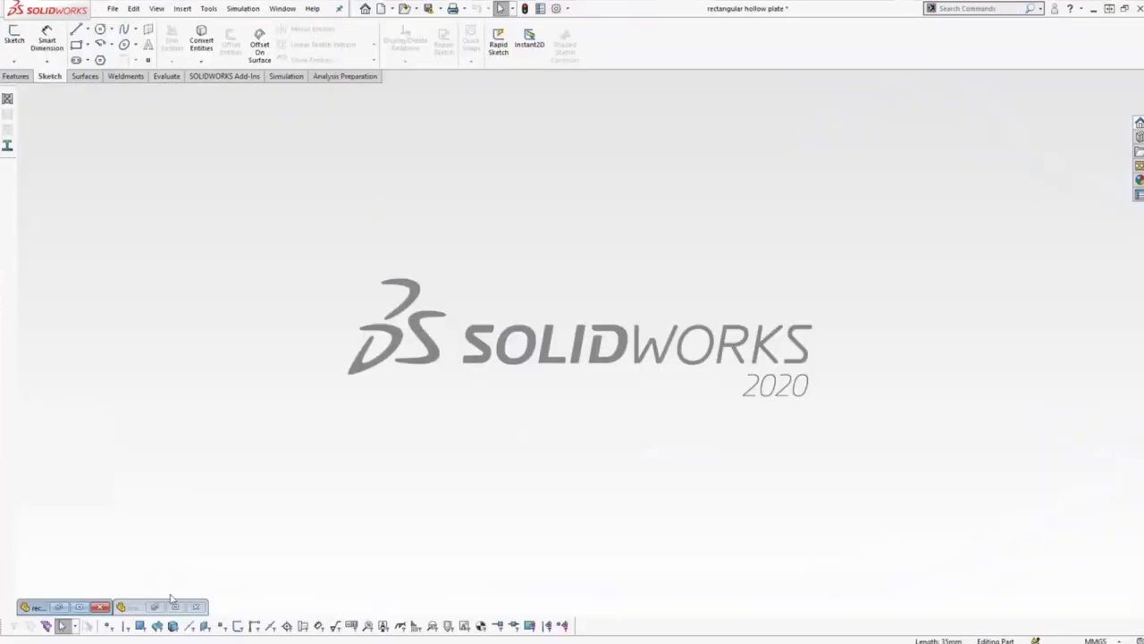
left_click(79, 607)
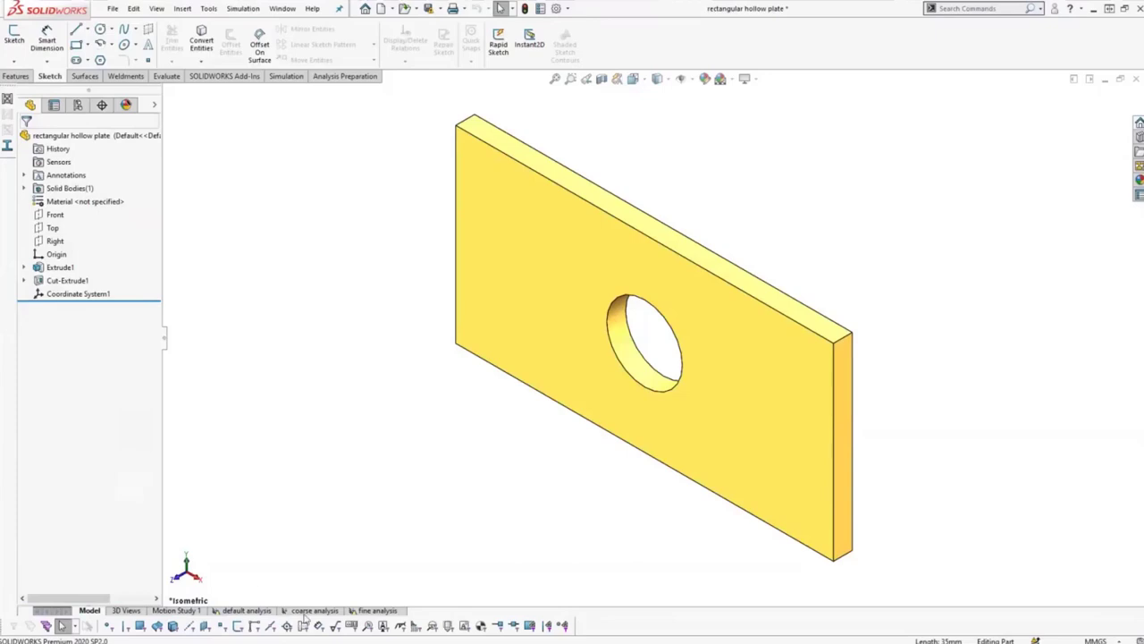
left_click(304, 612)
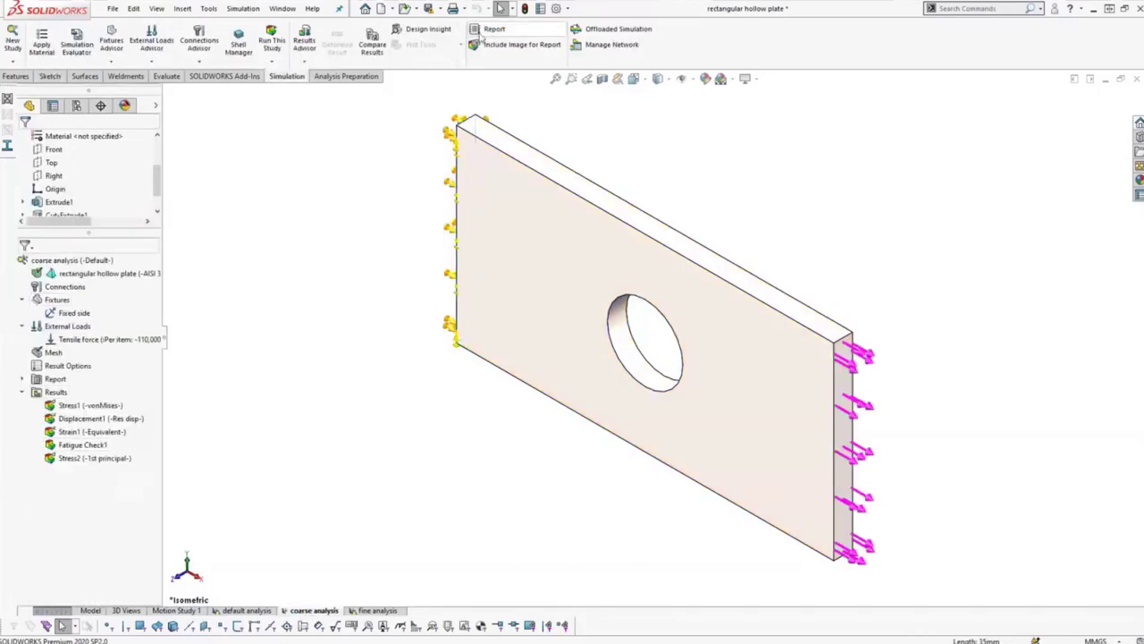
Switch to the coarse analysis report in Word and examine its result plot images and tables.
left_click(494, 31)
key("alt+Tab")
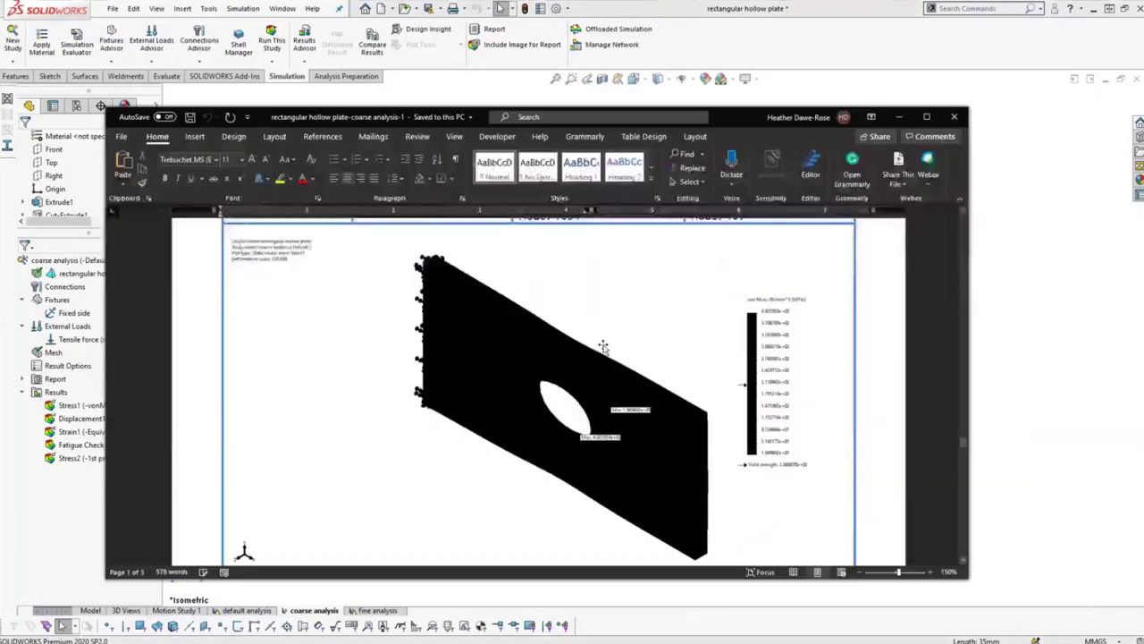
scroll(606, 350, "down", 20)
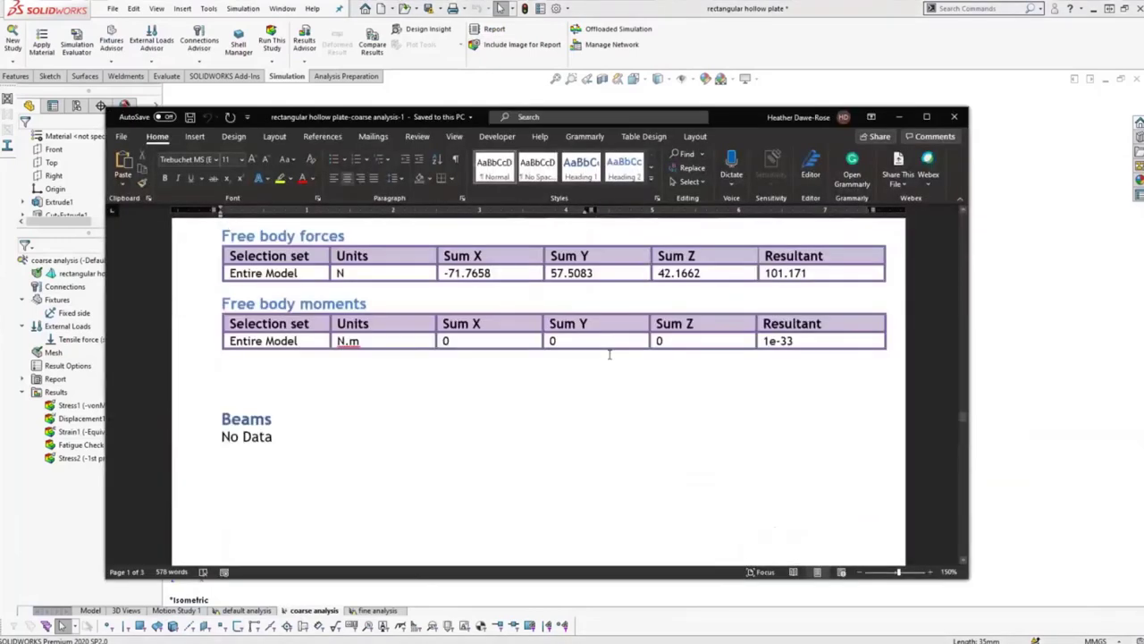
scroll(609, 354, "up", 20)
scroll(608, 352, "down", 10)
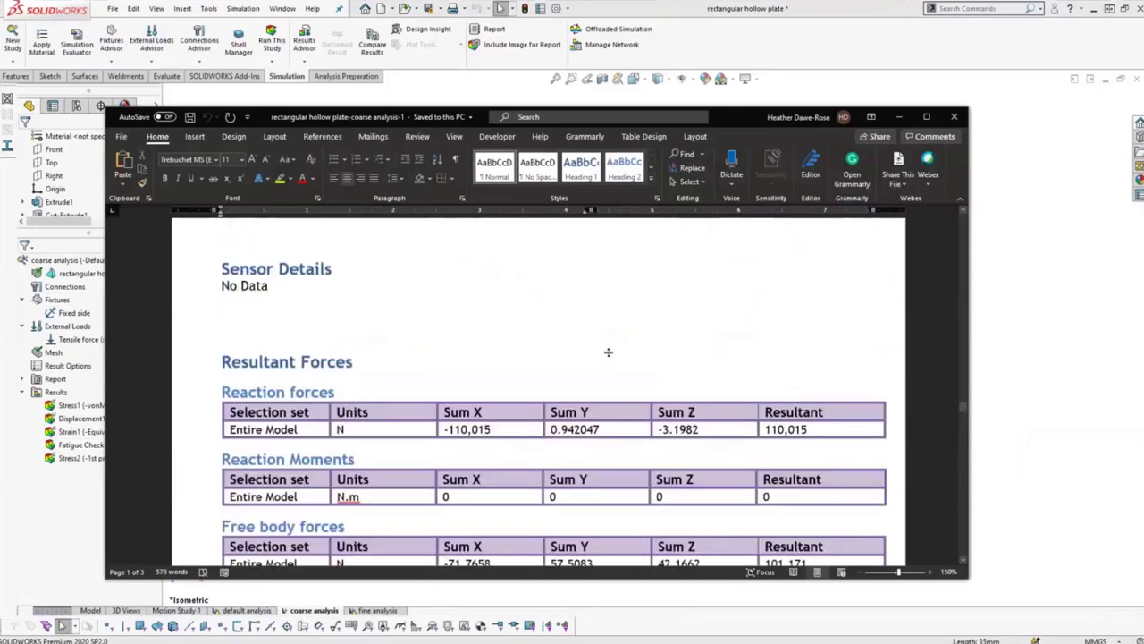
scroll(608, 352, "down", 20)
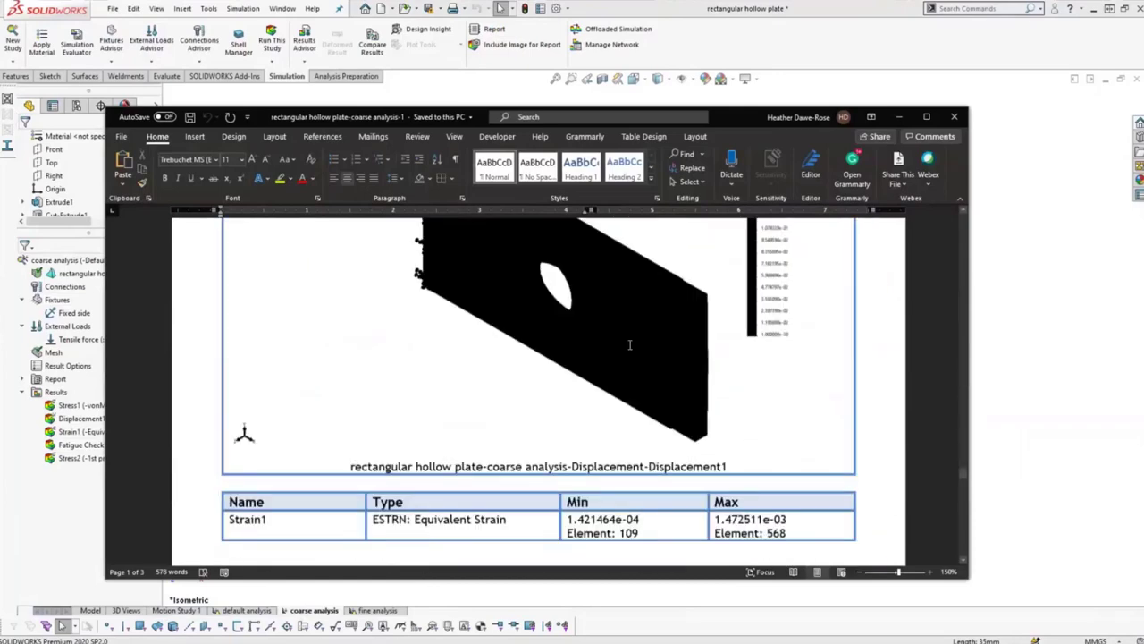
scroll(629, 344, "down", 3)
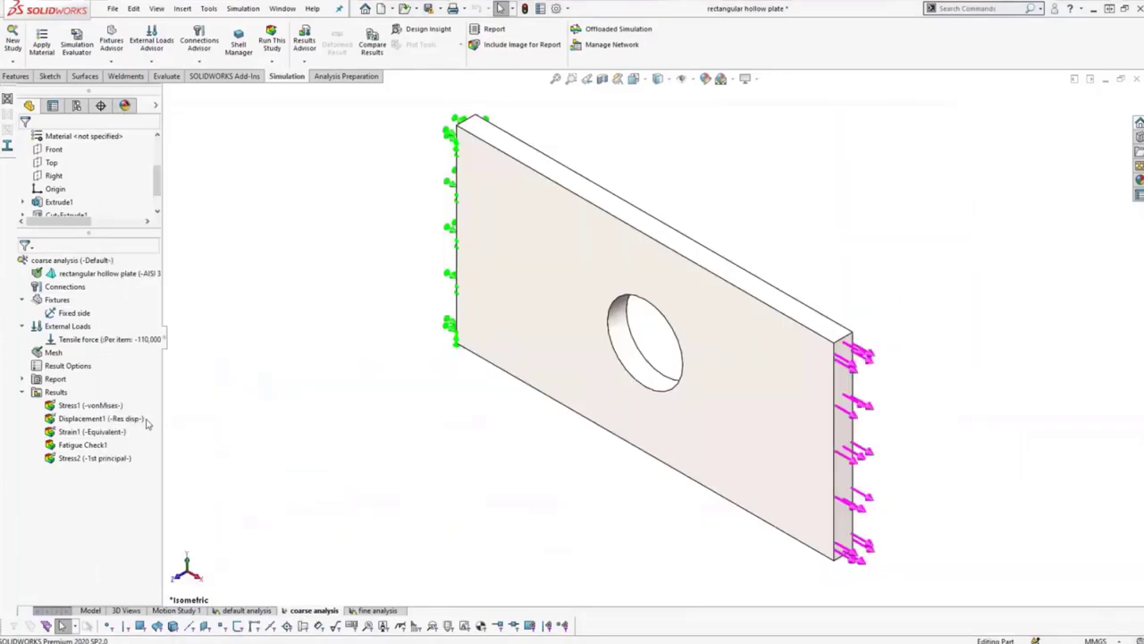
In SOLIDWORKS 2020, display the Stress1 von Mises plot and open the Export system options for the TIF/PSD/JPG/PNG format.
left_click(90, 405)
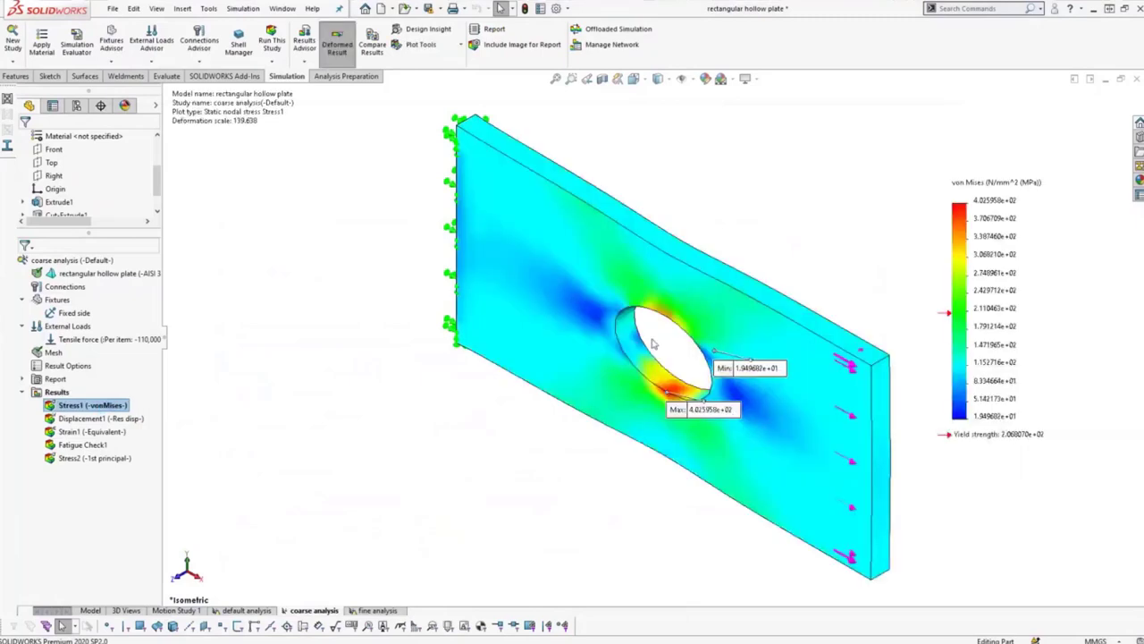
left_click(565, 10)
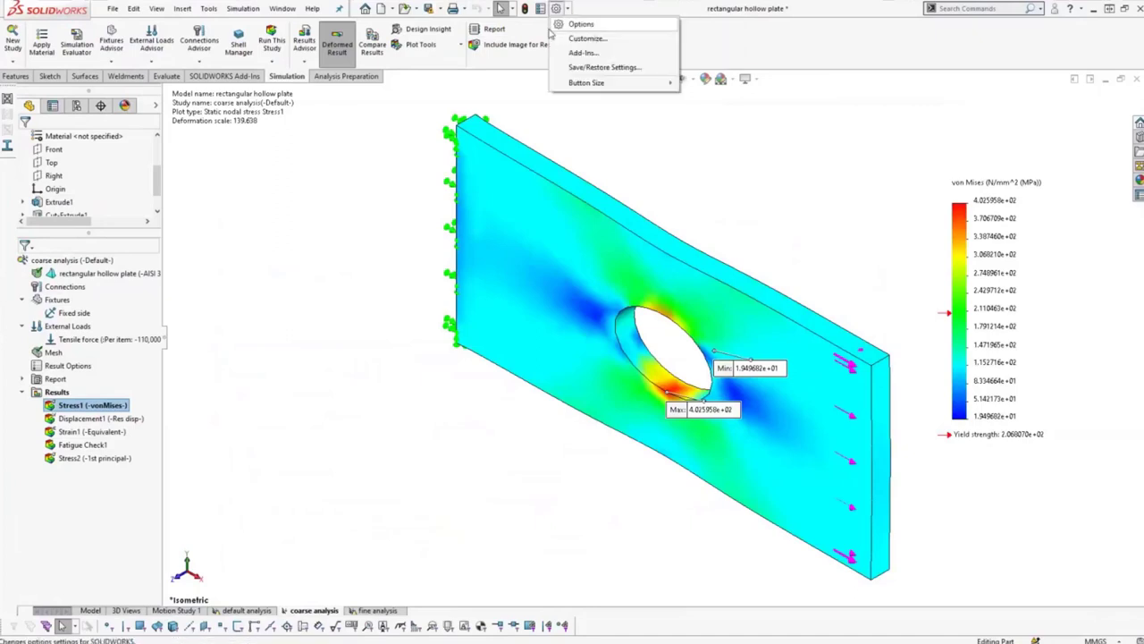
left_click(576, 24)
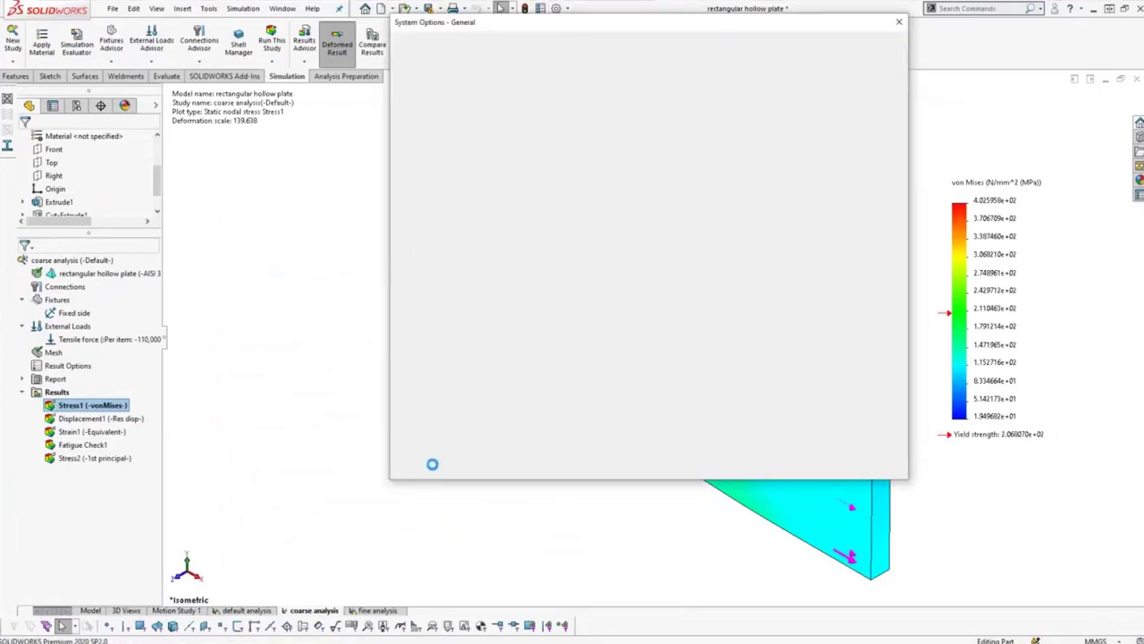
left_click(414, 352)
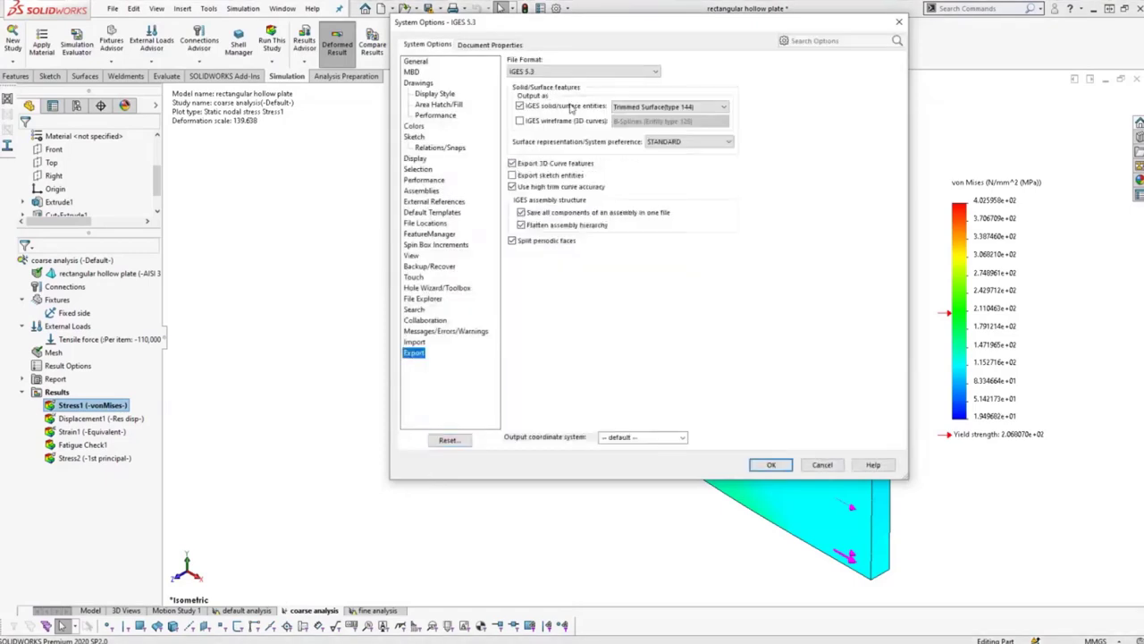
left_click(586, 71)
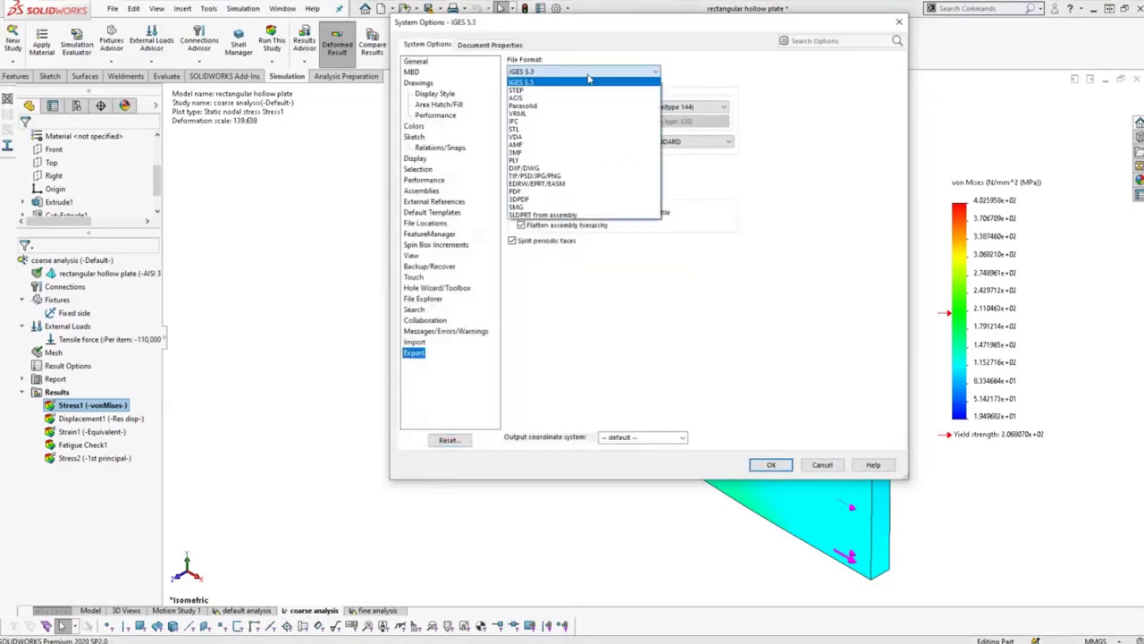
left_click(551, 176)
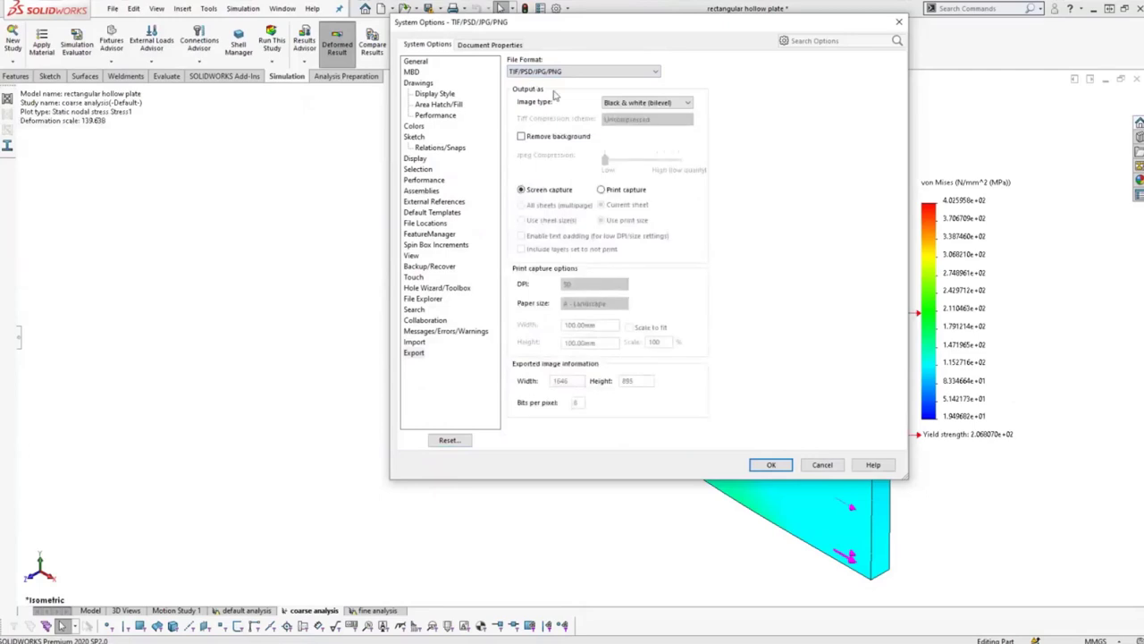
Set the exported image type to RGB full color and apply the system options.
left_click(638, 103)
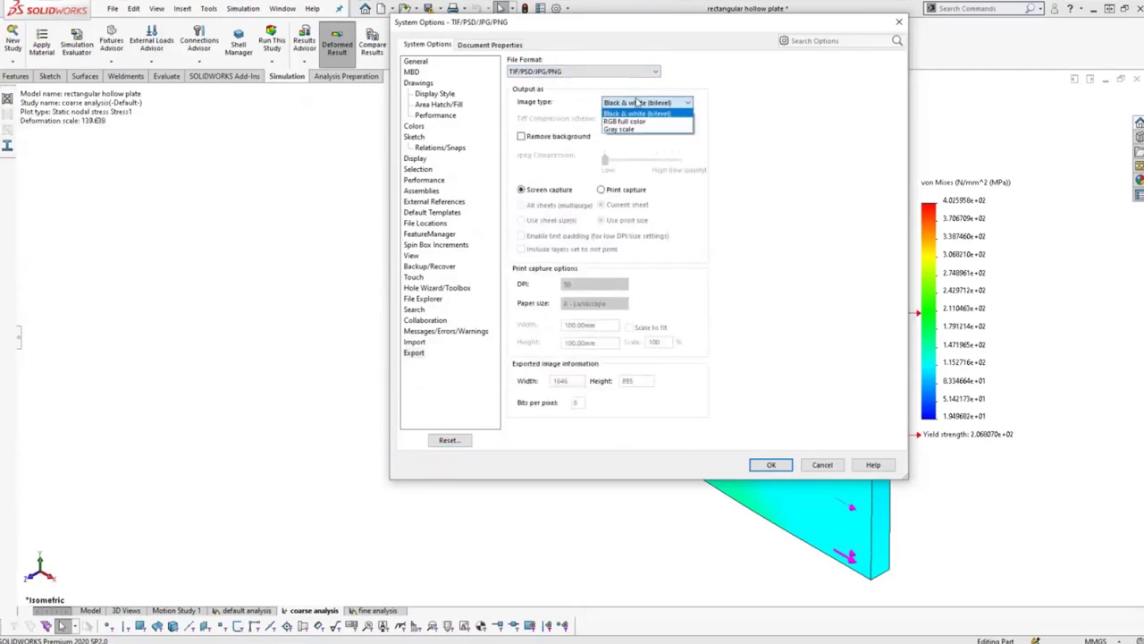
left_click(649, 121)
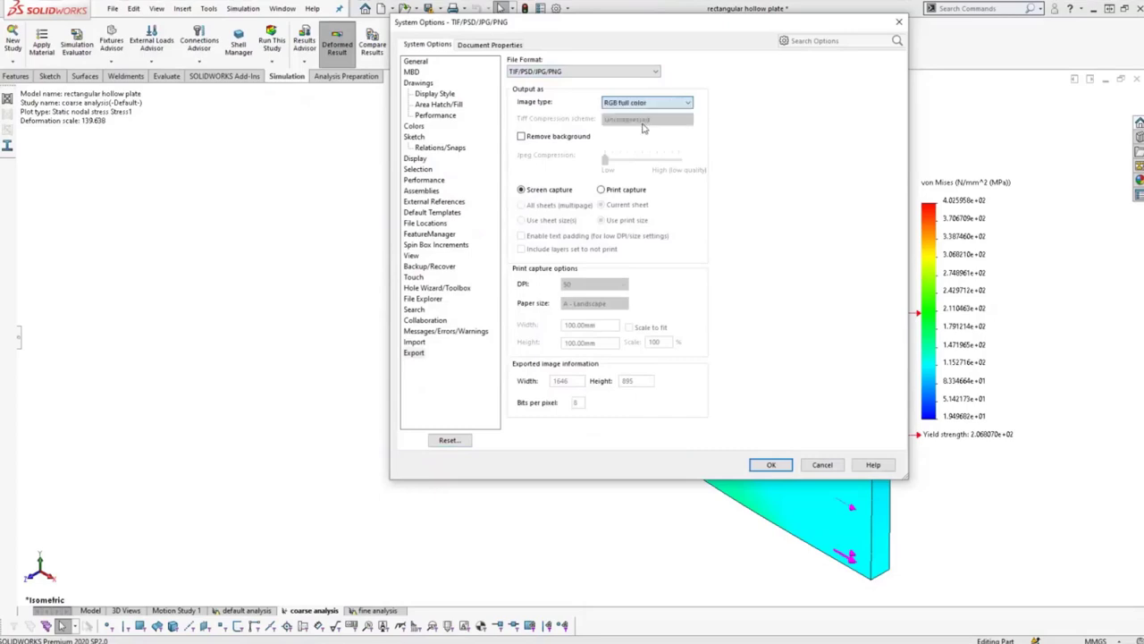
left_click(772, 465)
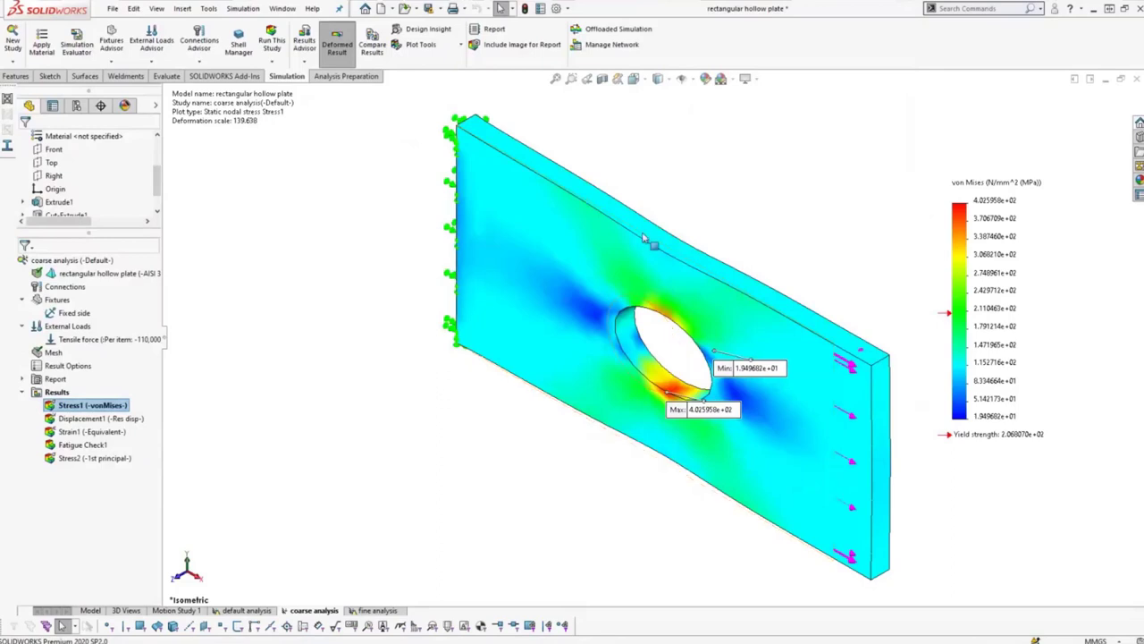
Close the rectangular hollow plate part.
left_click(1136, 81)
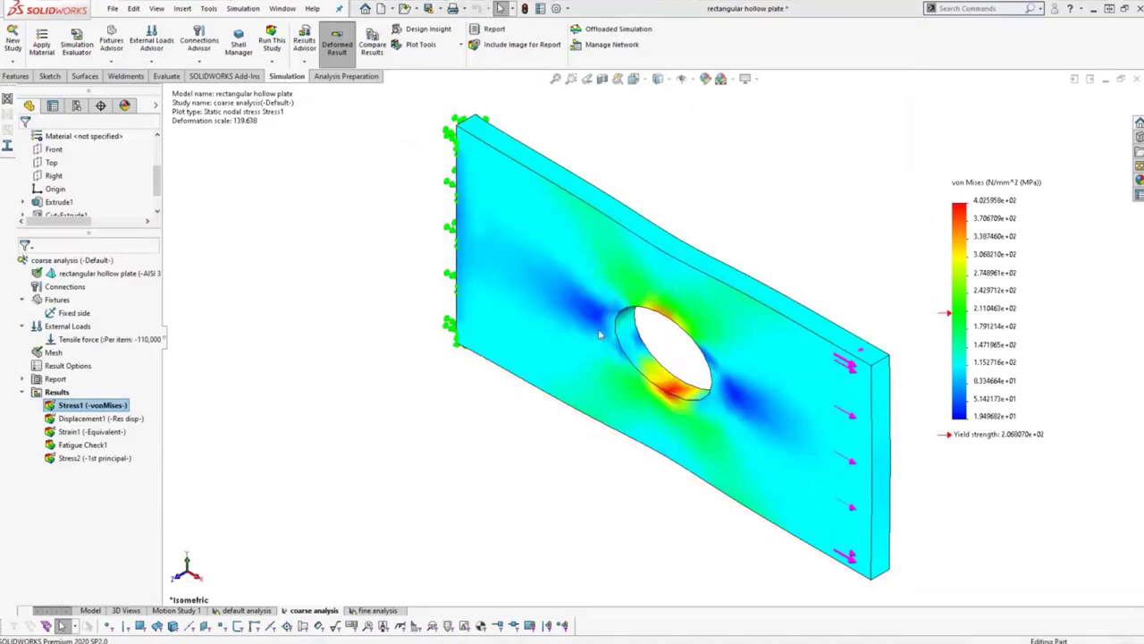
left_click(538, 352)
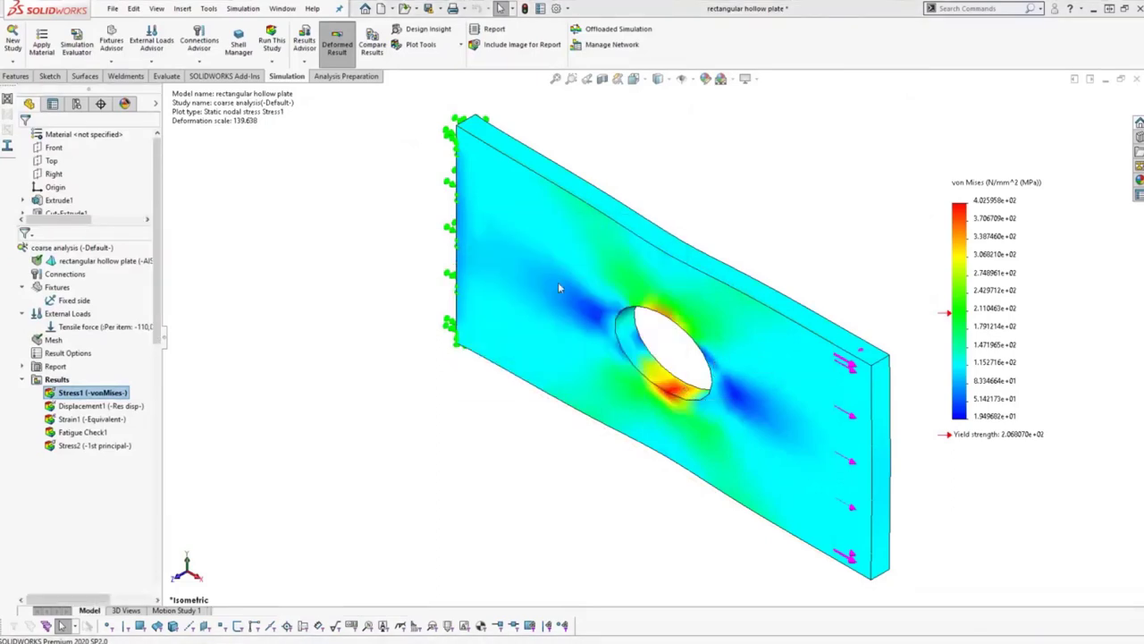
Advance the slide show to the import options slide, and switch to the Lid part in SOLIDWORKS 2018.
key("alt+Tab")
key("alt+Tab")
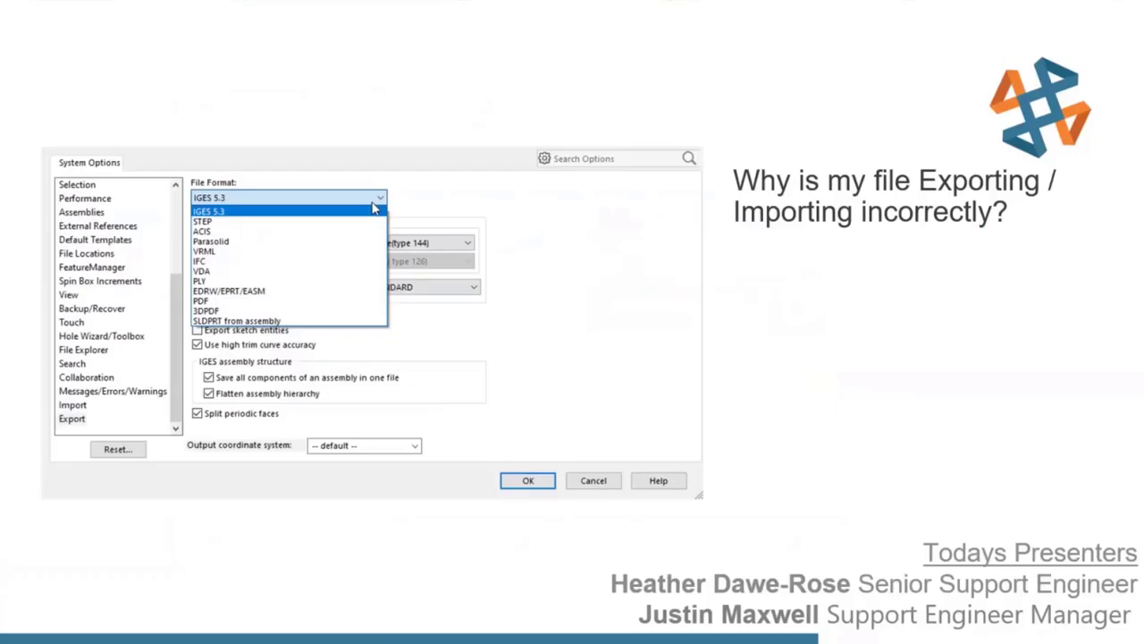
left_click(283, 318)
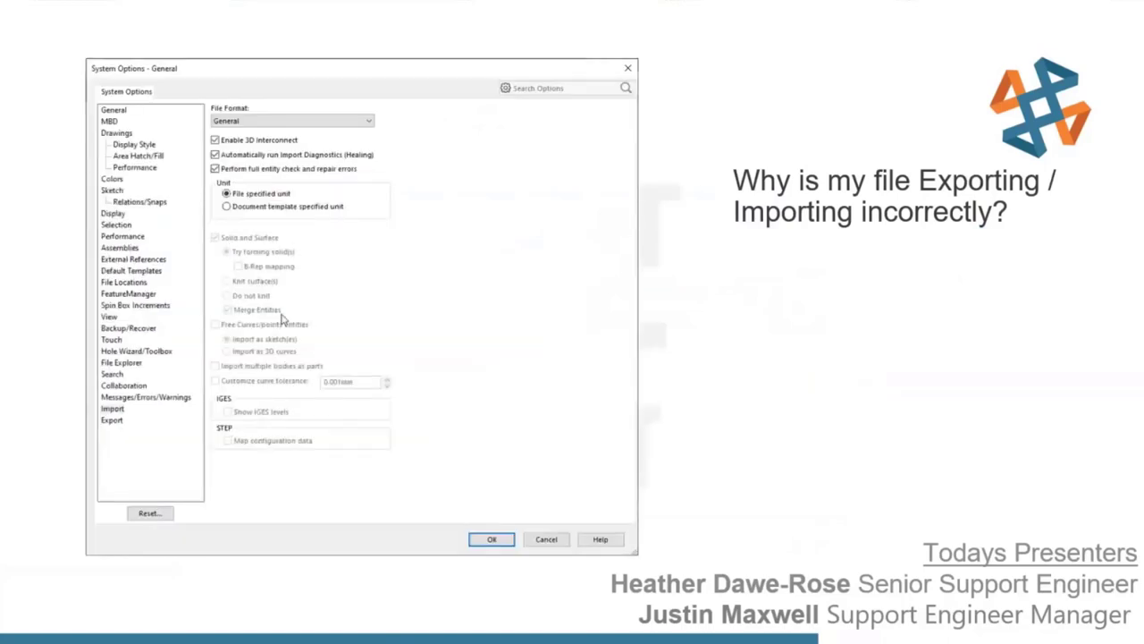
key("alt+Tab")
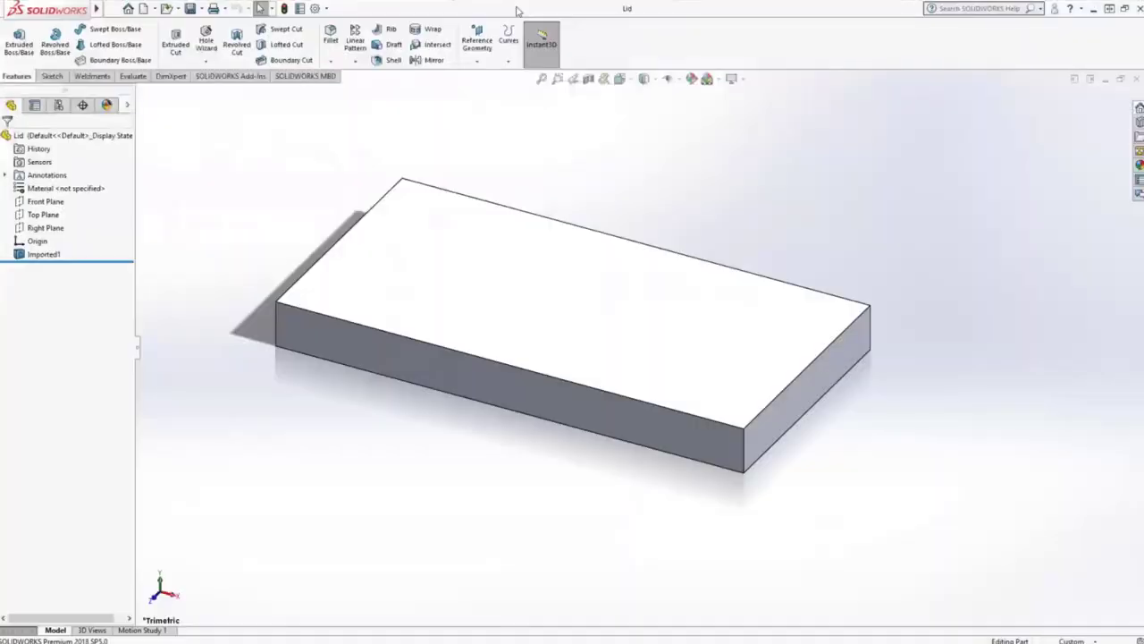
Review the general import system options, including 3D Interconnect, and close the options.
left_click(326, 8)
left_click(344, 24)
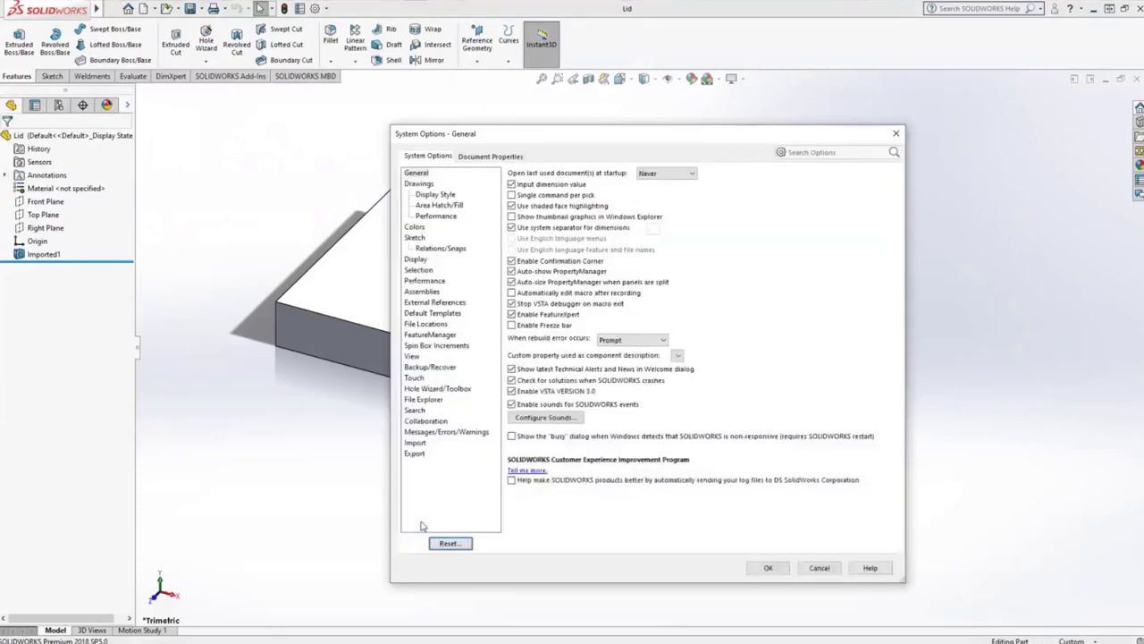
left_click(416, 443)
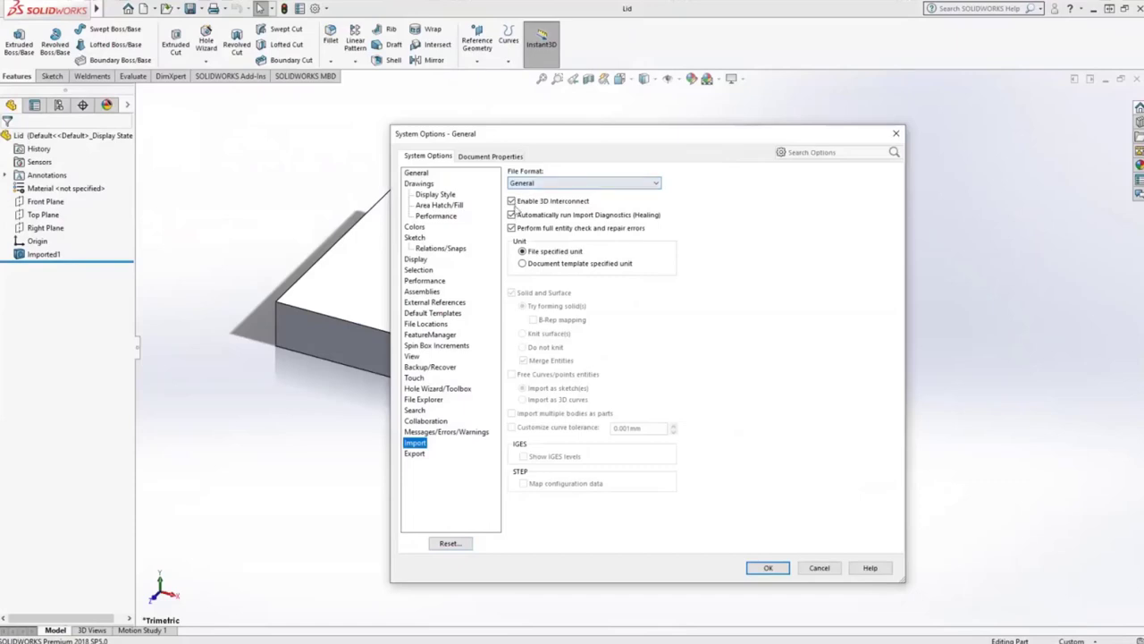
left_click(896, 133)
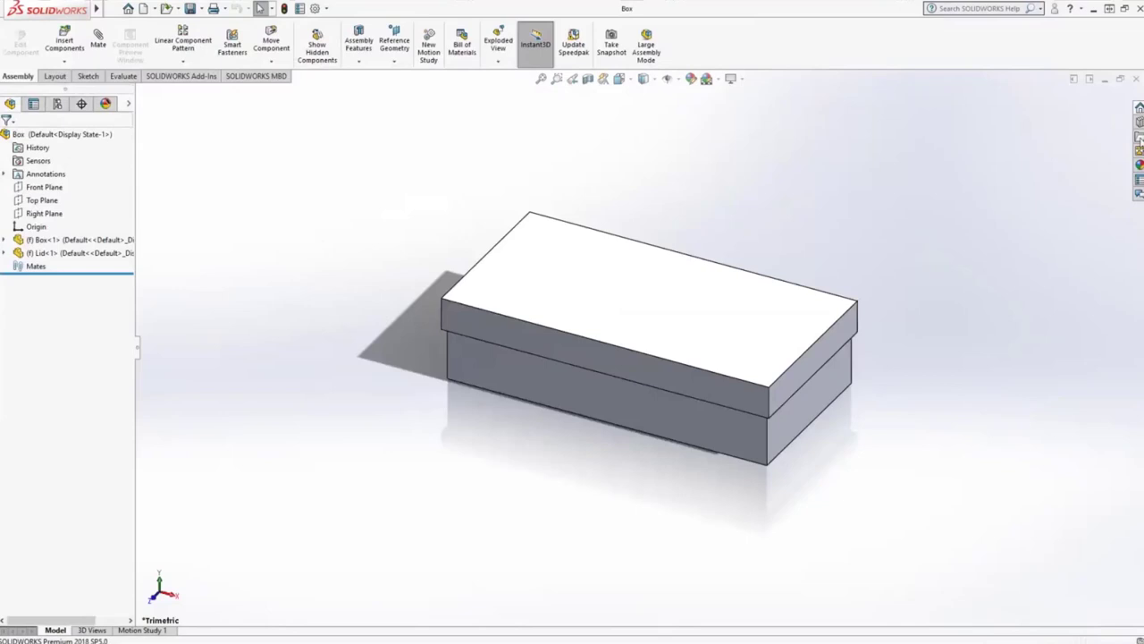
Close the Box assembly, then import the Box.STEP file without running Import Diagnostics and expand its imported feature.
left_click(1133, 80)
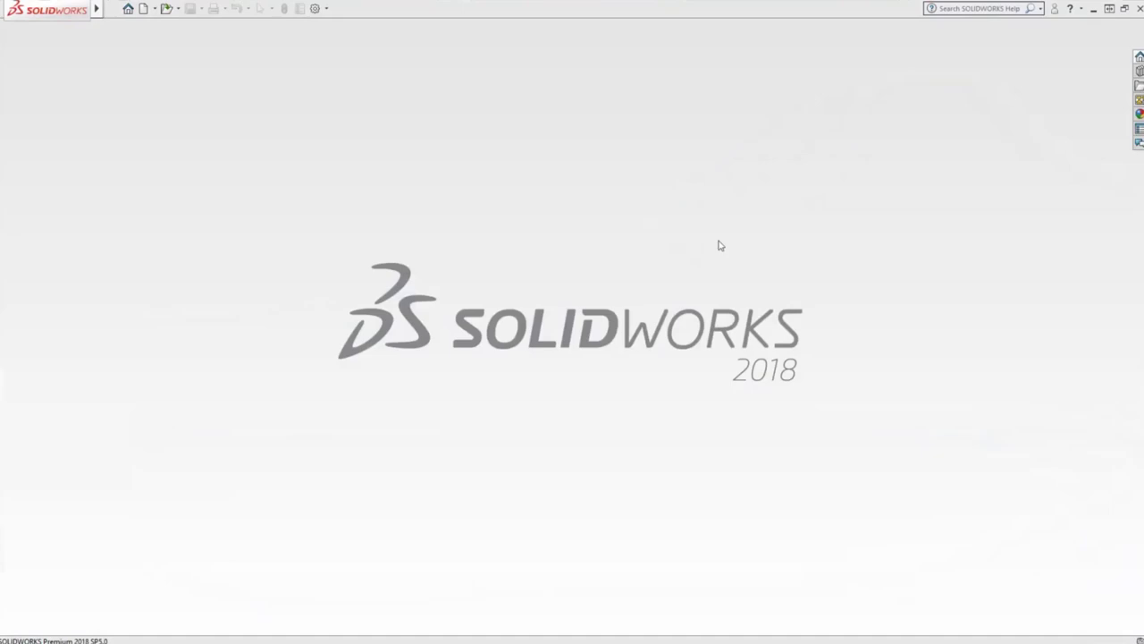
key("alt+Tab")
left_click_drag(698, 379, 317, 385)
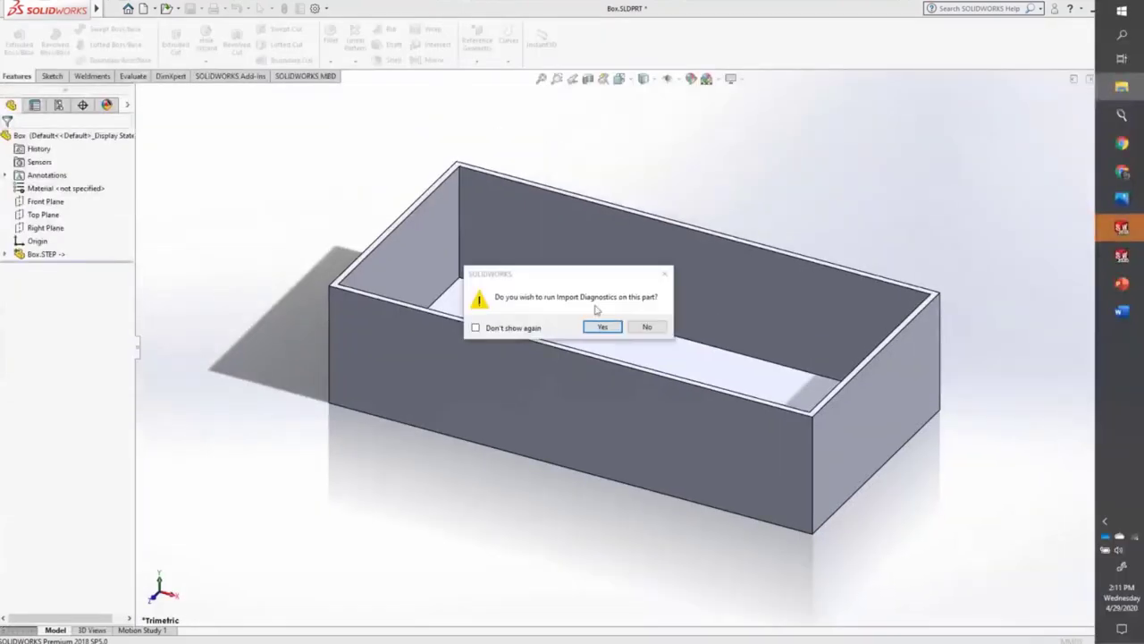
left_click(647, 328)
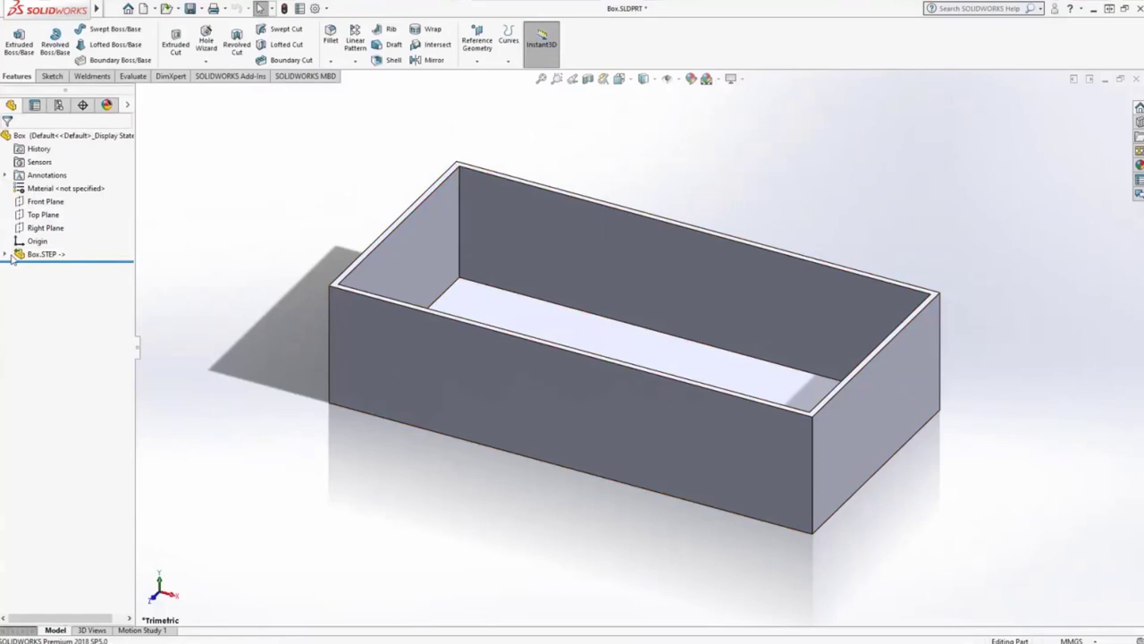
left_click(6, 254)
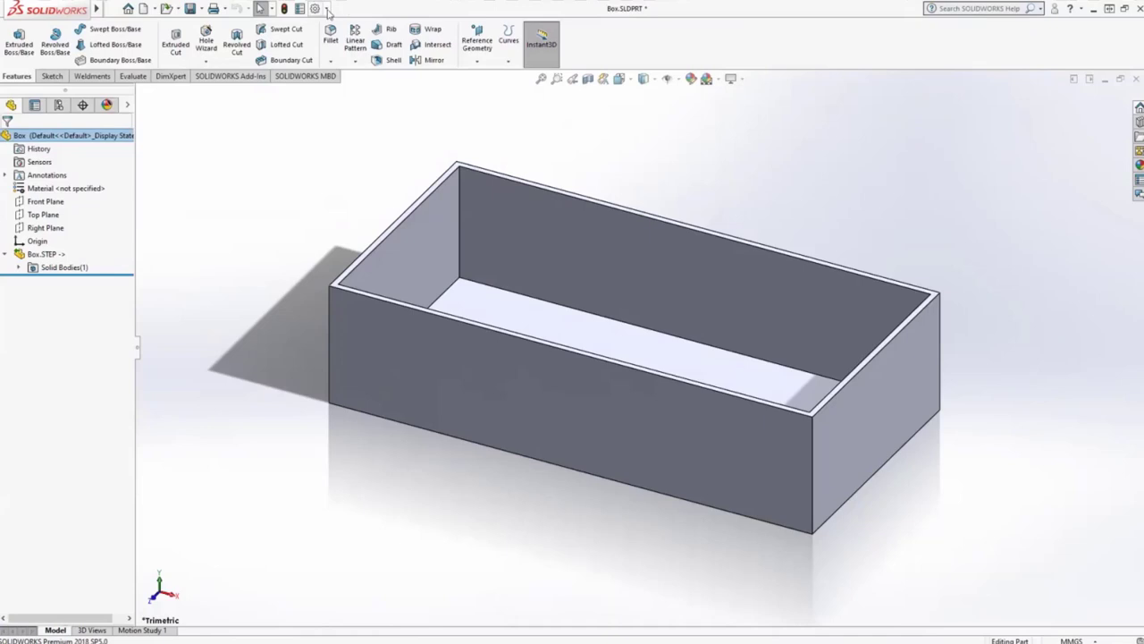
Check the general import options used for the STEP part, then cancel the system options.
left_click(326, 8)
left_click(338, 24)
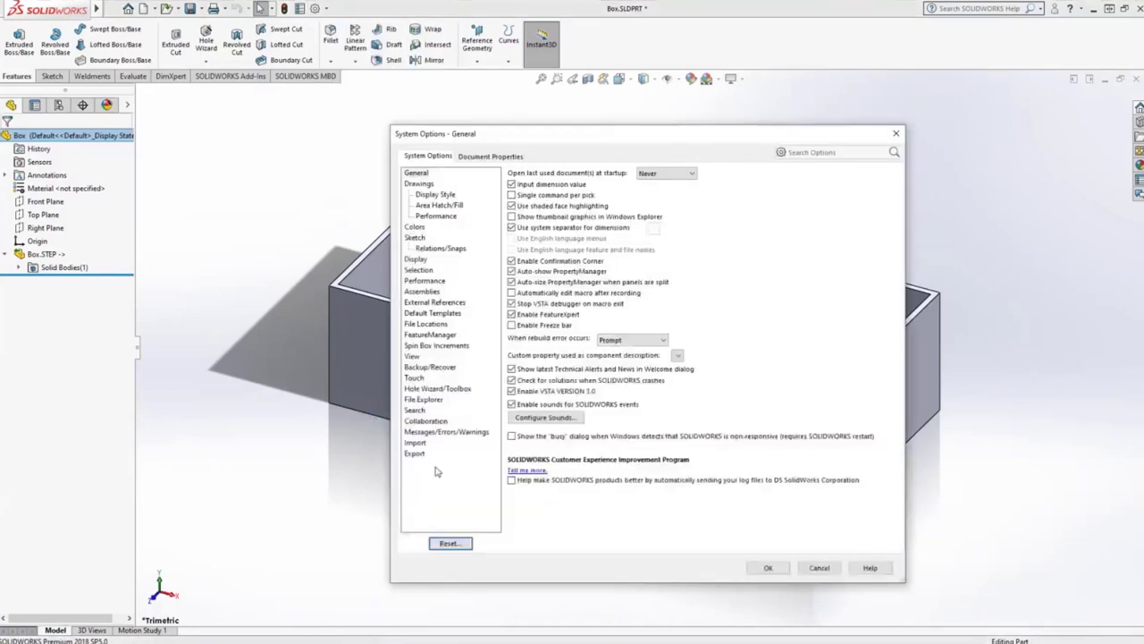
left_click(415, 453)
left_click(415, 443)
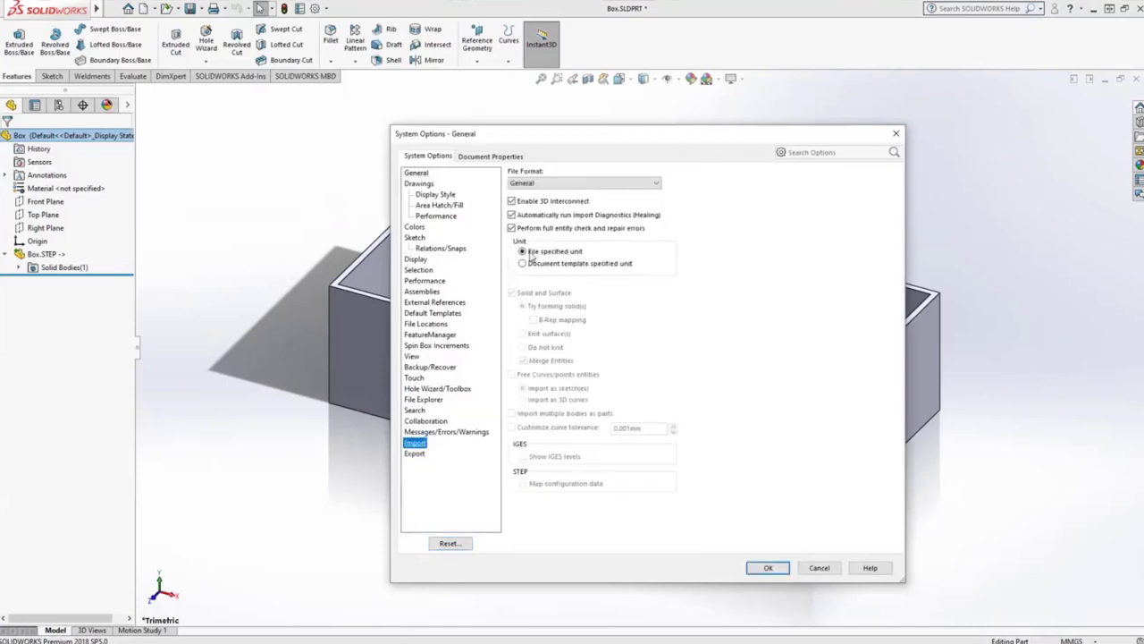
left_click(815, 573)
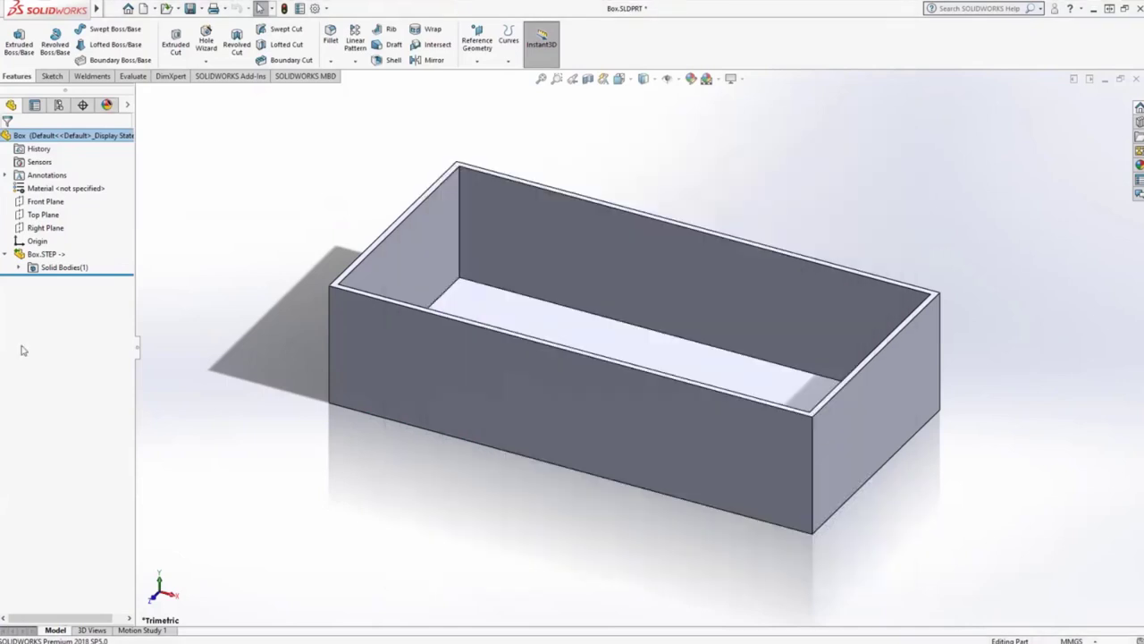
Break the Box.STEP feature's link with the original CAD model.
left_click(30, 258)
right_click(29, 257)
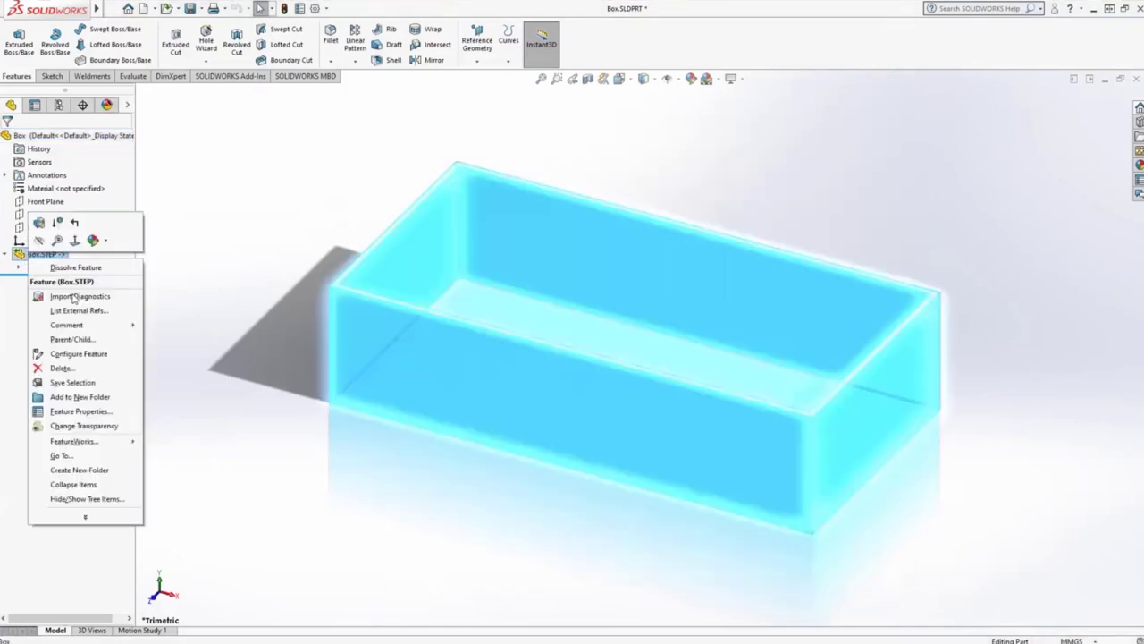
key("Escape")
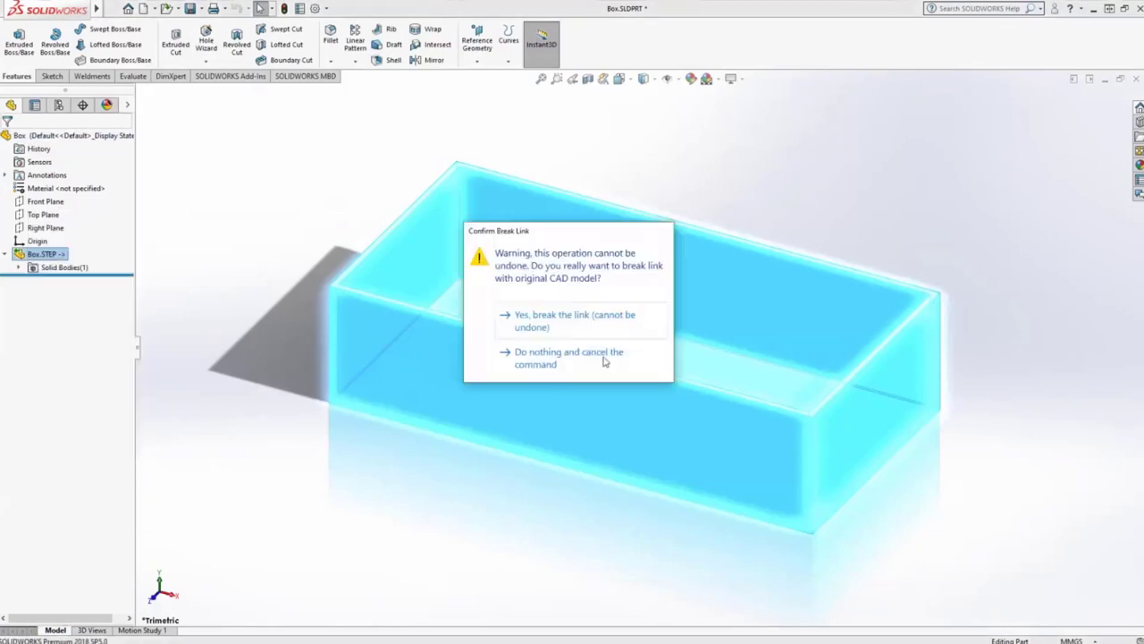
left_click(567, 332)
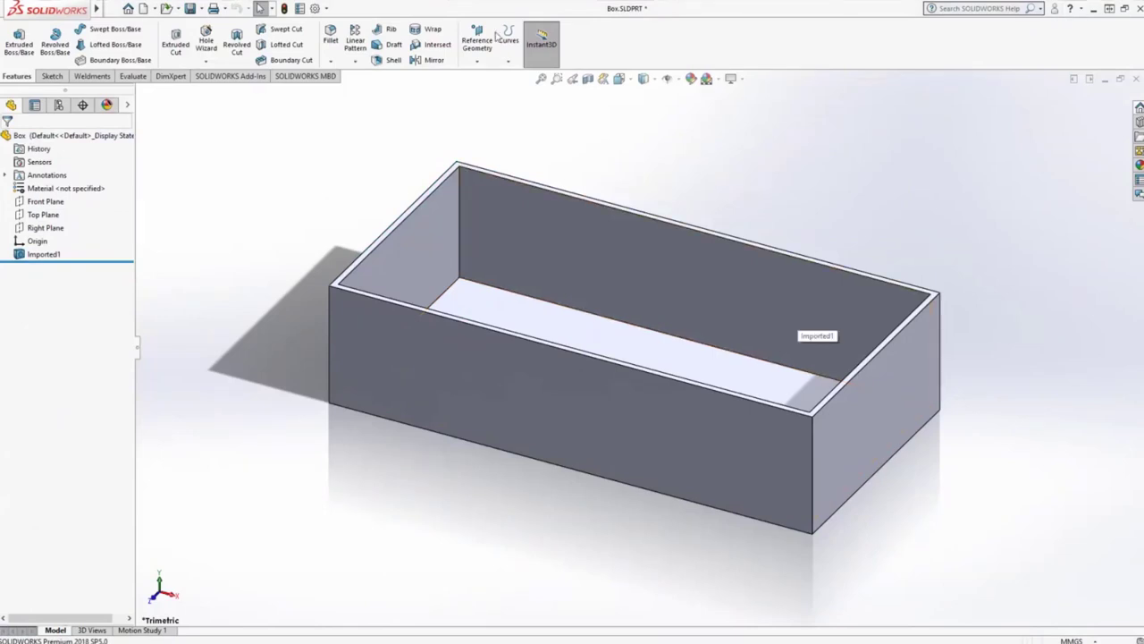
Switch to the slide show and advance to the slide about invalid default templates.
key("alt+h")
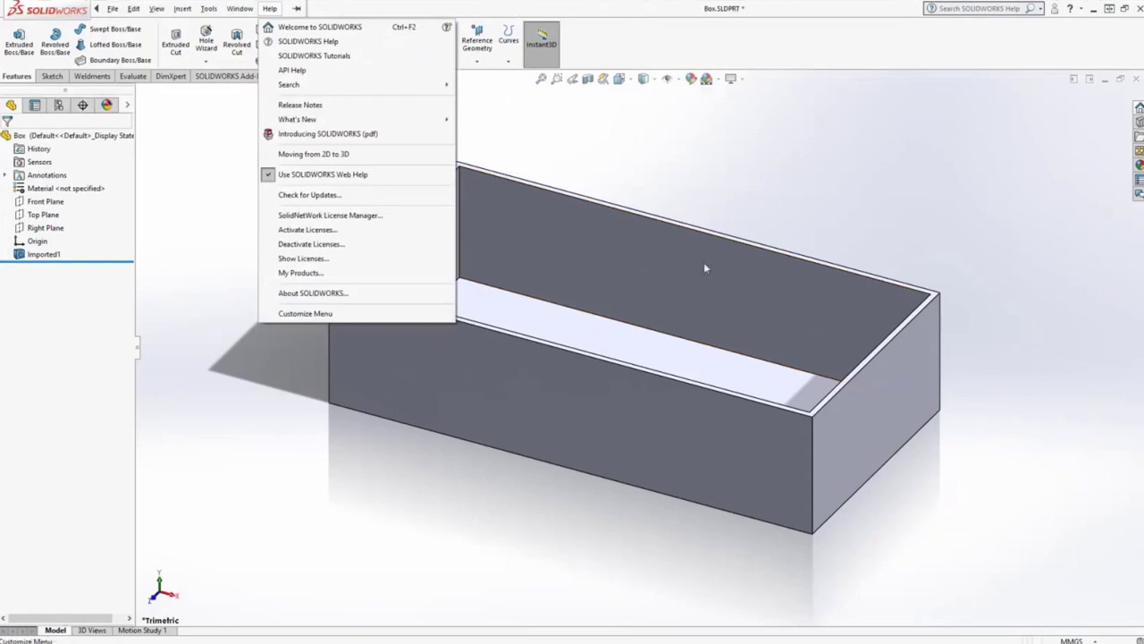
left_click(364, 513)
key("alt+Tab")
key("alt+Tab")
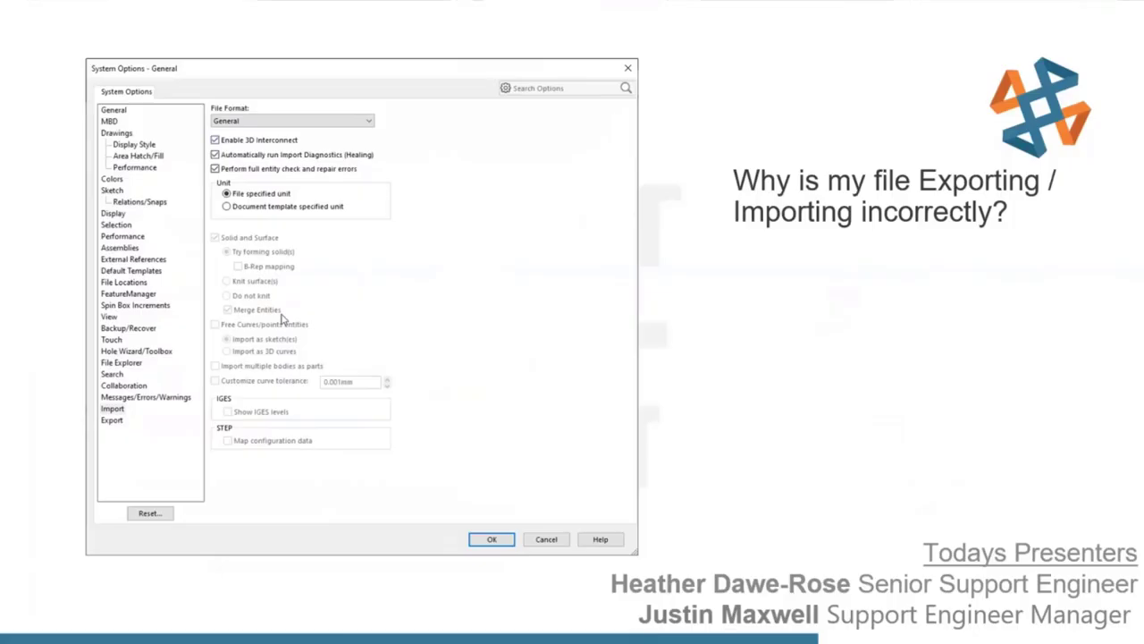
key("Right")
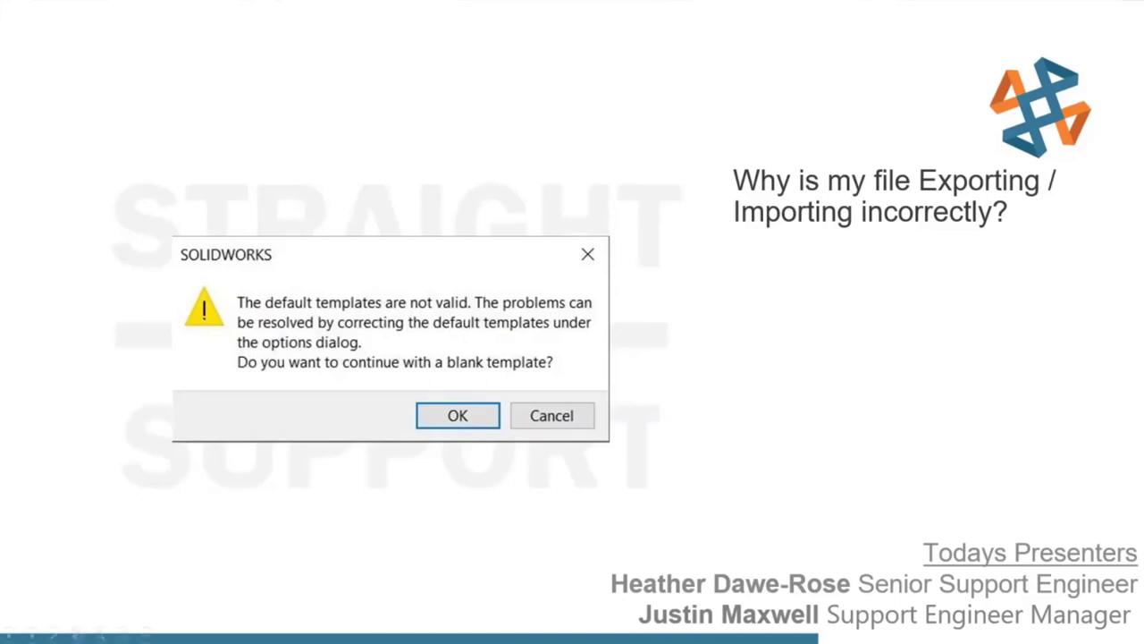
Switch back to the Box part in SOLIDWORKS 2018 and open the Default Templates system options.
key("alt+Tab")
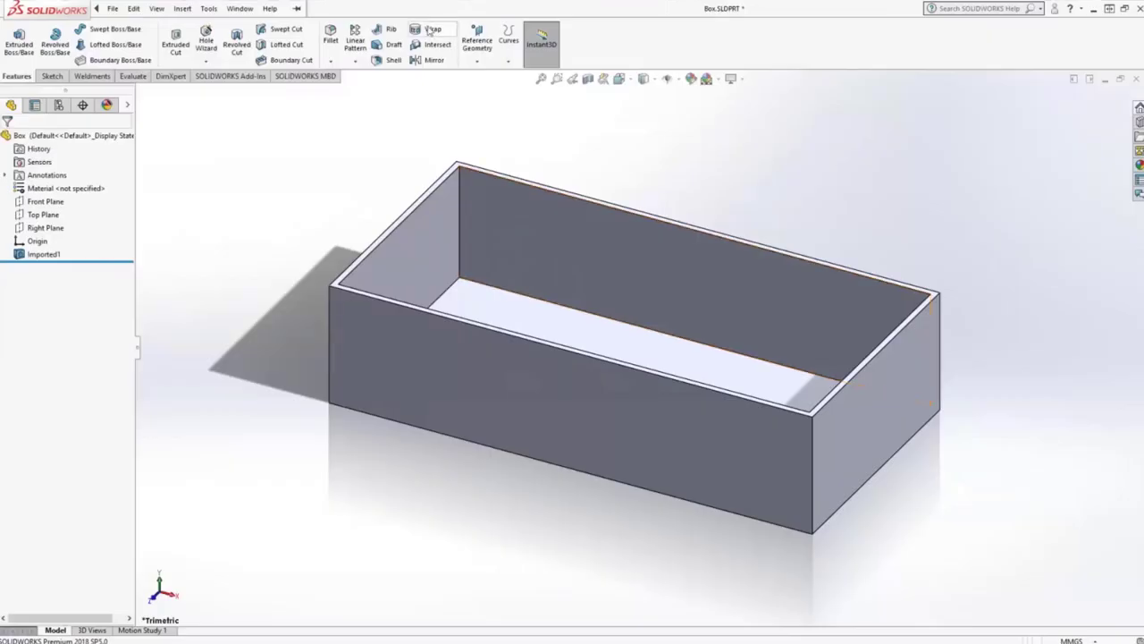
left_click(157, 8)
mouse_move(113, 8)
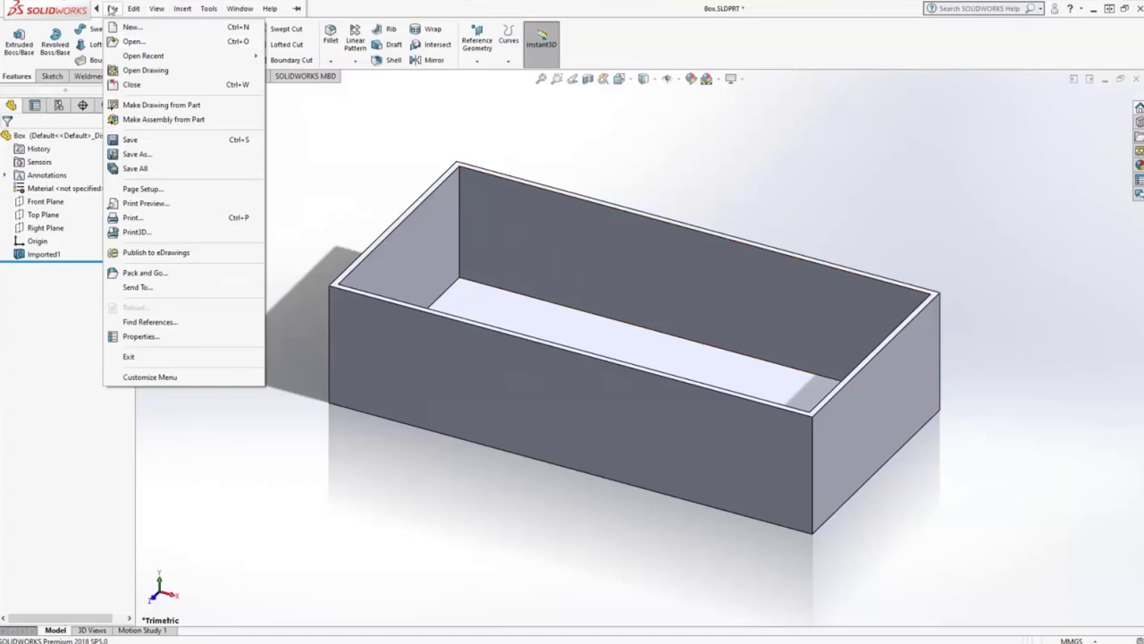
left_click(327, 8)
left_click(269, 8)
left_click(96, 11)
left_click(113, 8)
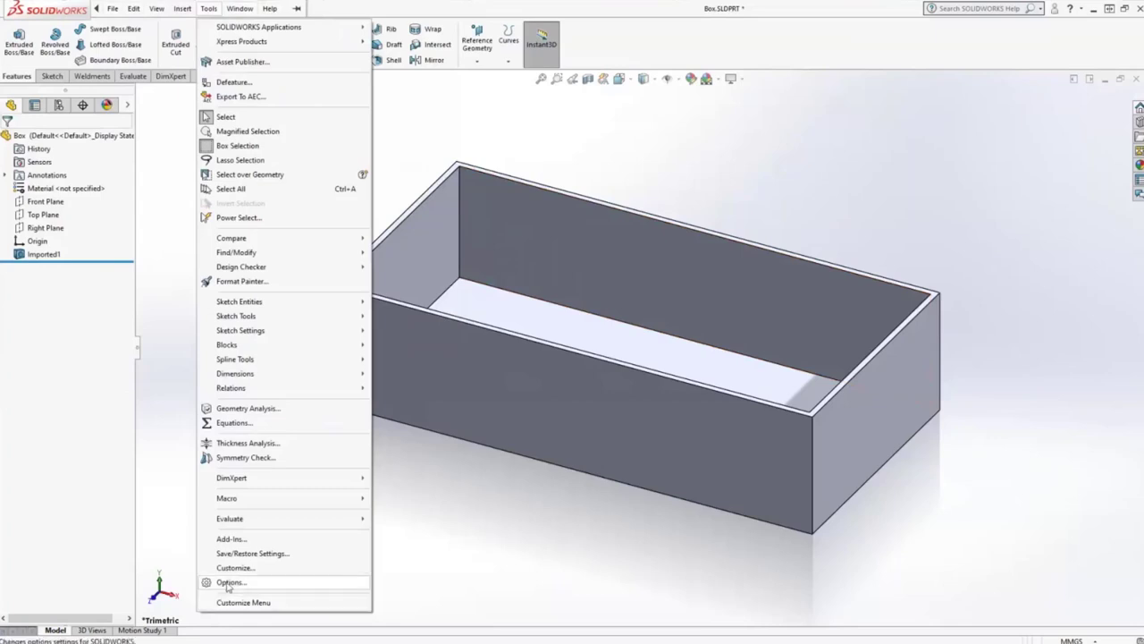
left_click(241, 582)
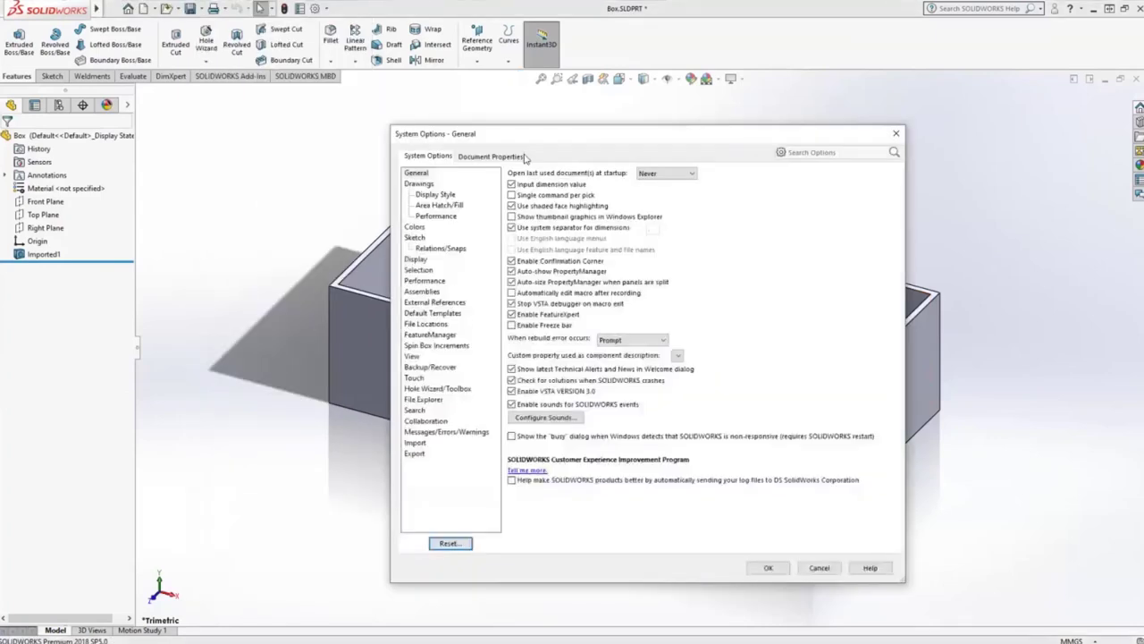
left_click(431, 312)
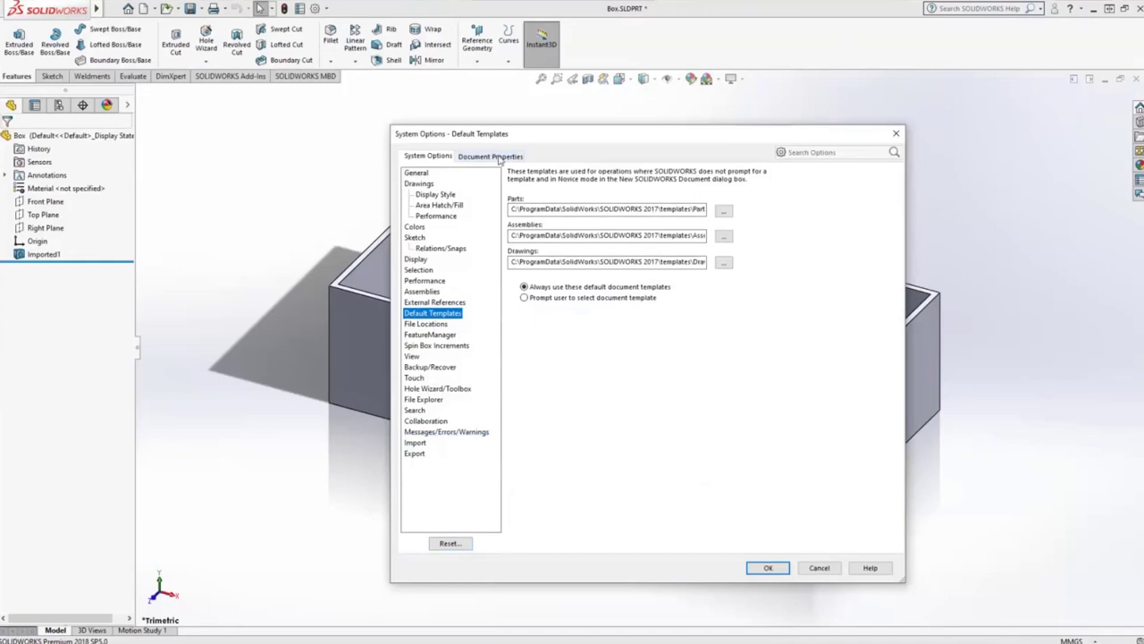
Choose the Part template as the default for parts, view the External References options, and close the system options without applying them.
left_click_drag(628, 208, 790, 210)
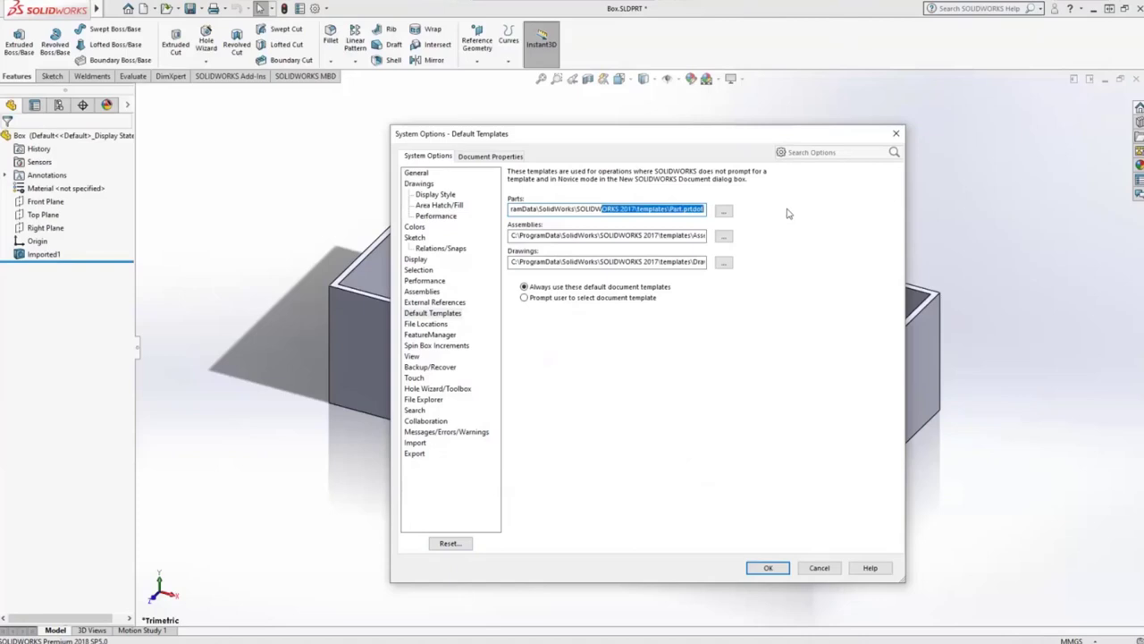
left_click(723, 211)
left_click(237, 224)
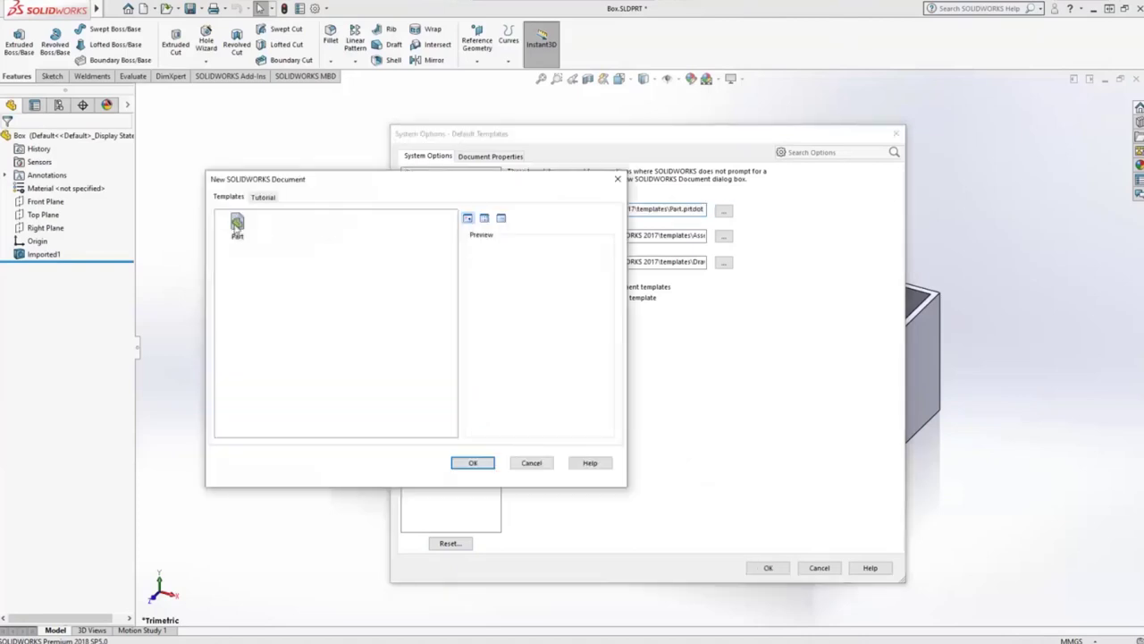
left_click(472, 463)
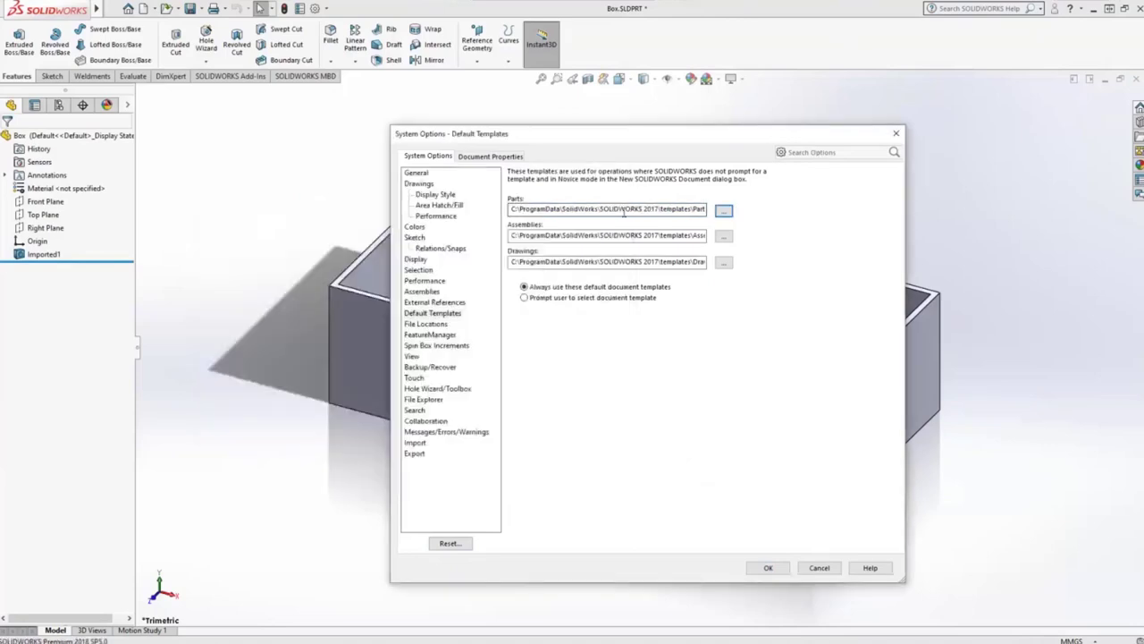
left_click(425, 303)
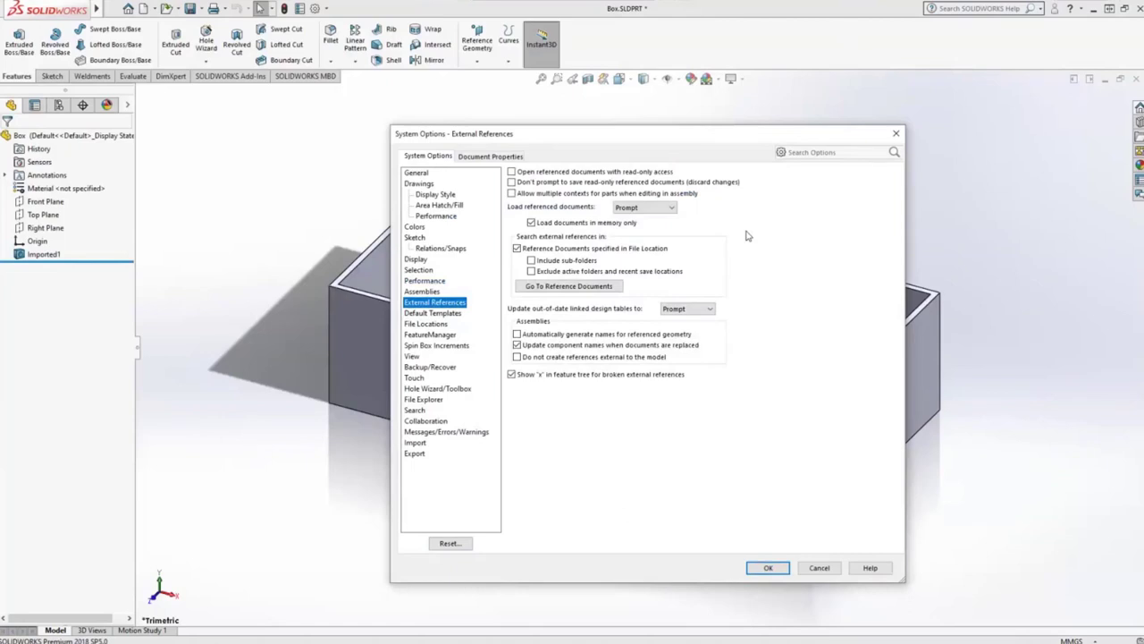
left_click(896, 133)
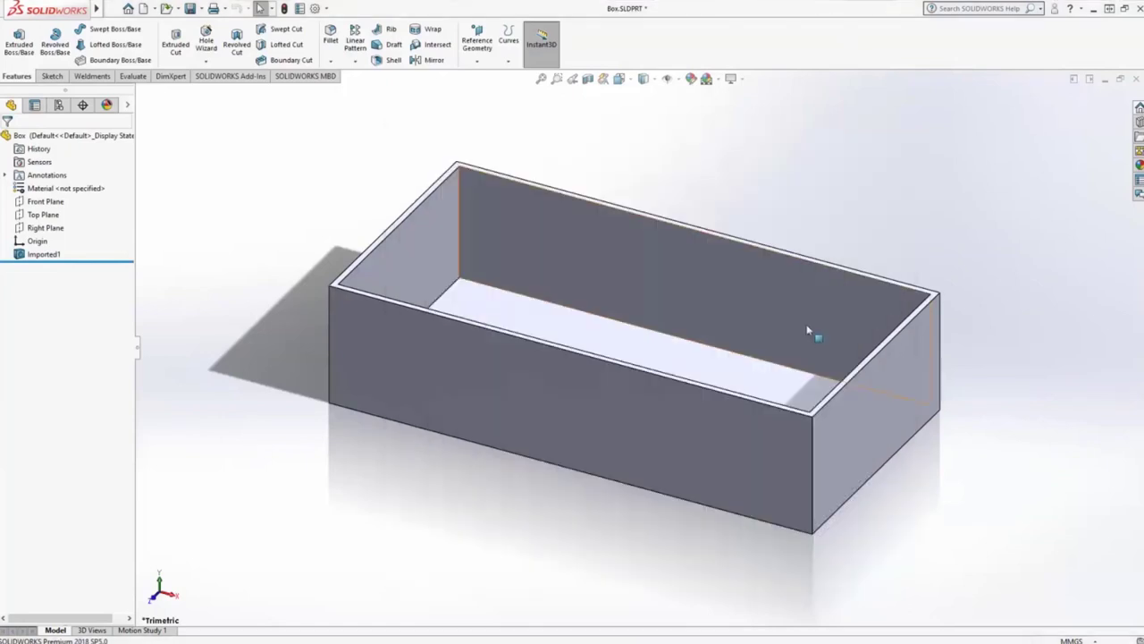
Switch to the slide show and advance to the file import error slide.
key("alt+Tab")
key("Right")
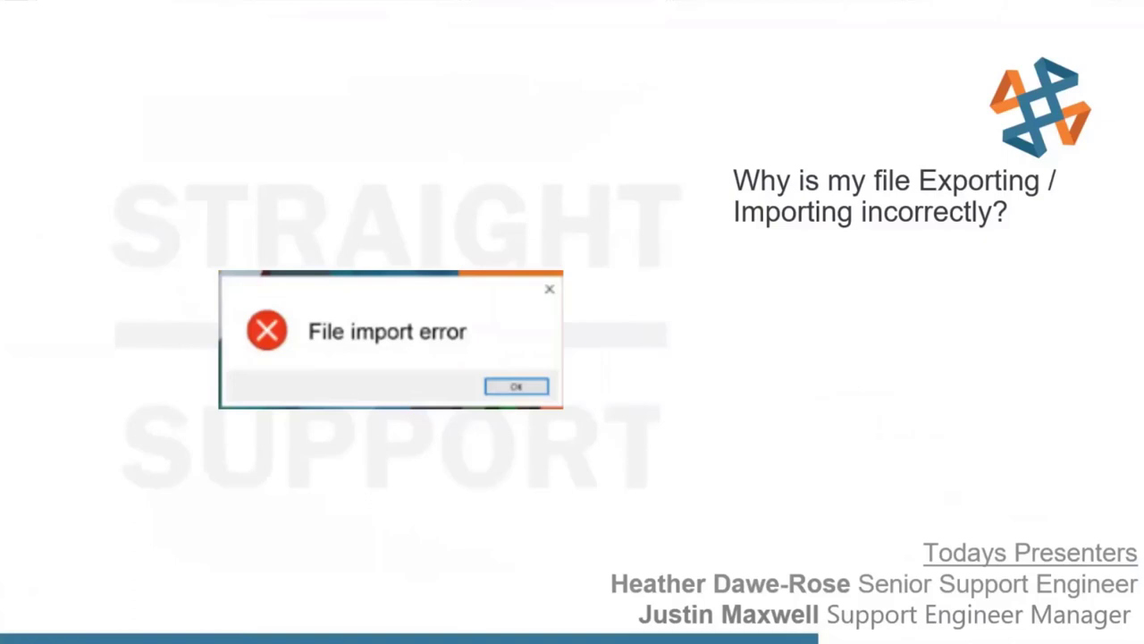
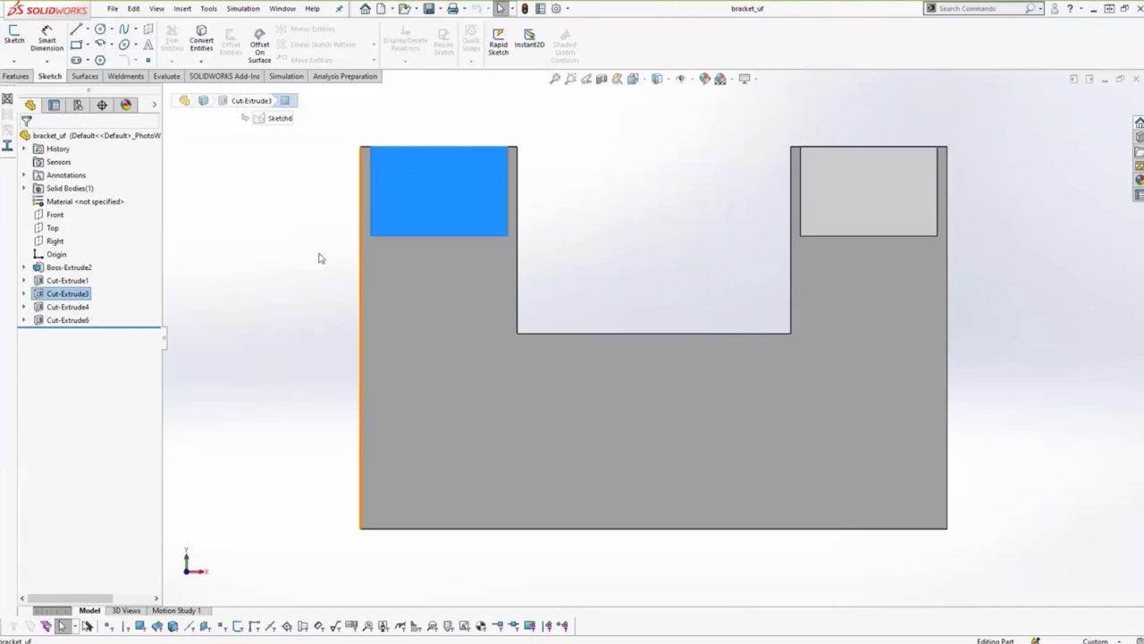
Start a sketch on the upper-left recessed Cut-Extrude3 face of the bracket_uf part and clear the face selection.
right_click(468, 199)
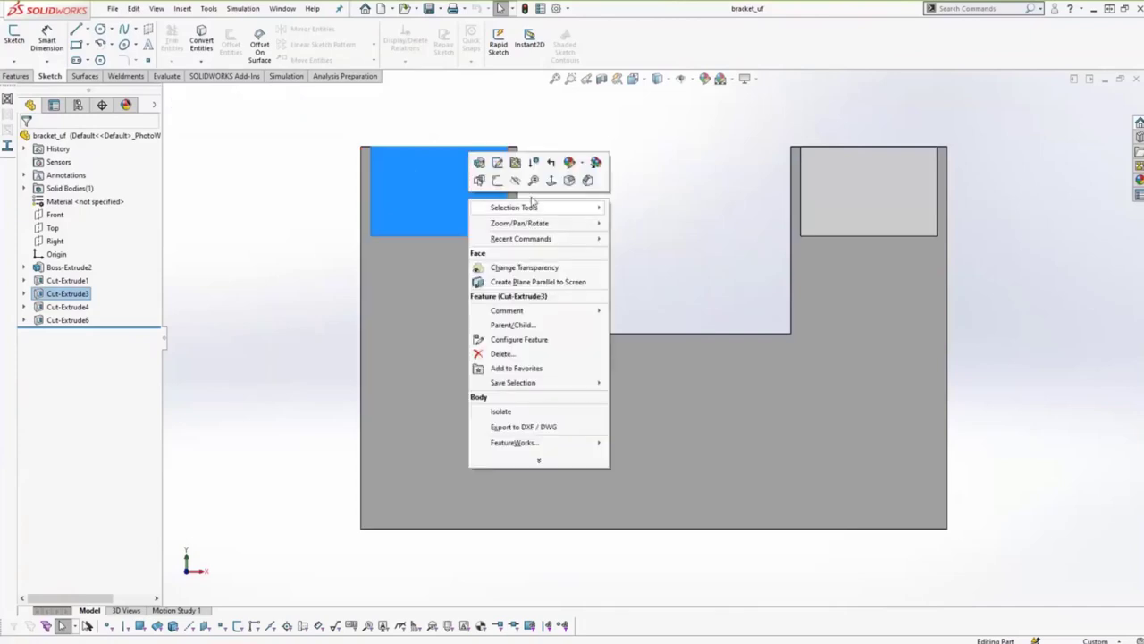
left_click(498, 182)
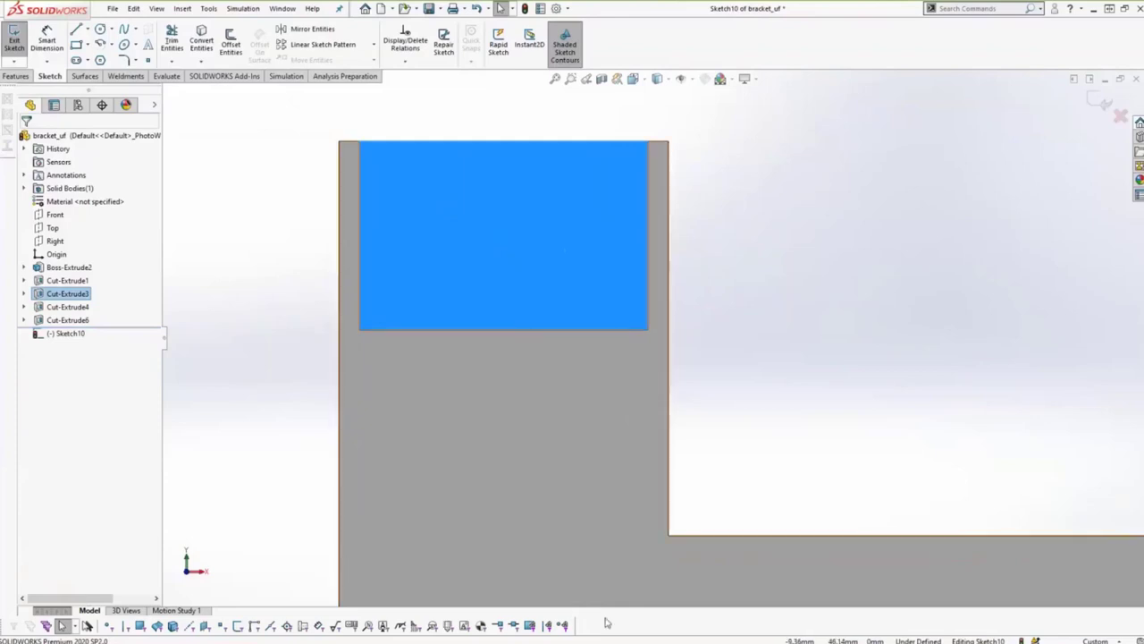
key("super")
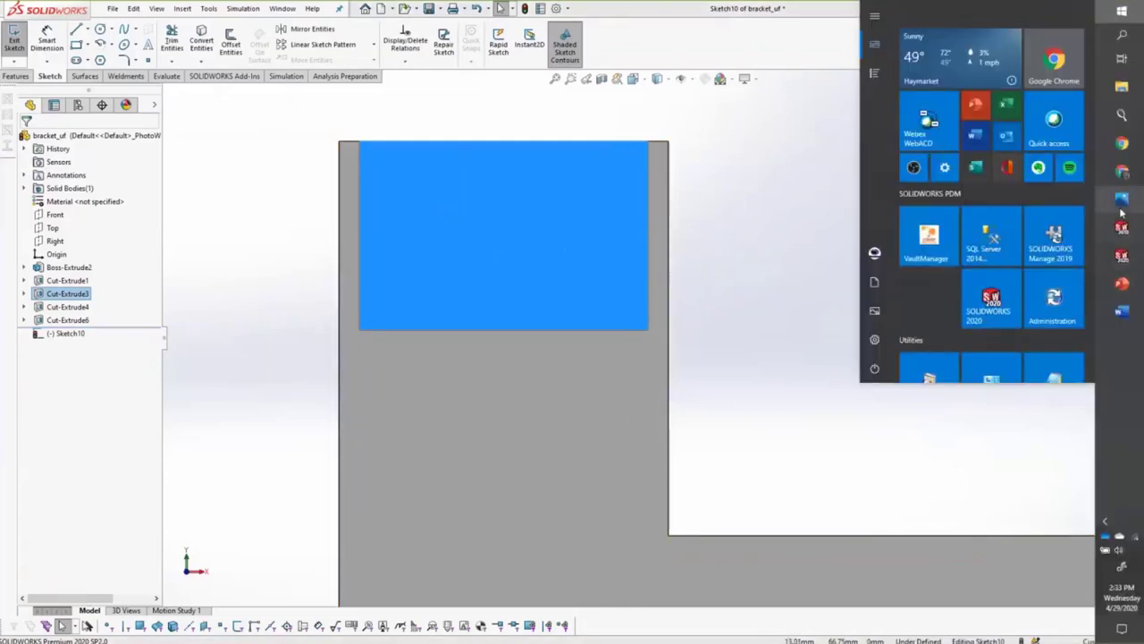
key("super")
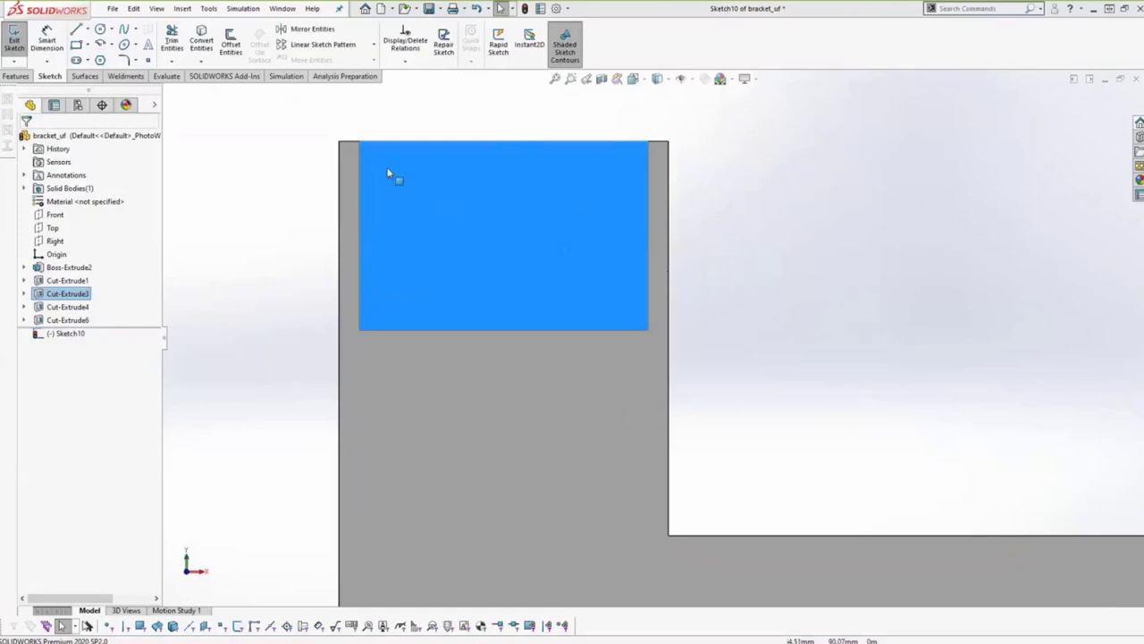
left_click(289, 217)
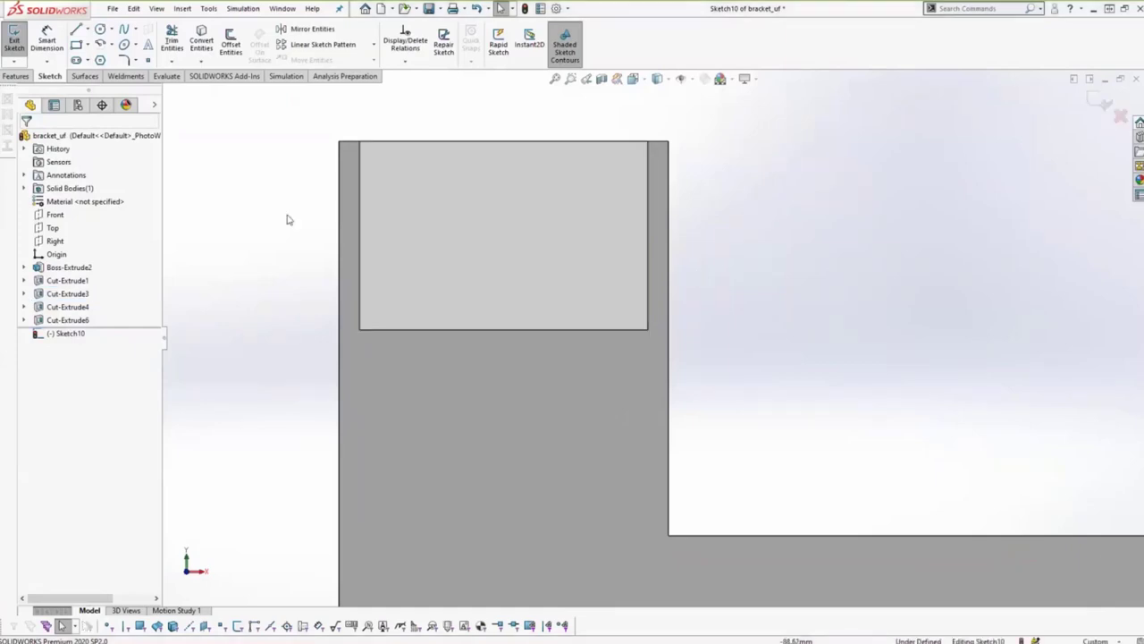
left_click(205, 11)
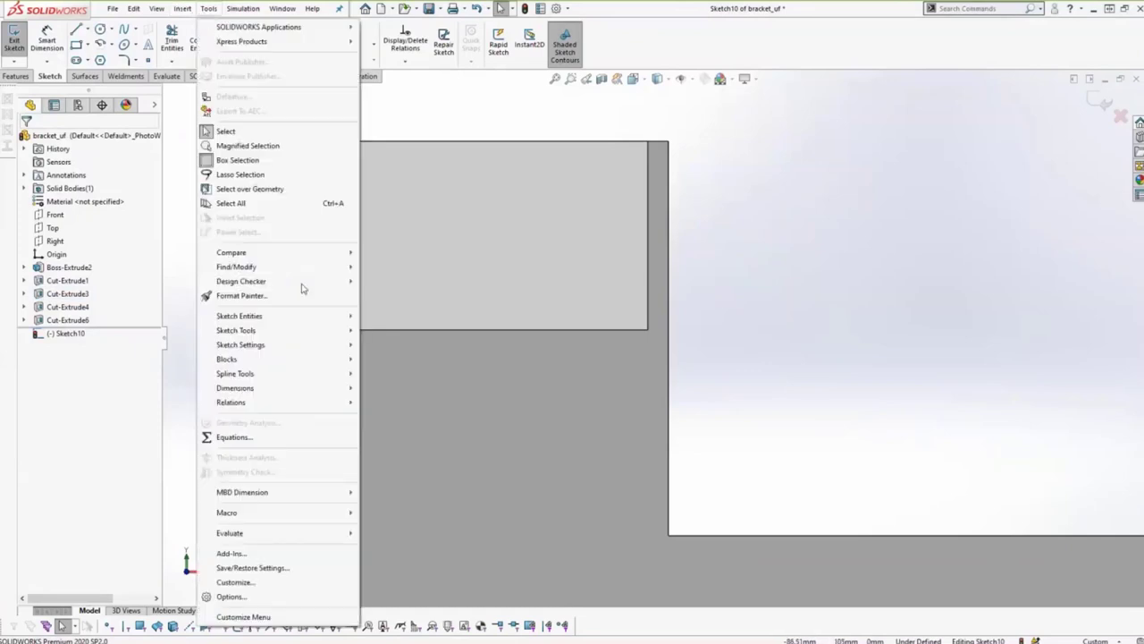
mouse_move(305, 341)
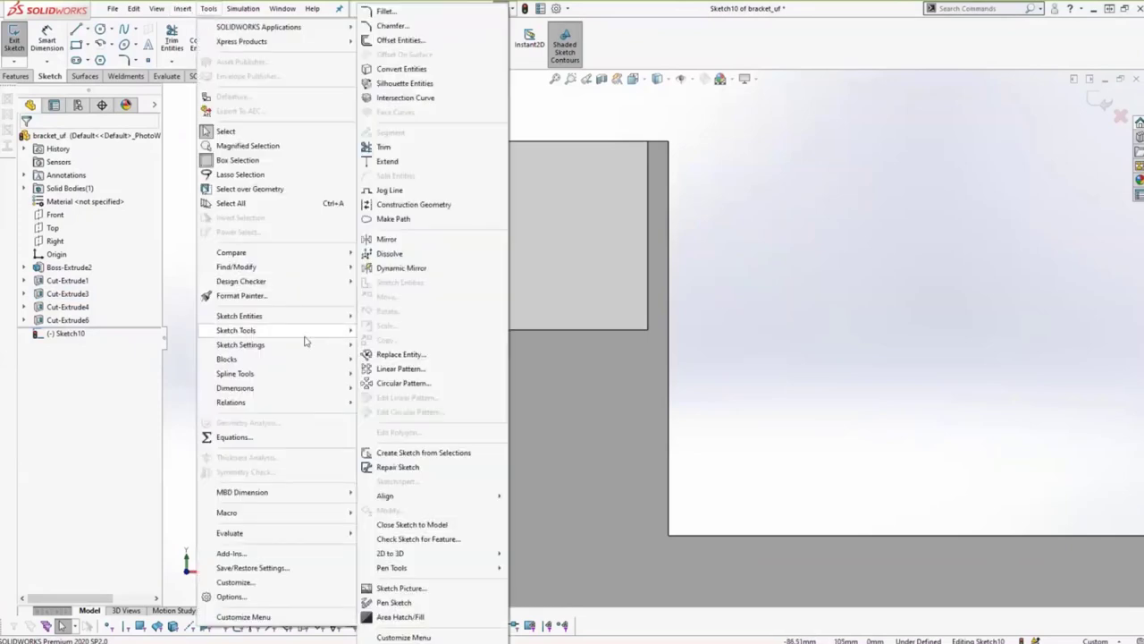
left_click(626, 260)
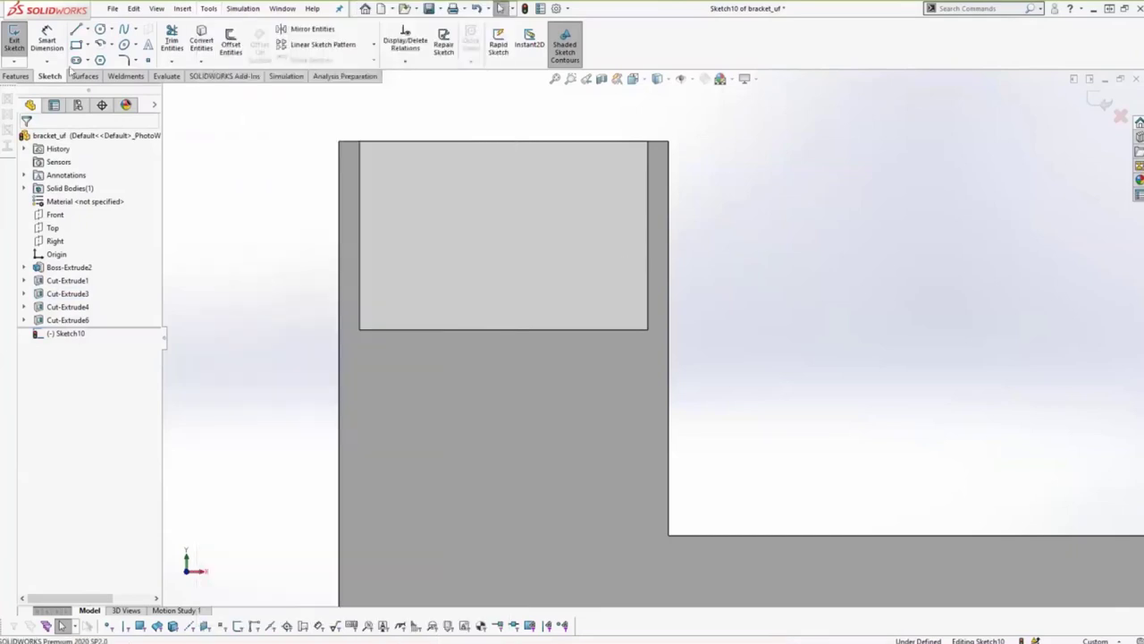
Sketch a vertical centerline about 23 mm long from the midpoint of the recessed face's top edge to its bottom edge.
left_click(86, 29)
left_click(102, 72)
left_click(504, 141)
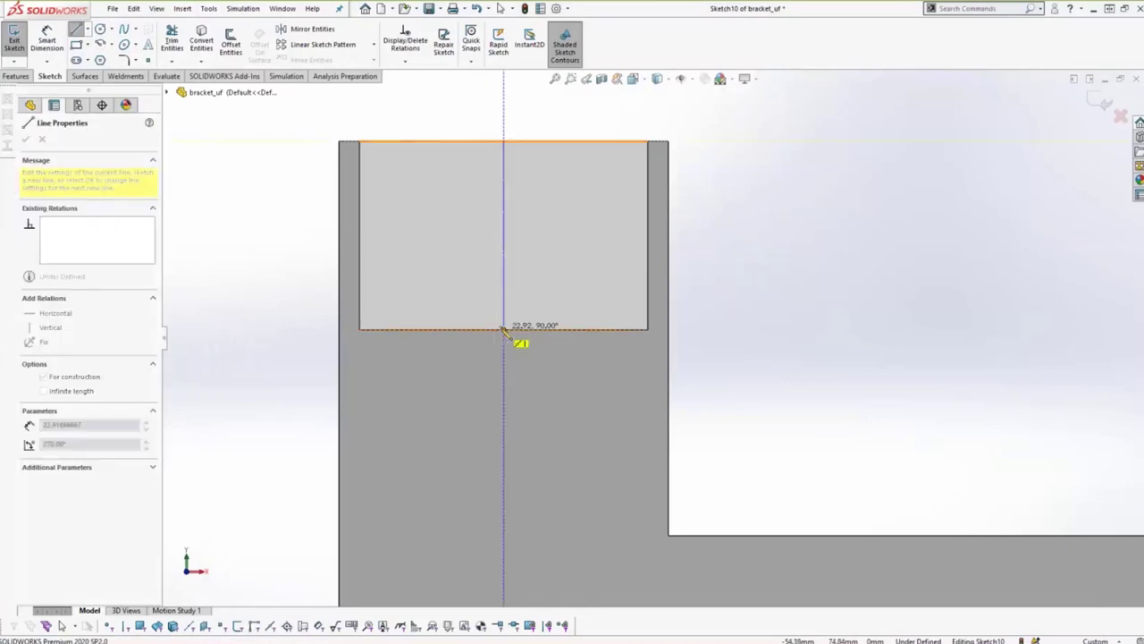
left_click(503, 329)
key("Escape")
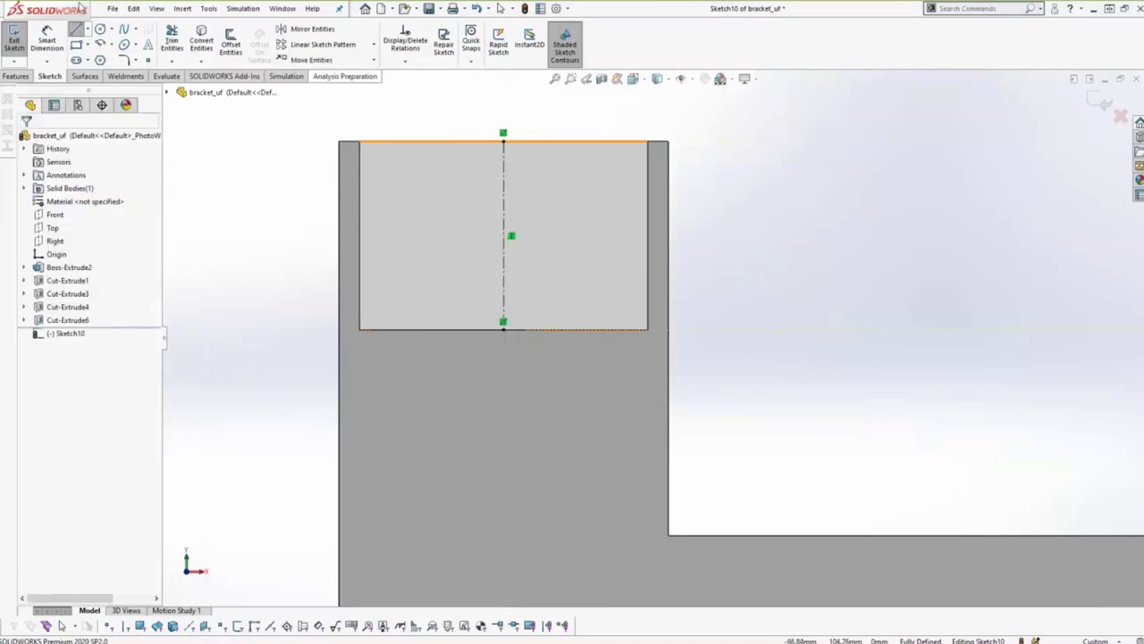
Turn on Dynamic Mirror about the vertical centerline.
left_click(209, 8)
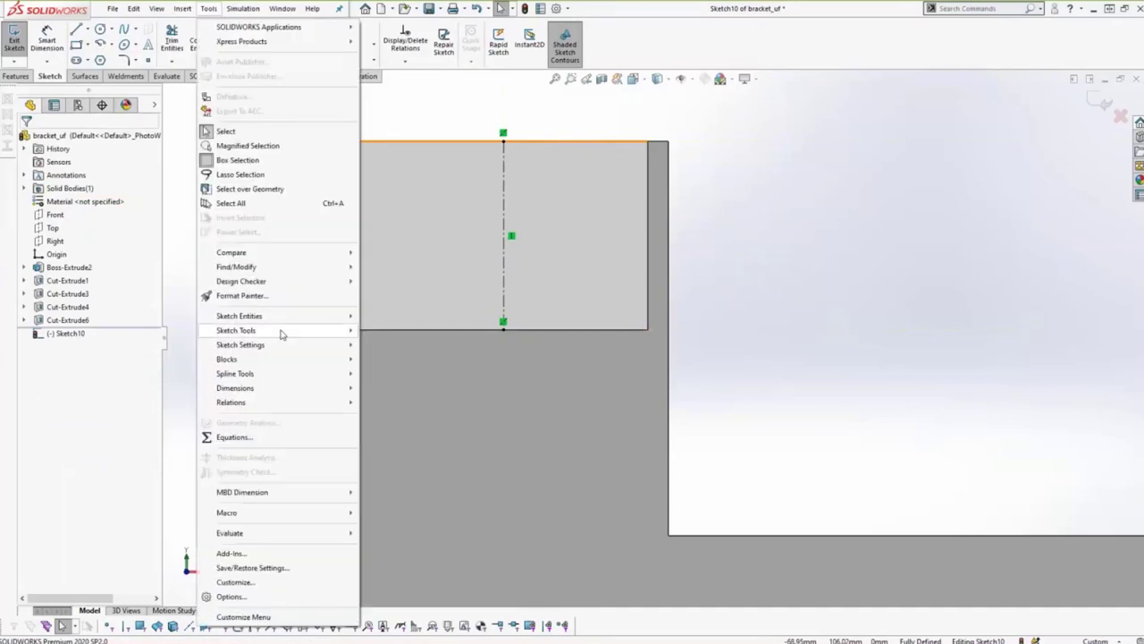
mouse_move(280, 335)
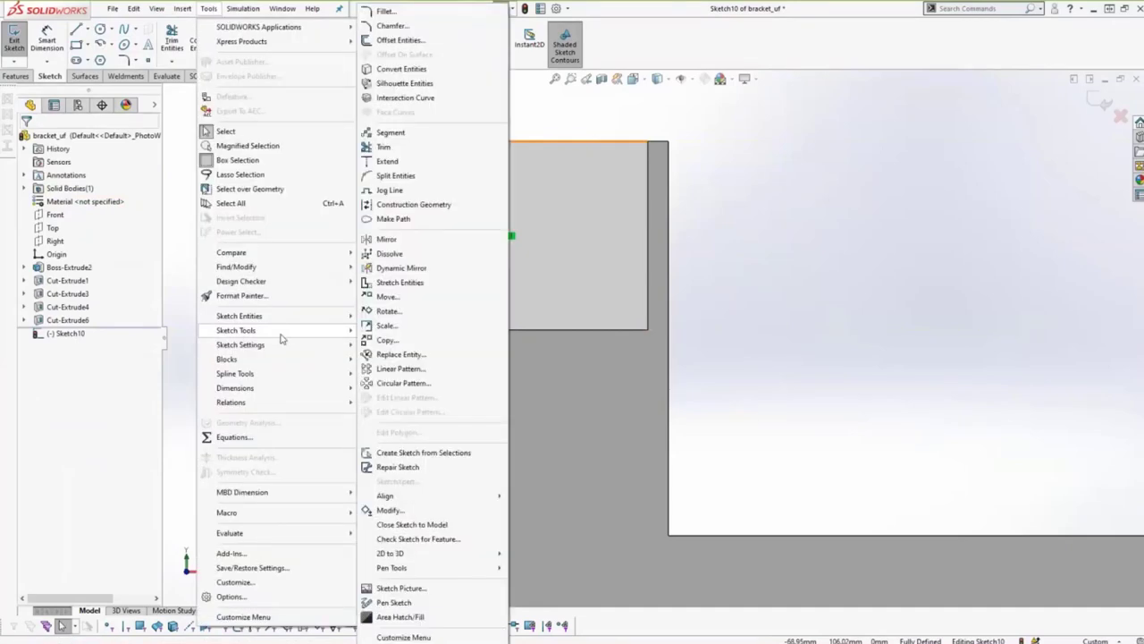
left_click(401, 268)
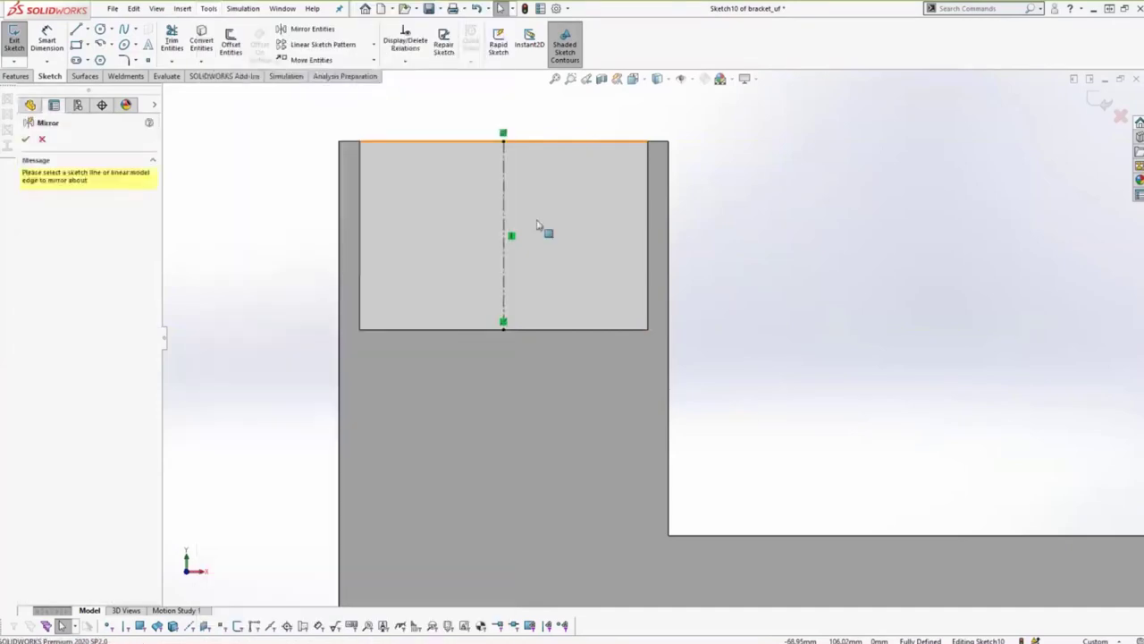
left_click(503, 189)
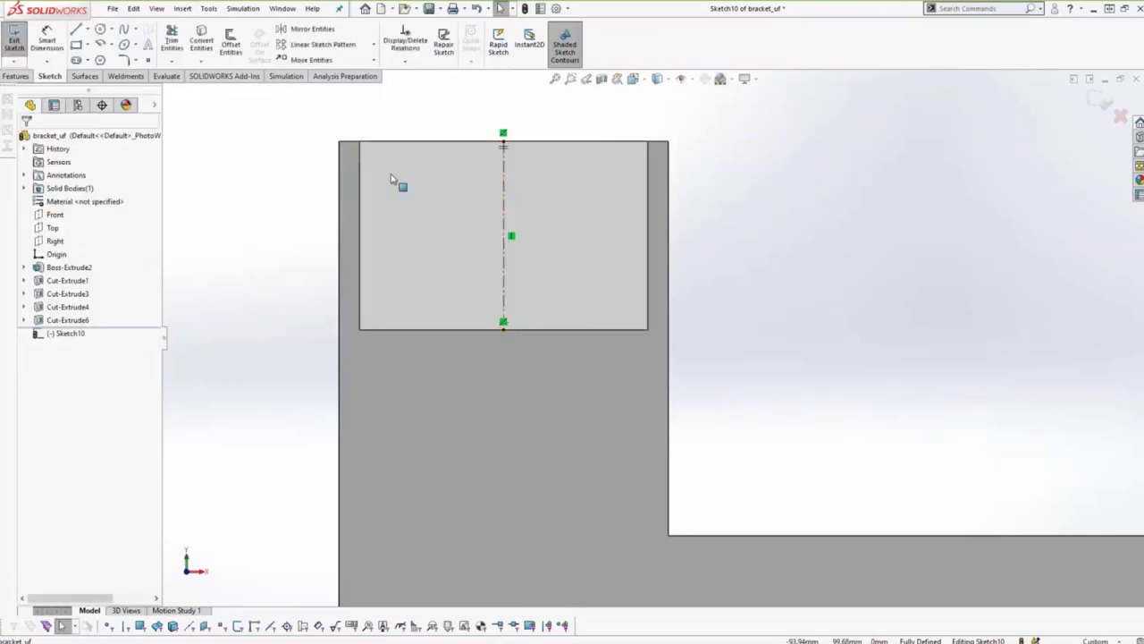
Sketch a closed inverted-T line profile about 13 mm wide at its base, drawing its right half from the centerline with dynamic mirroring.
left_click(76, 28)
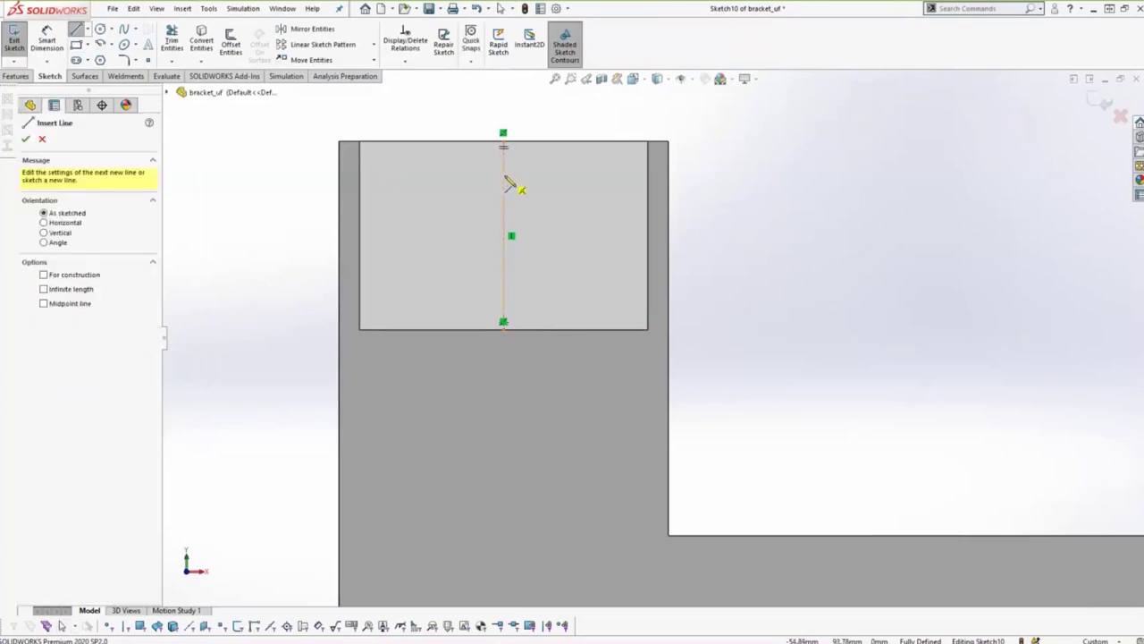
key("Escape")
left_click(524, 175)
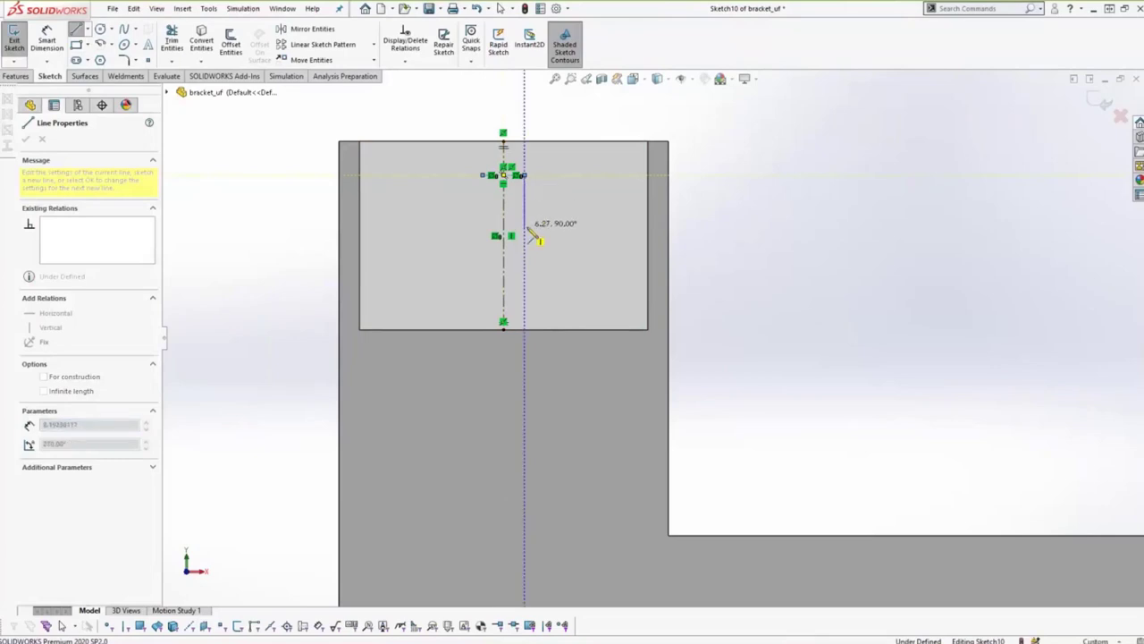
left_click(525, 227)
left_click(556, 227)
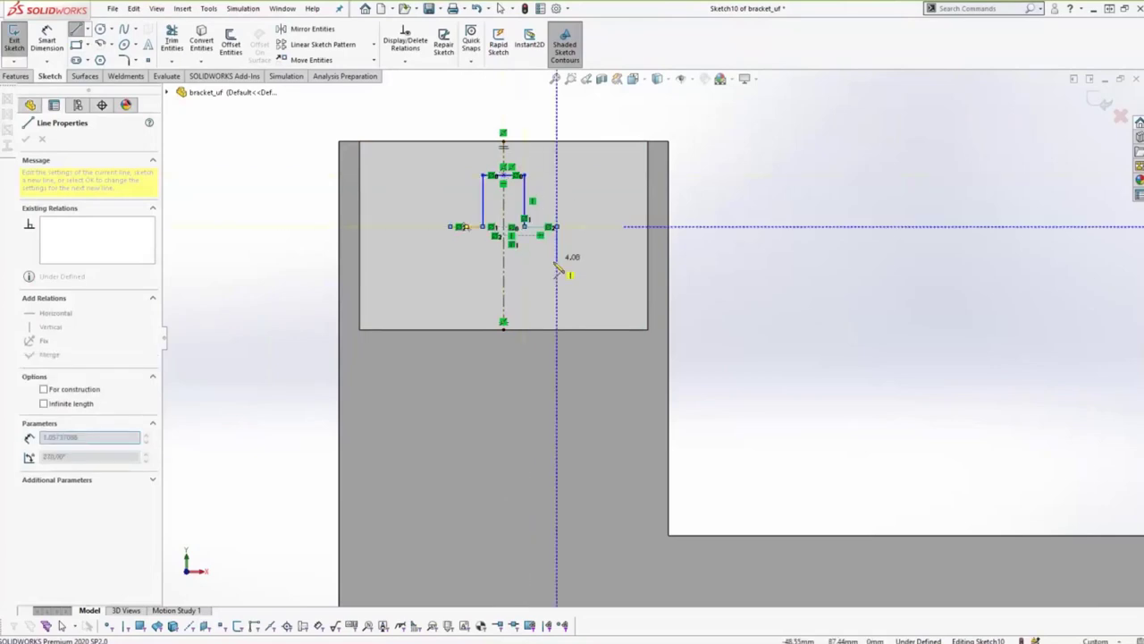
left_click(556, 259)
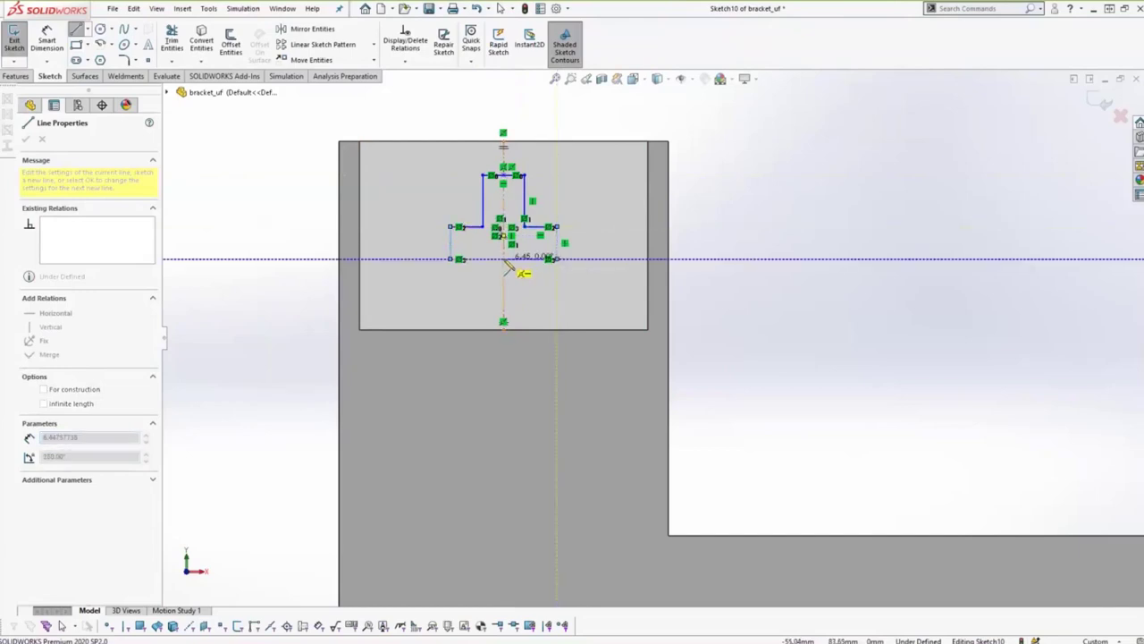
left_click(459, 260)
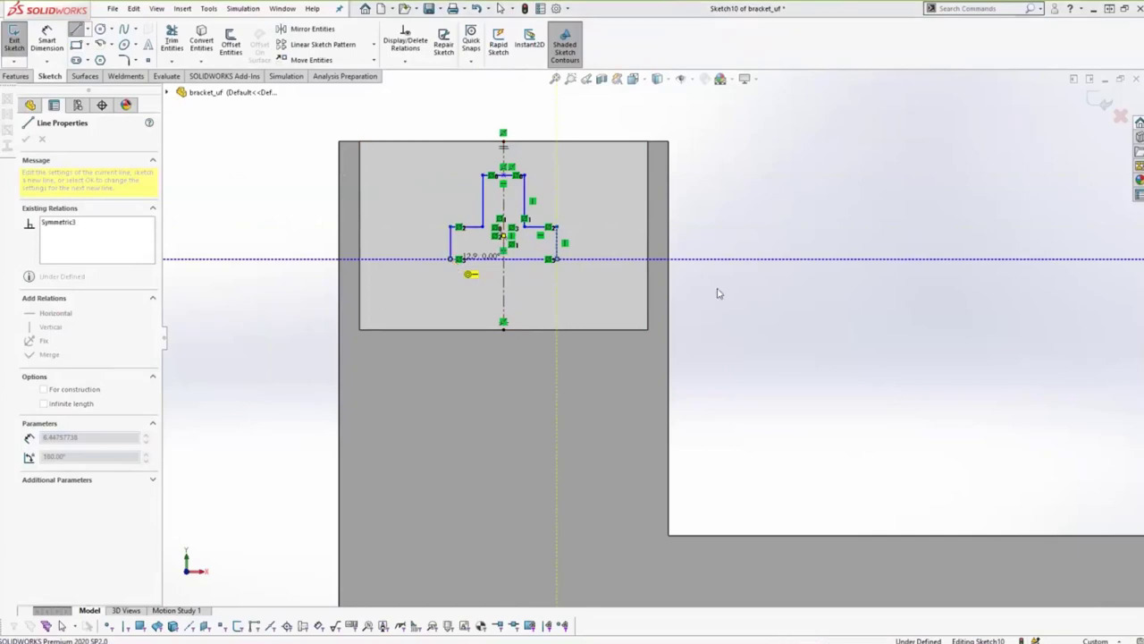
left_click(645, 326)
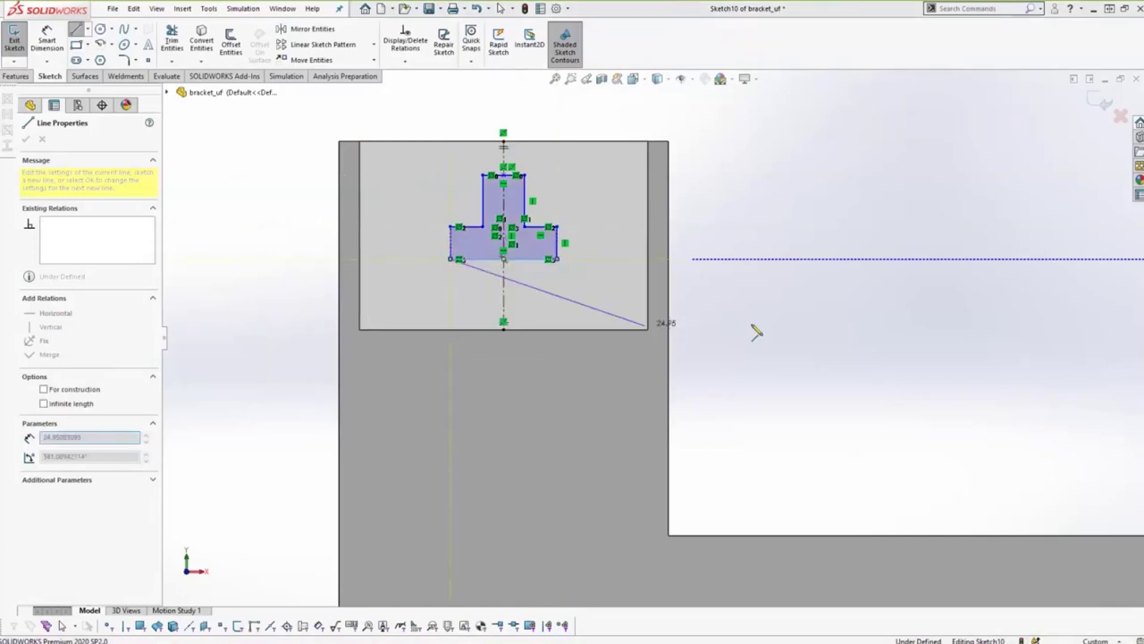
key("Escape")
key("Escape")
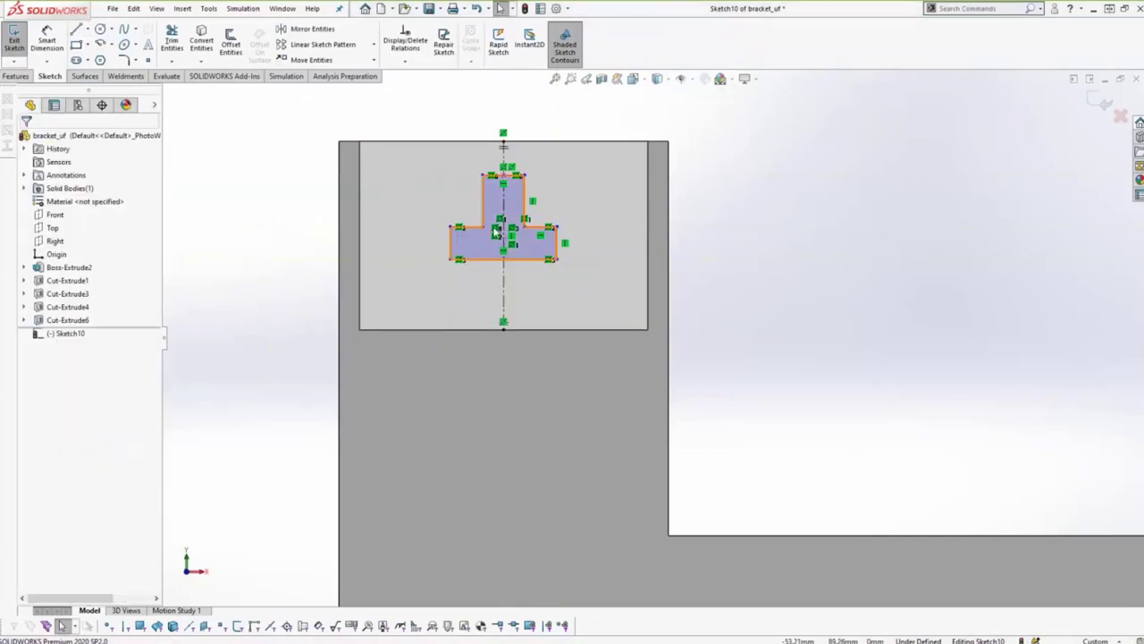
Reshape the T profile by moving its lower-right corner and right inner corner, making the base about 10.1 mm wide and 5.4 mm high.
scroll(456, 197, "down", 4)
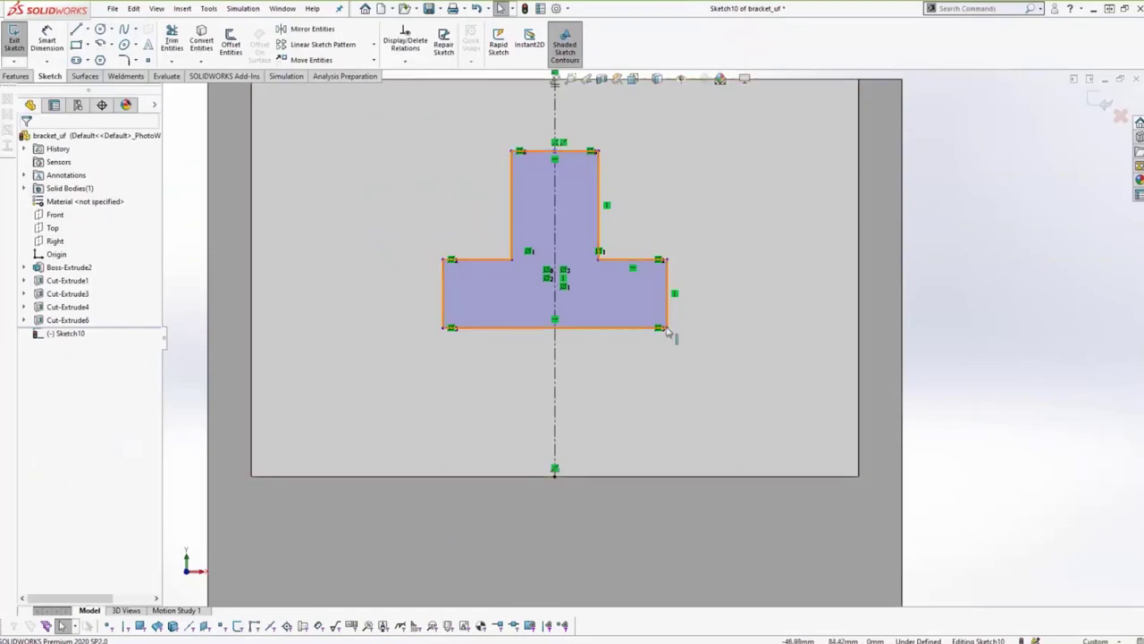
left_click_drag(663, 327, 640, 343)
mouse_move(592, 261)
left_mouse_down()
mouse_move(613, 243)
mouse_move(616, 288)
mouse_move(609, 258)
left_mouse_up()
scroll(766, 378, "up", 2)
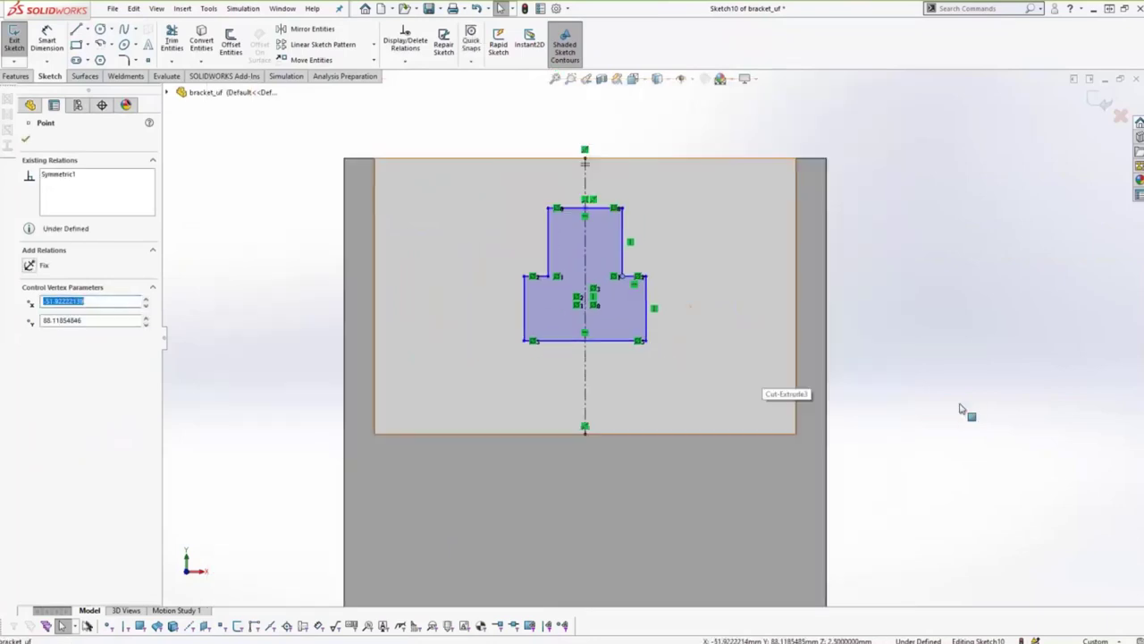
Dimension the distance between the profile's top line and the recess's top edge as 5 mm.
right_click_drag(963, 410, 930, 285)
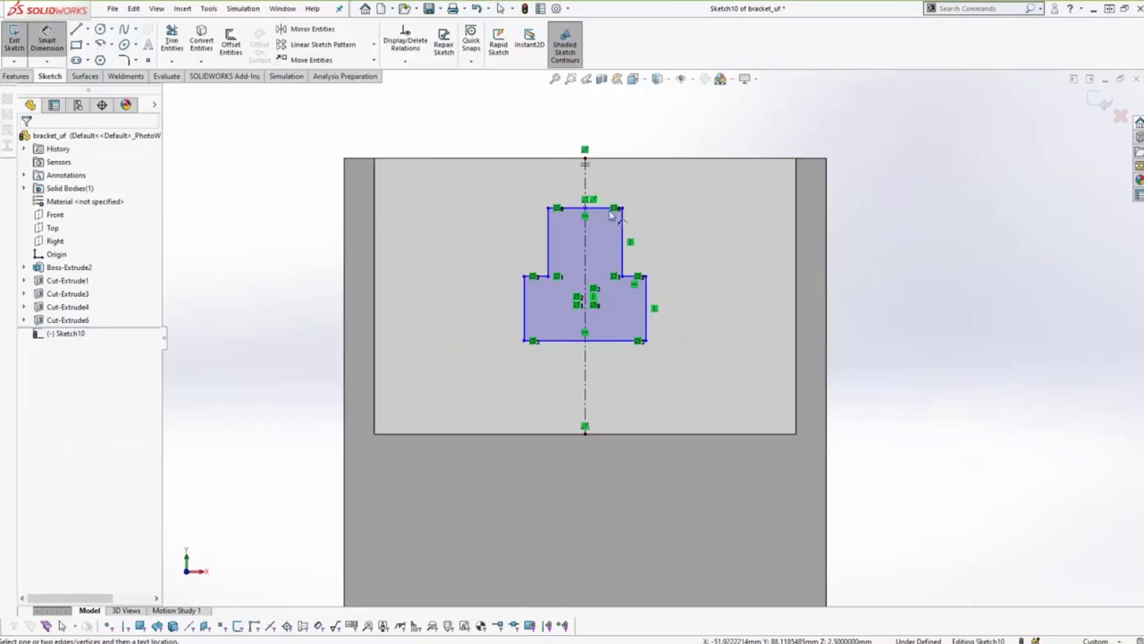
left_click(608, 207)
left_click(639, 159)
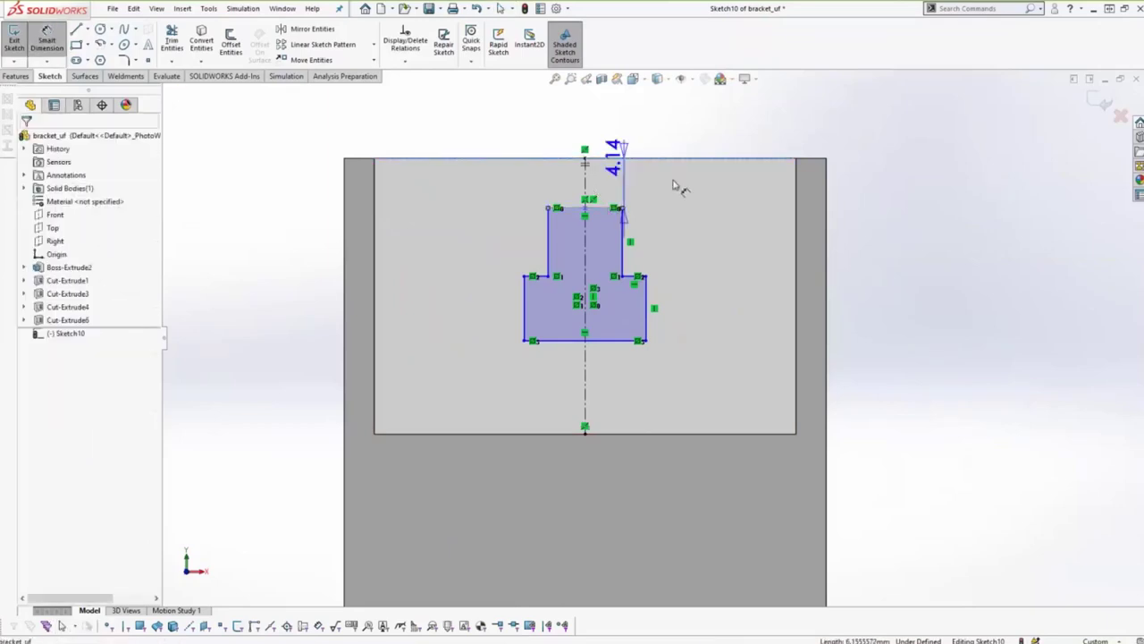
left_click(680, 189)
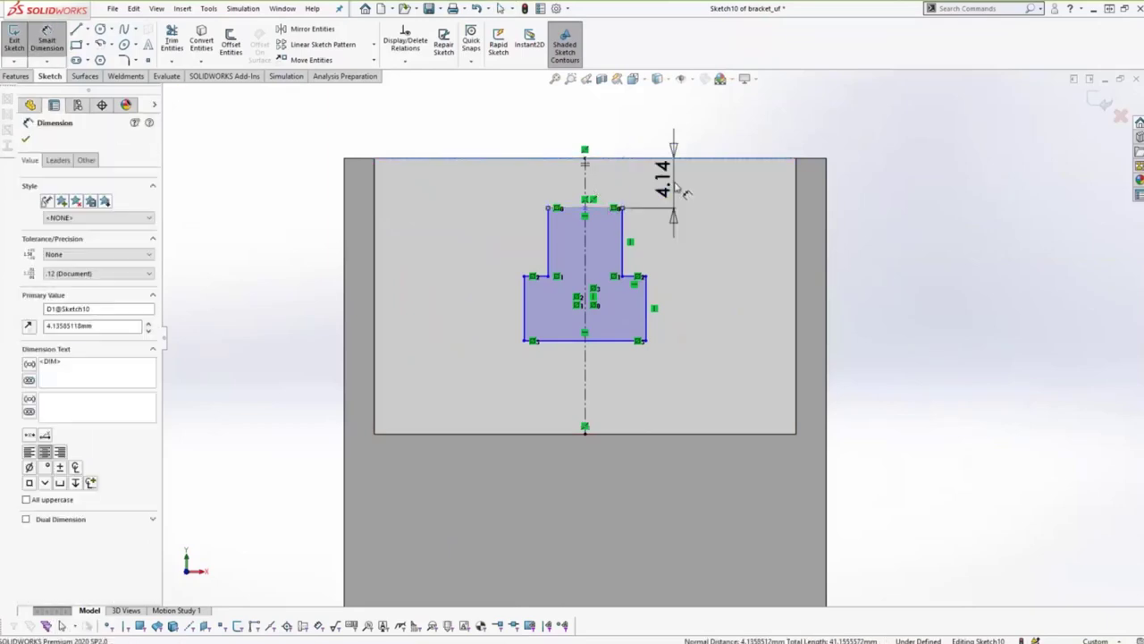
type("5")
key("Return")
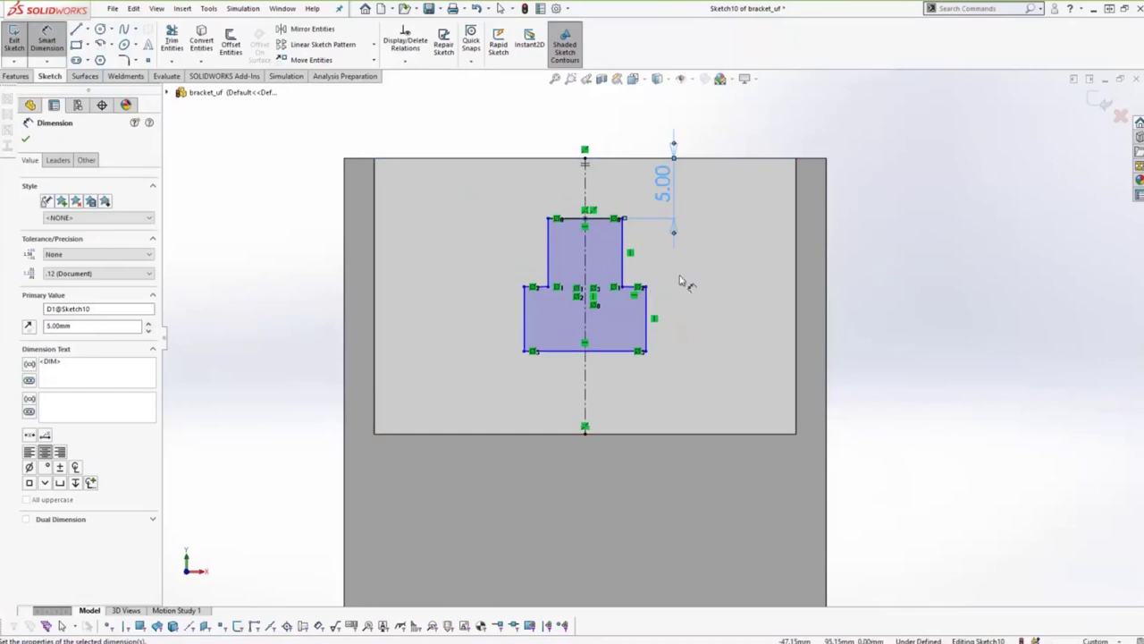
Dimension the base of the T profile to 5 mm high and 15 mm wide.
left_click(646, 322)
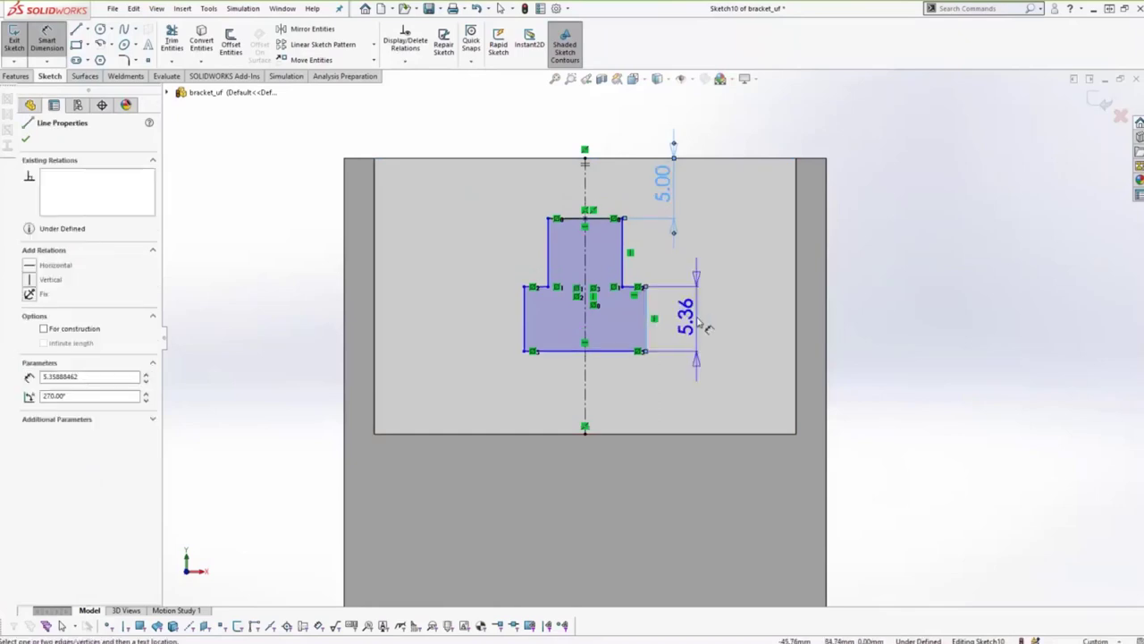
left_click(684, 322)
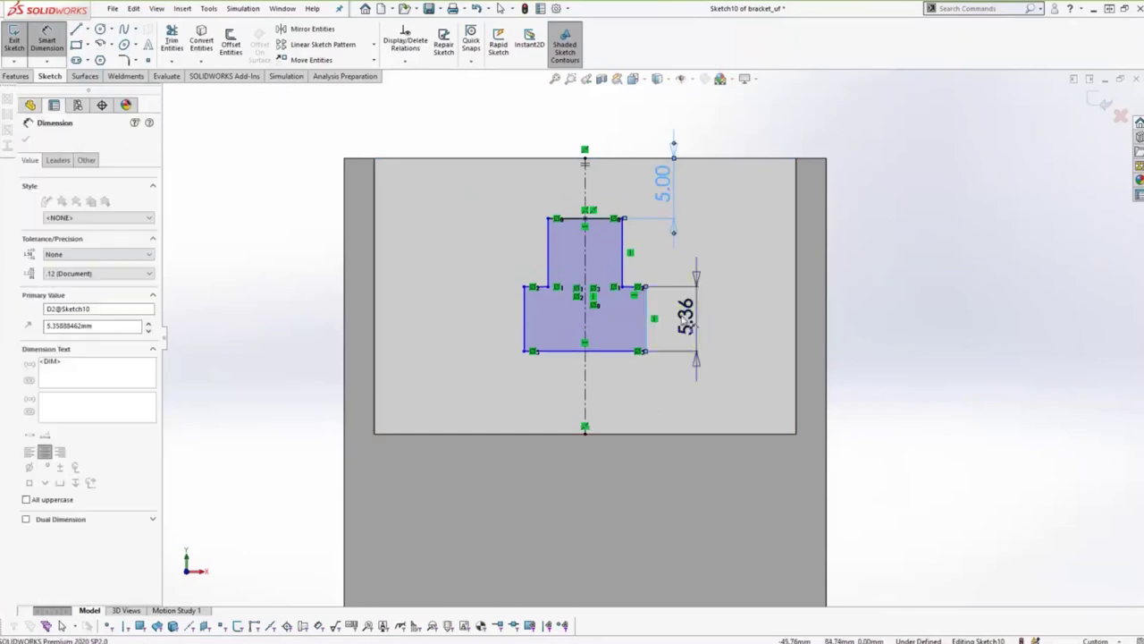
type("5")
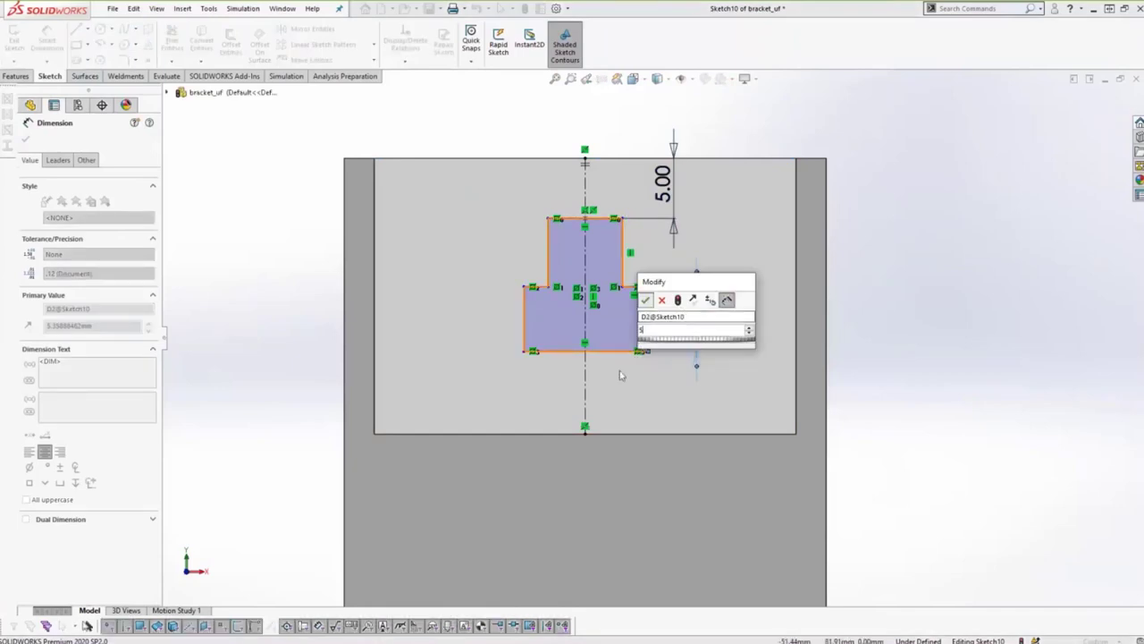
left_click(646, 300)
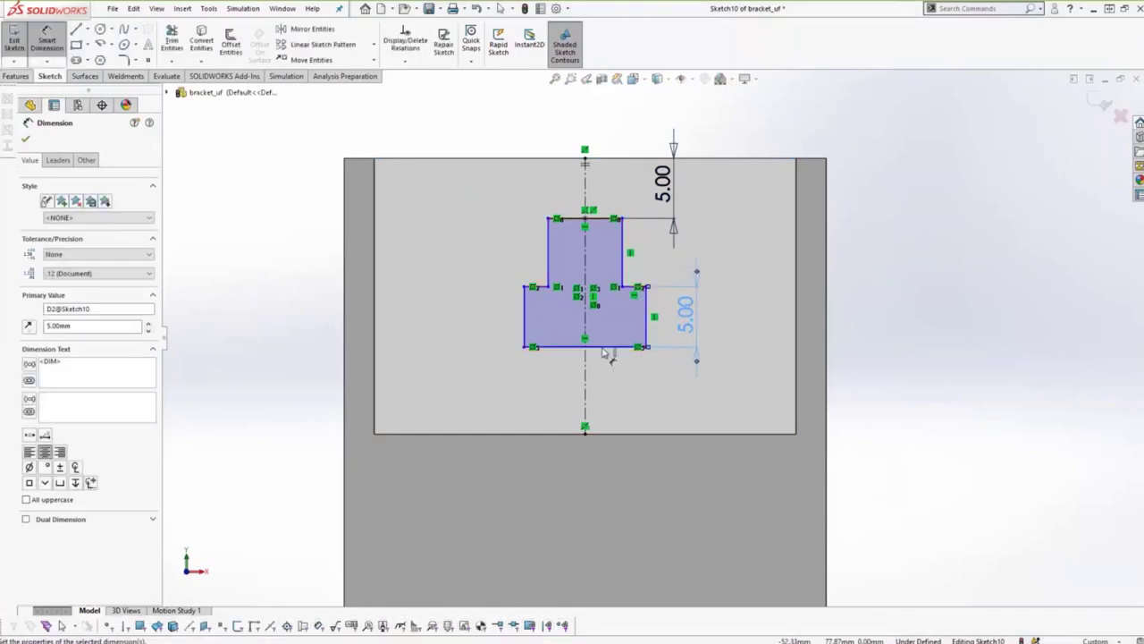
left_click(604, 349)
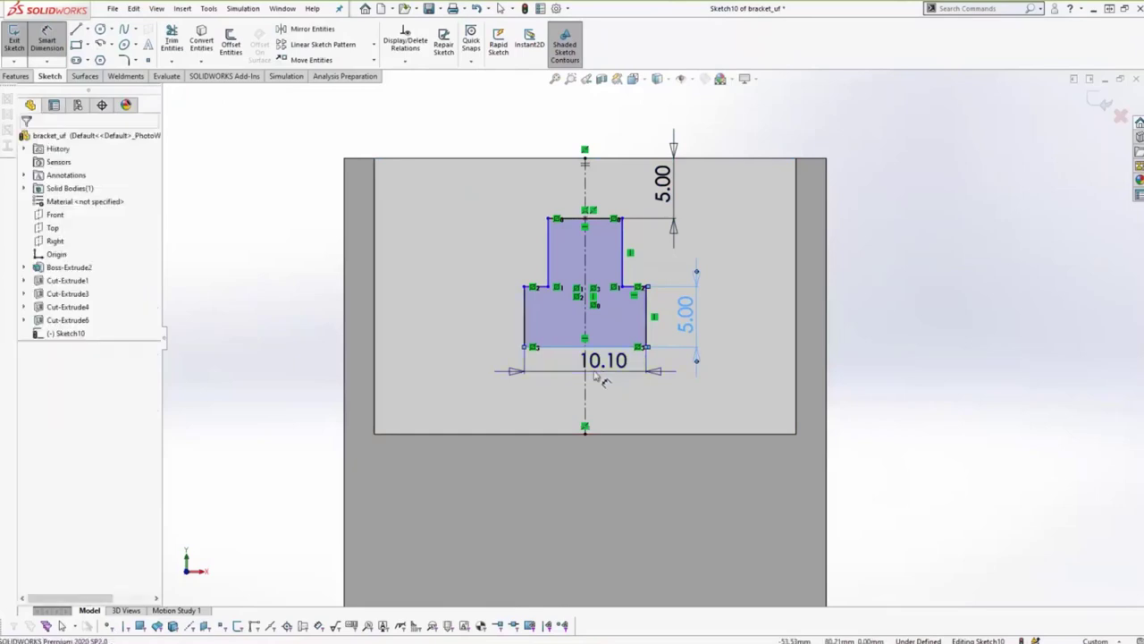
left_click(597, 377)
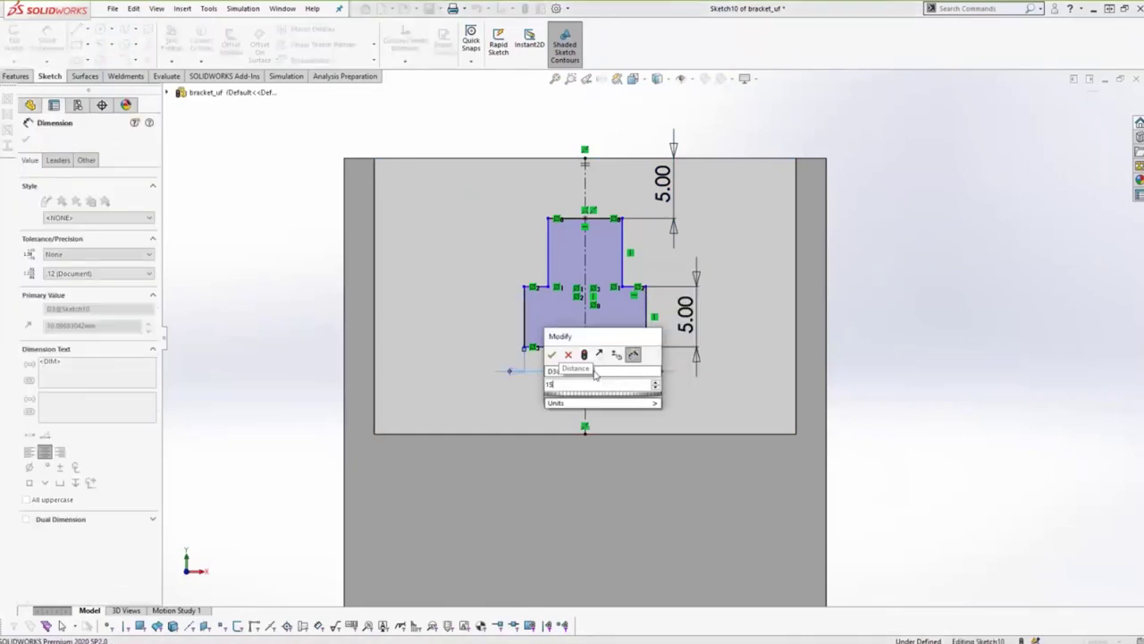
key("Return")
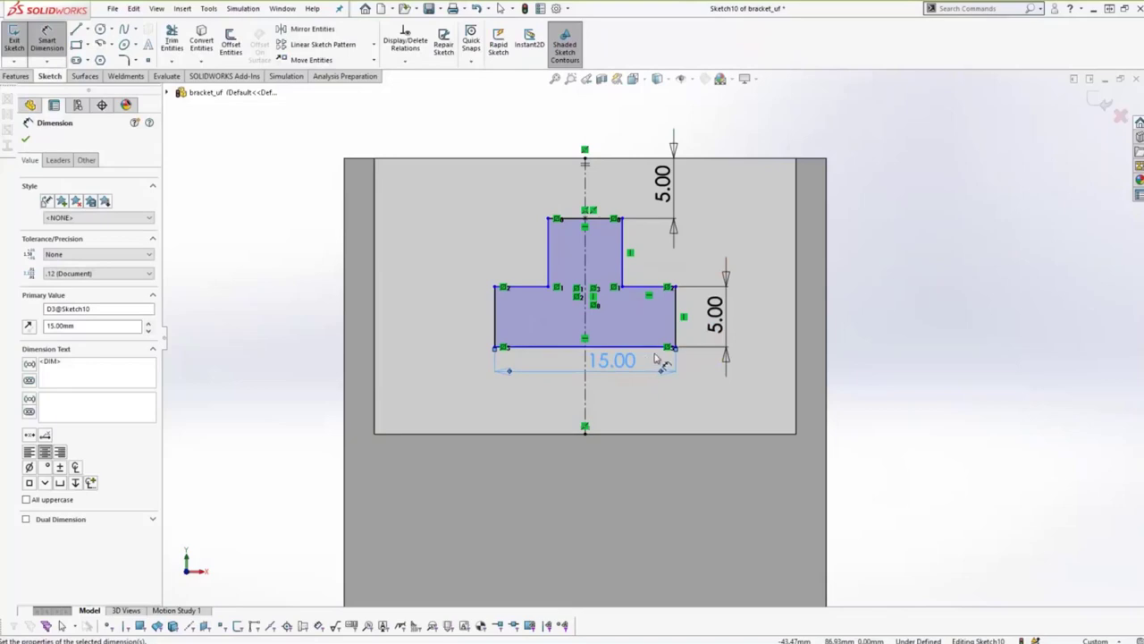
key("Escape")
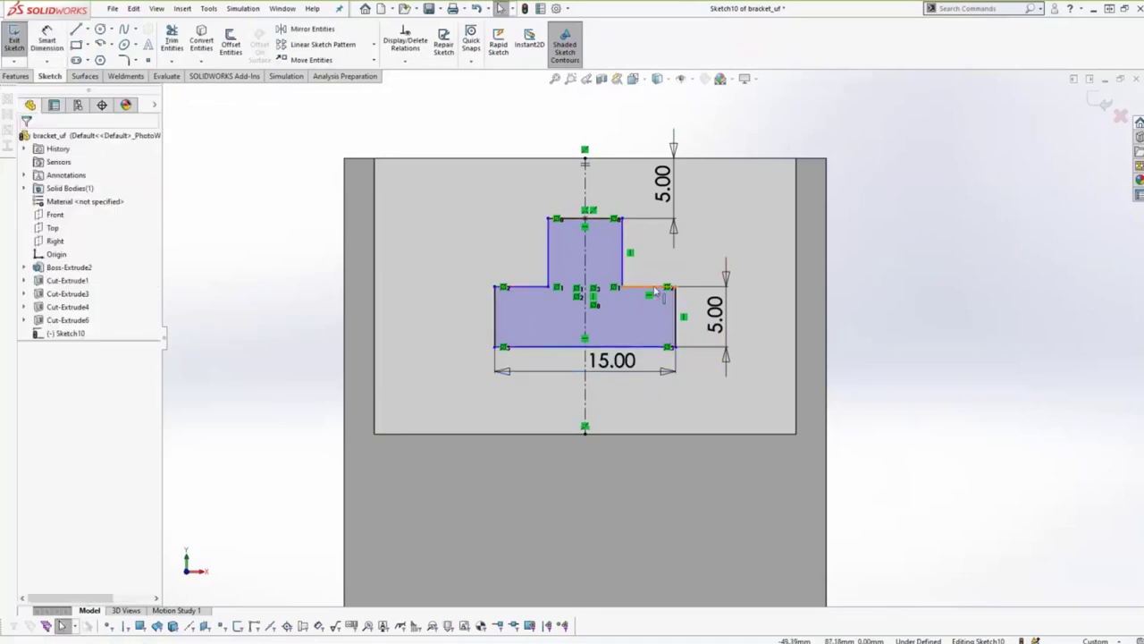
Apply an Equal relation to the profile's right shoulder line, right stem line and top line, and select a shoulder line to check its length.
left_click(622, 259)
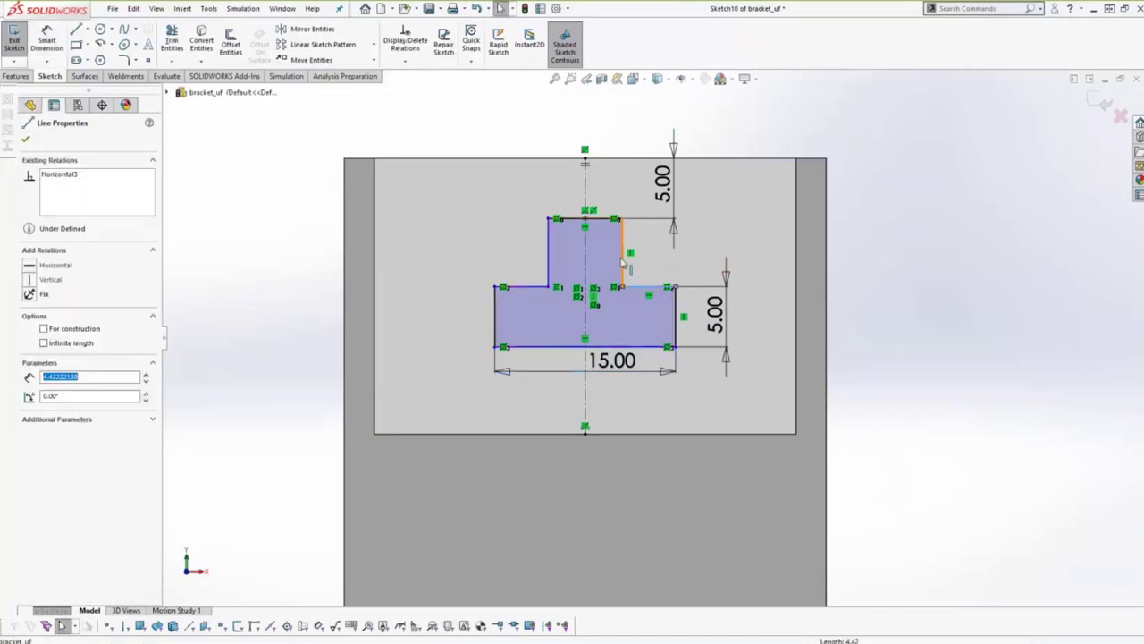
left_click(598, 219, "ctrl")
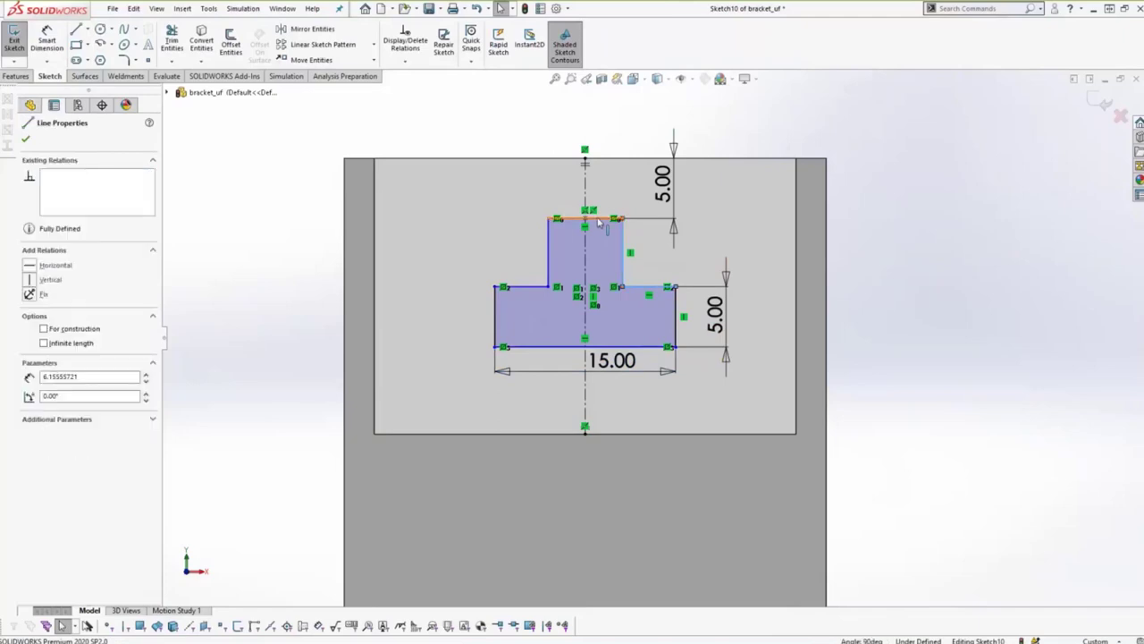
left_click(644, 159, "ctrl")
left_click(704, 168)
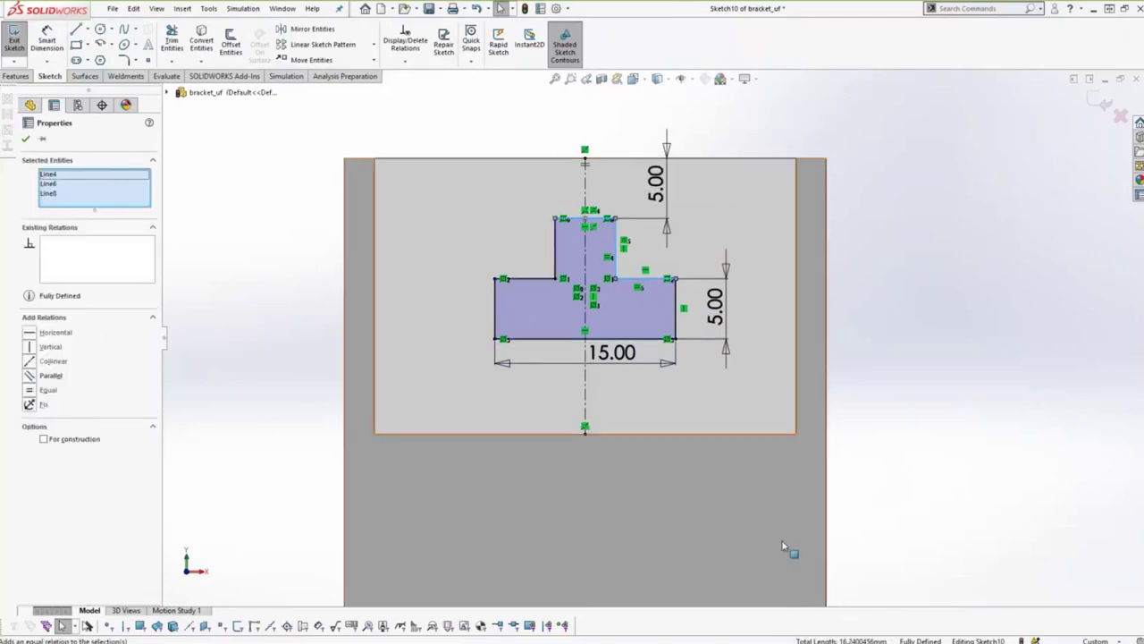
left_click(835, 358)
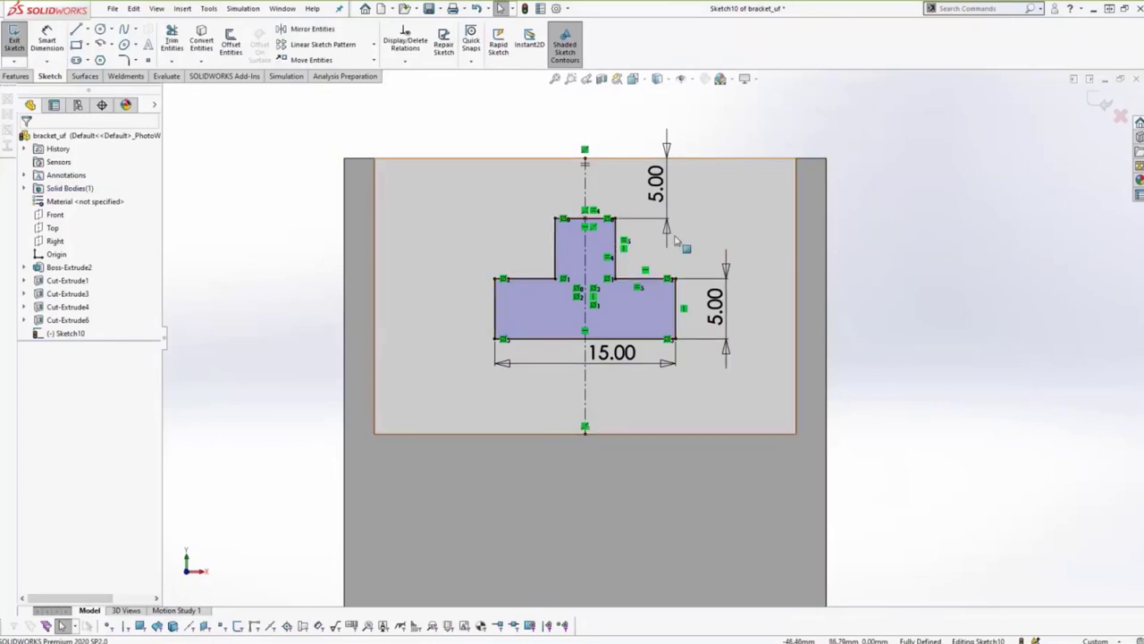
left_click(524, 279)
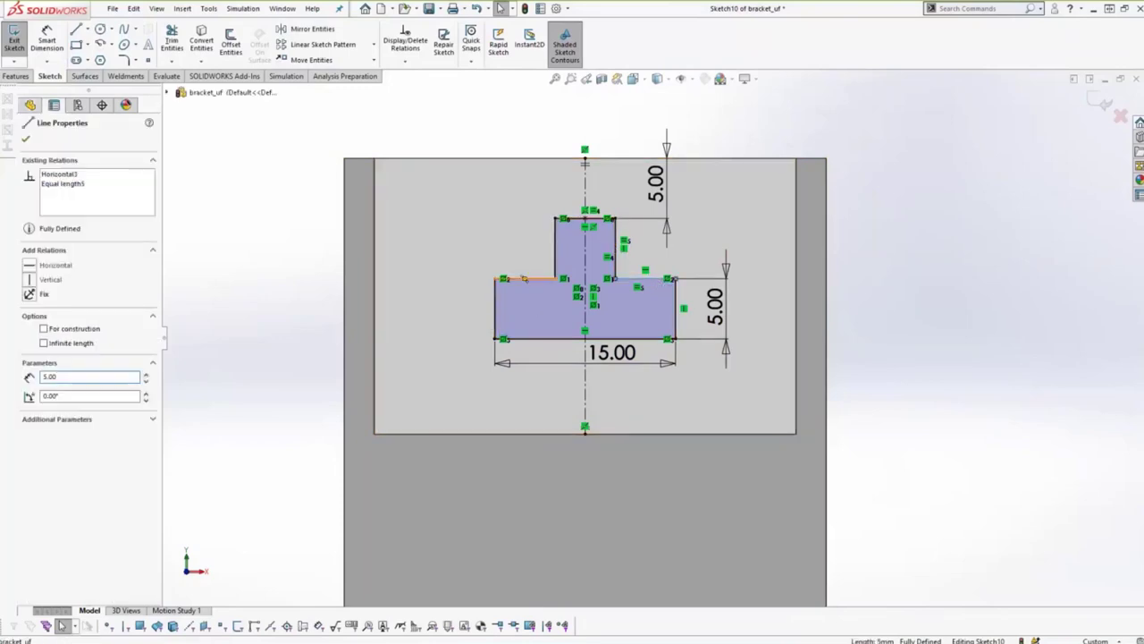
Cut the T-shaped profile through the whole bracket with an Extruded Cut set to Through All.
key("Escape")
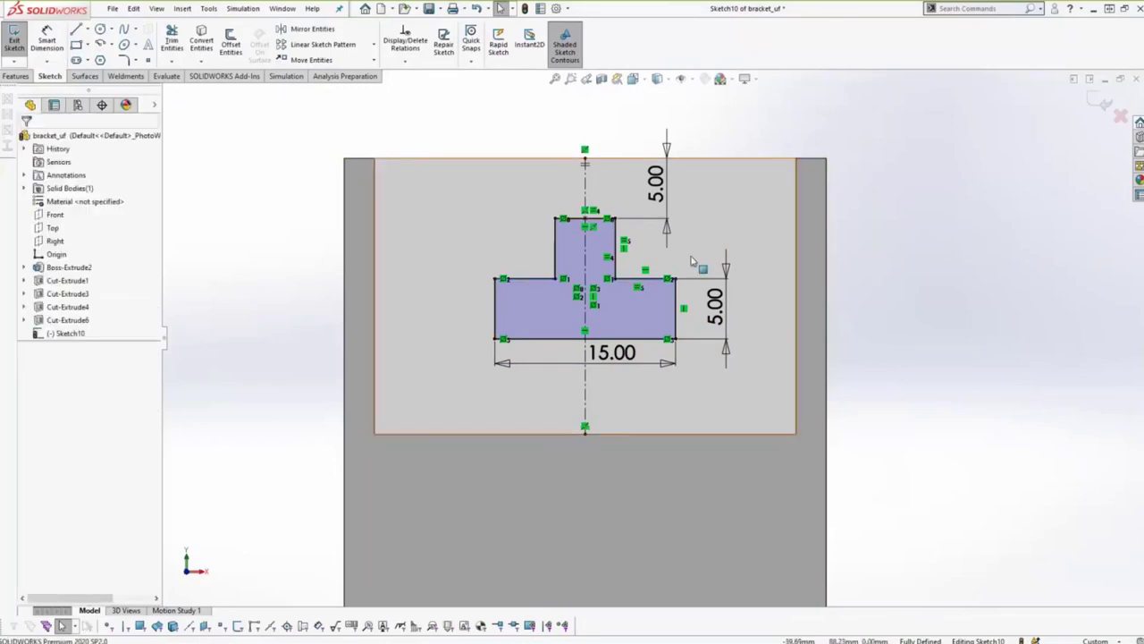
left_click(16, 76)
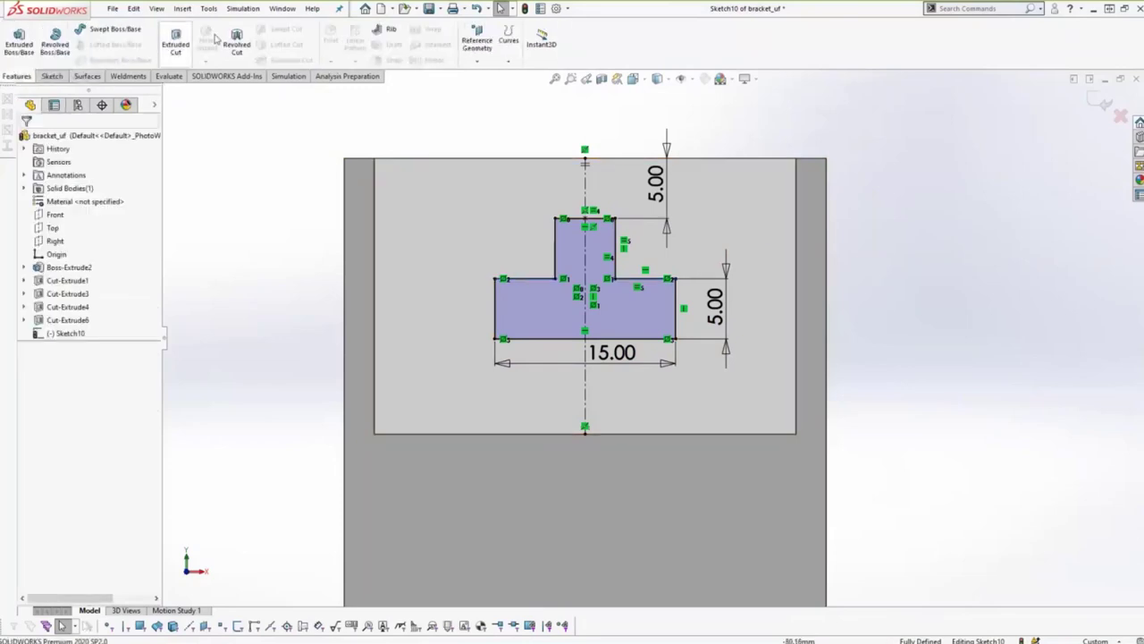
left_click(175, 43)
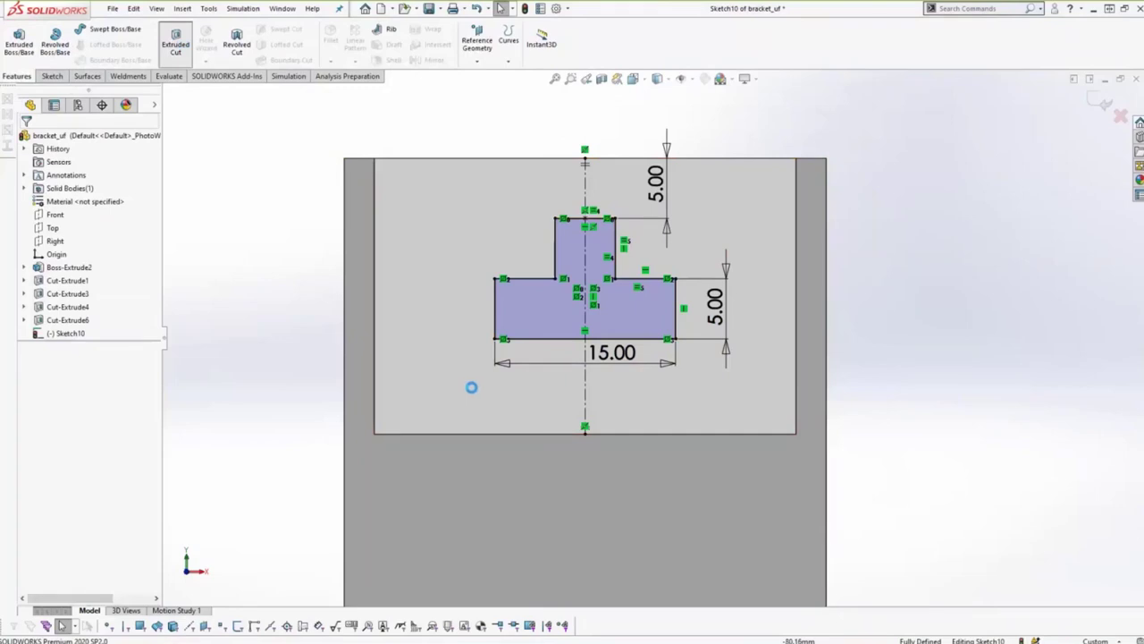
left_click(59, 211)
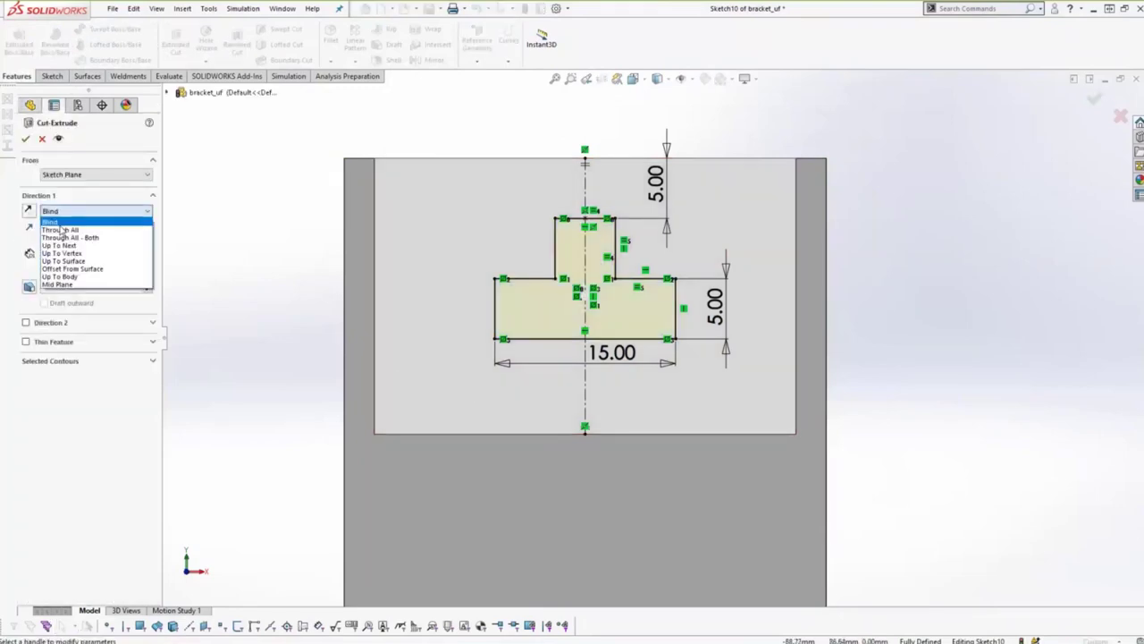
left_click(55, 228)
left_click(25, 141)
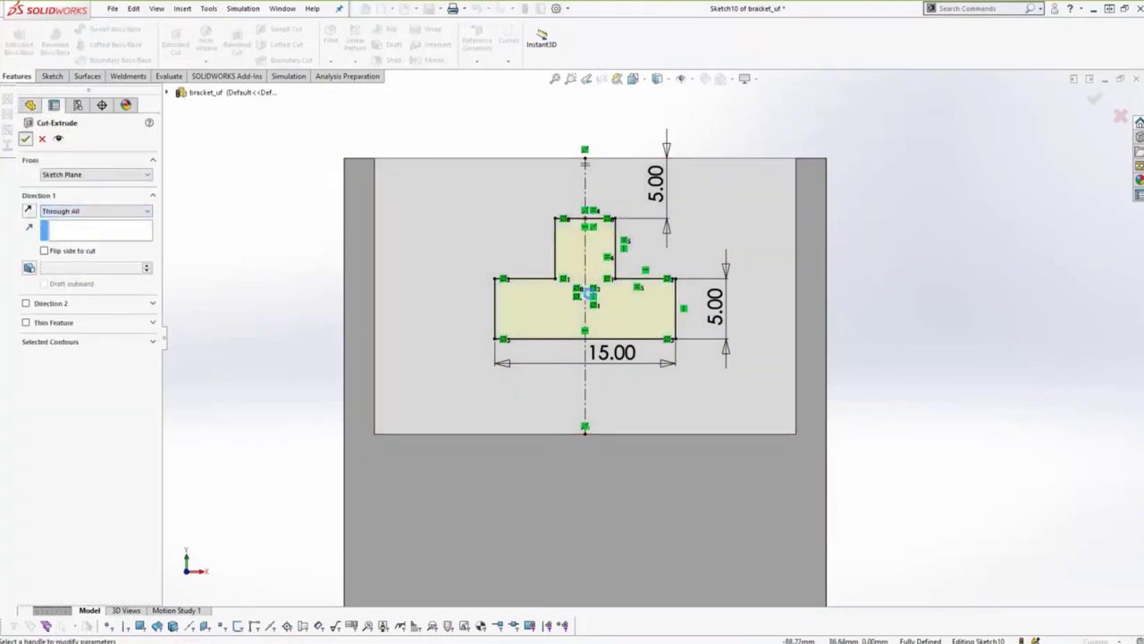
key("z")
key("z")
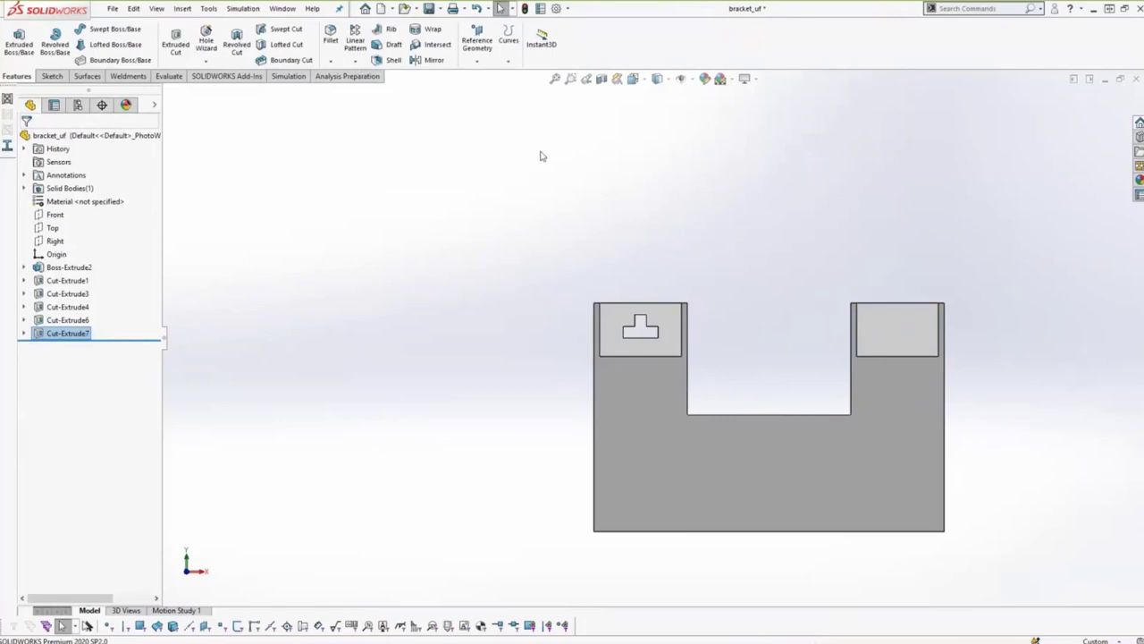
Mirror the T-shaped cut feature about the Right plane onto the bracket's other arm.
left_click(355, 63)
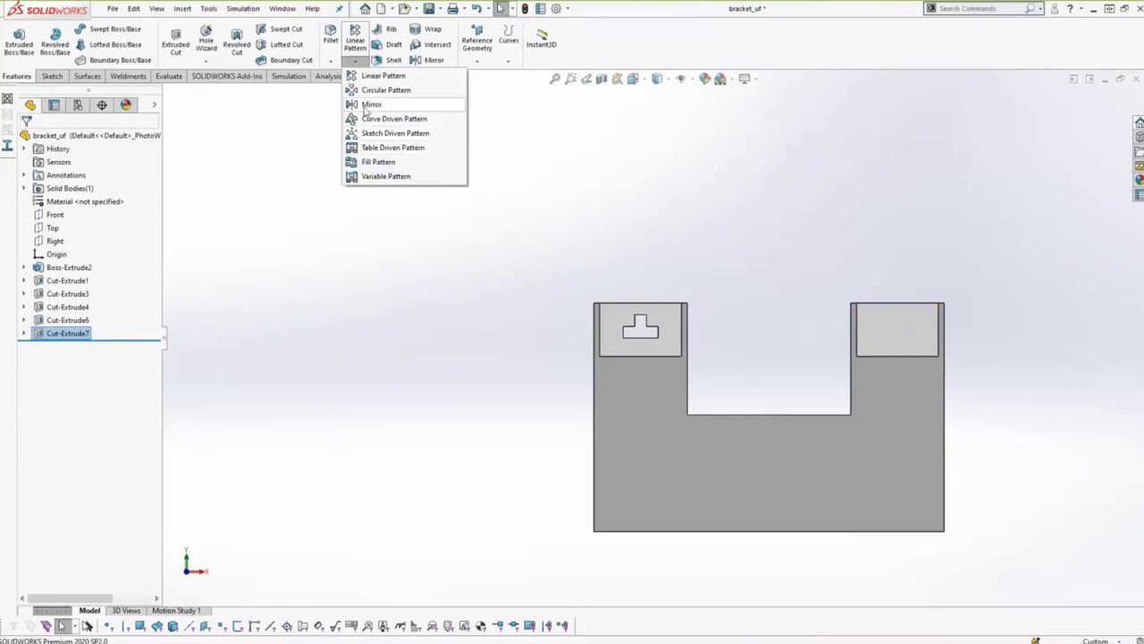
left_click(616, 123)
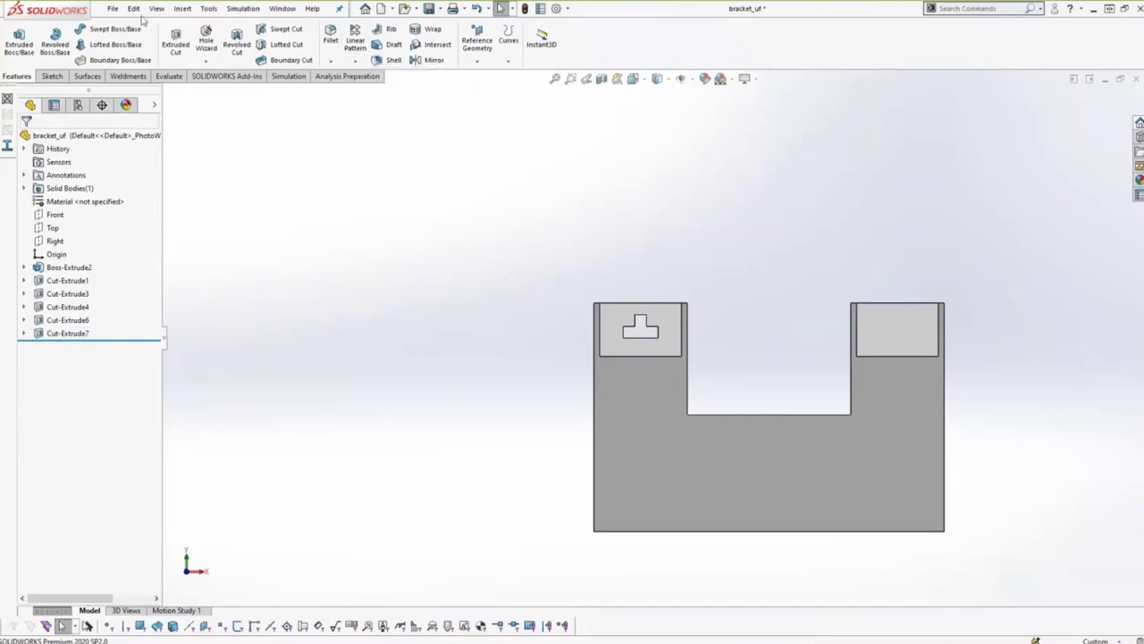
left_click(355, 61)
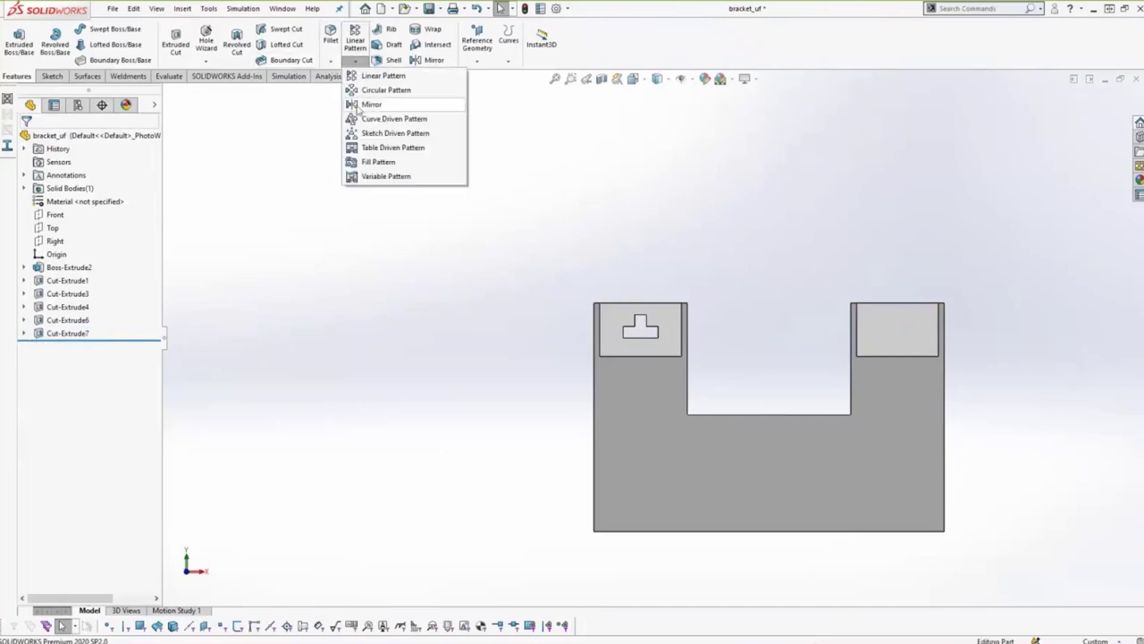
left_click(361, 106)
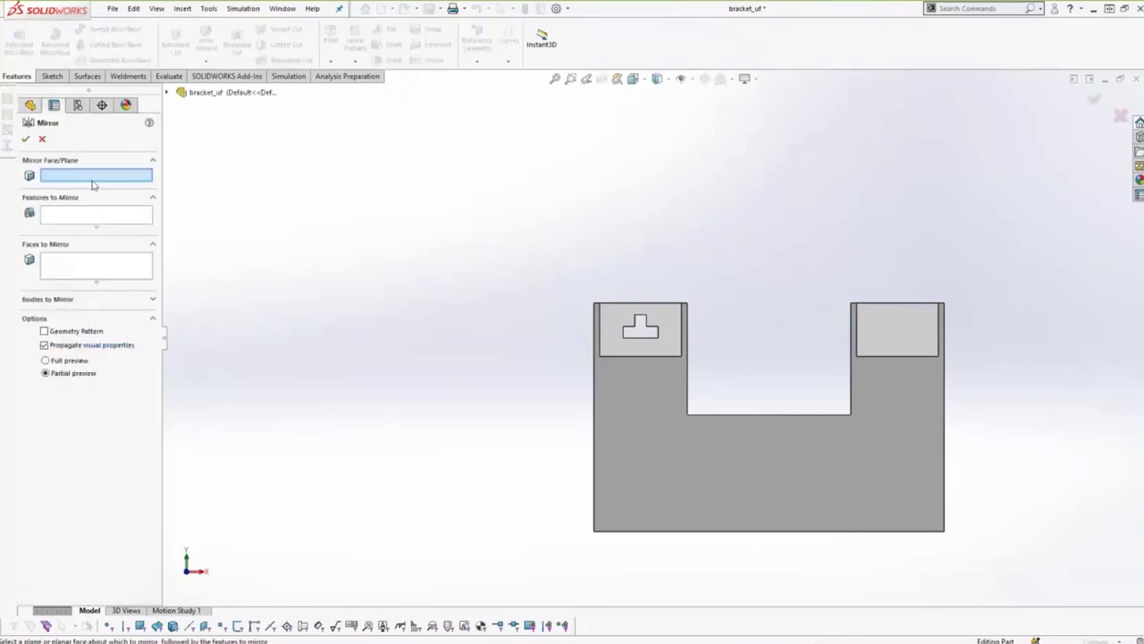
left_click(167, 93)
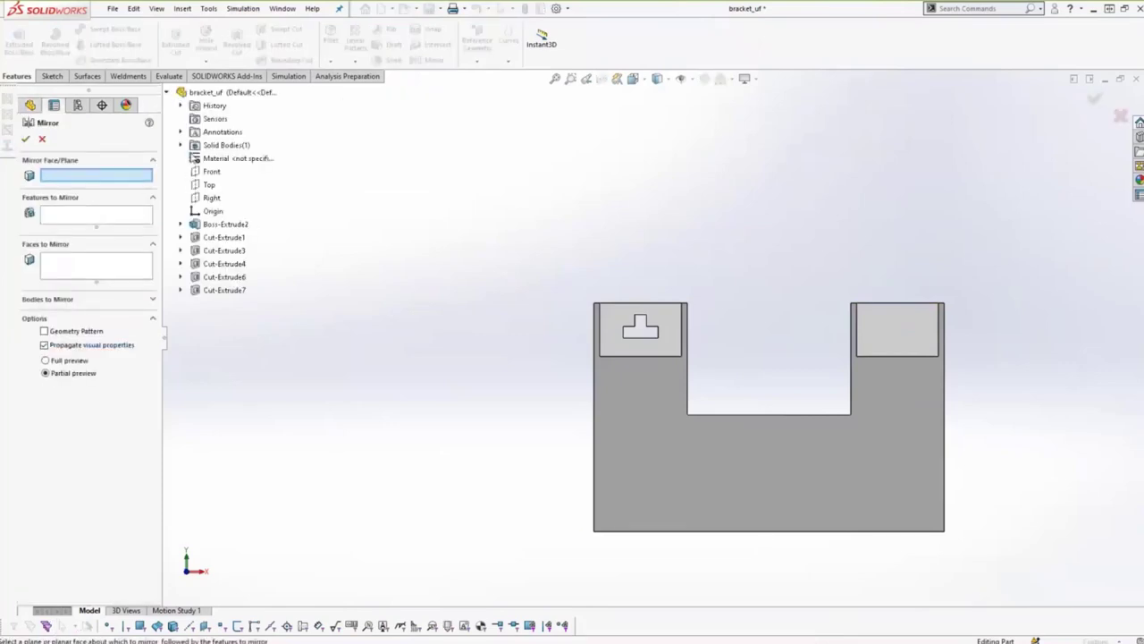
left_click(209, 197)
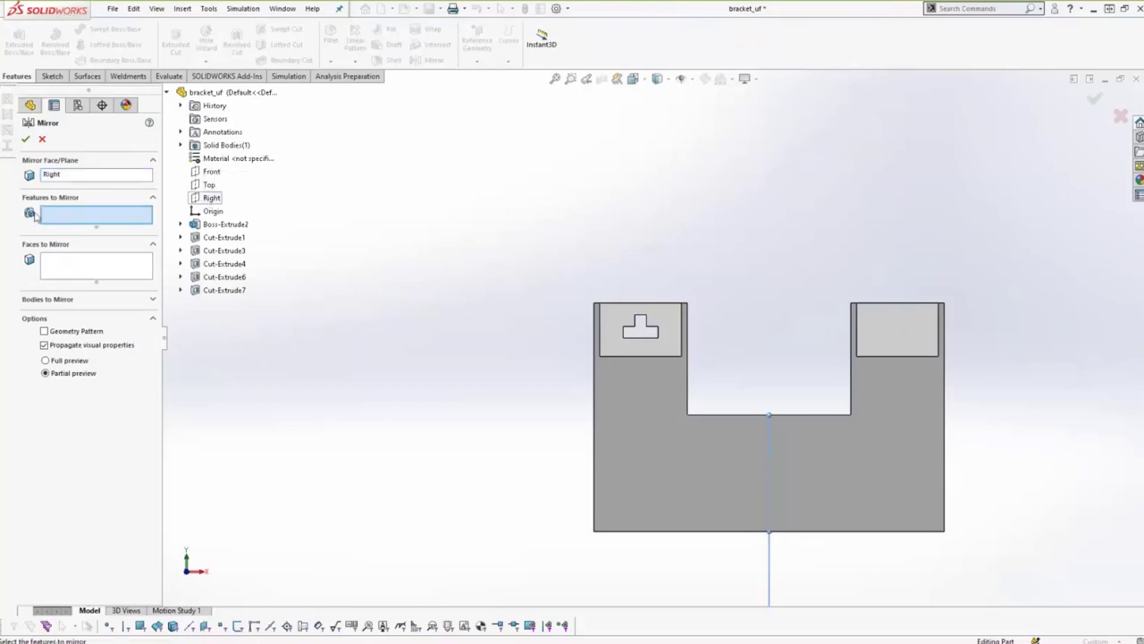
left_click(224, 291)
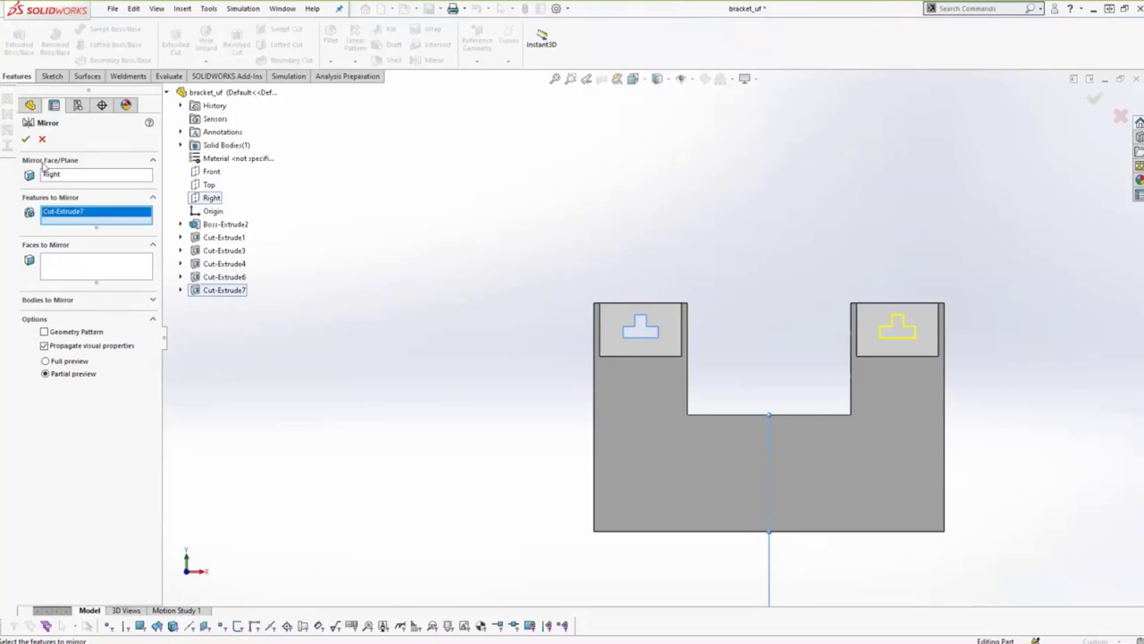
left_click(26, 140)
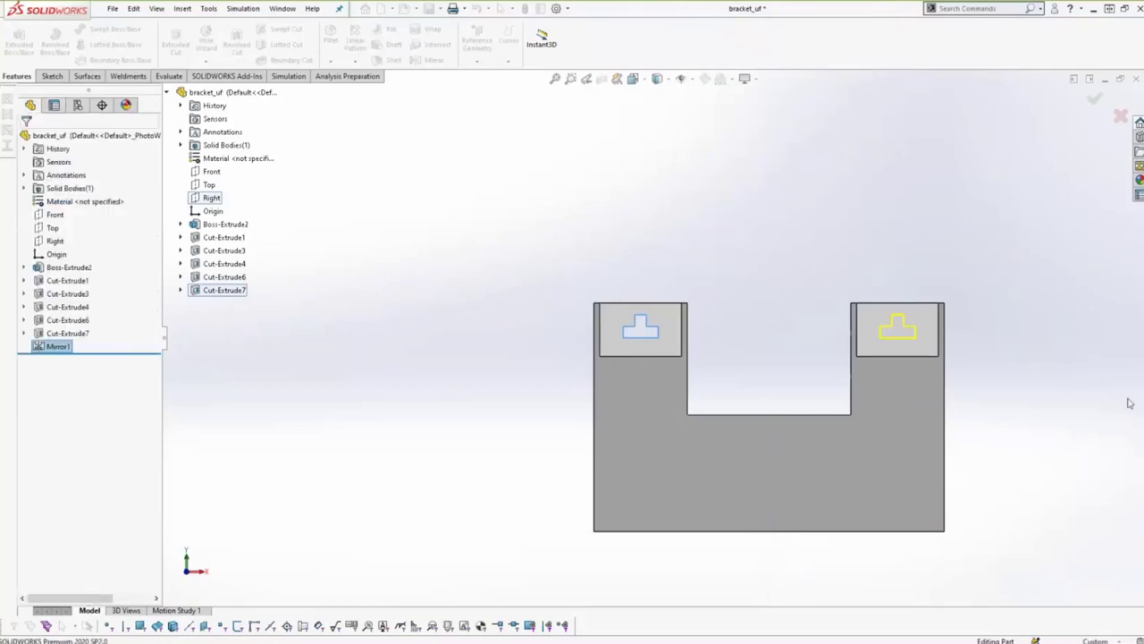
Delete the mirror feature of the T-shaped cut.
right_click(59, 346)
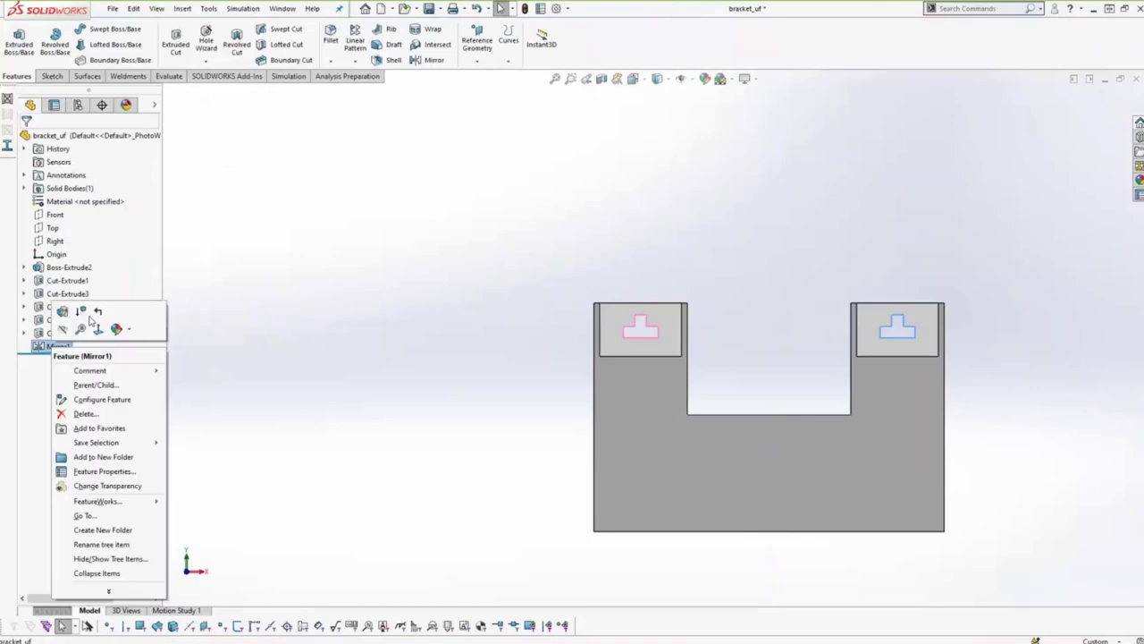
left_click(85, 413)
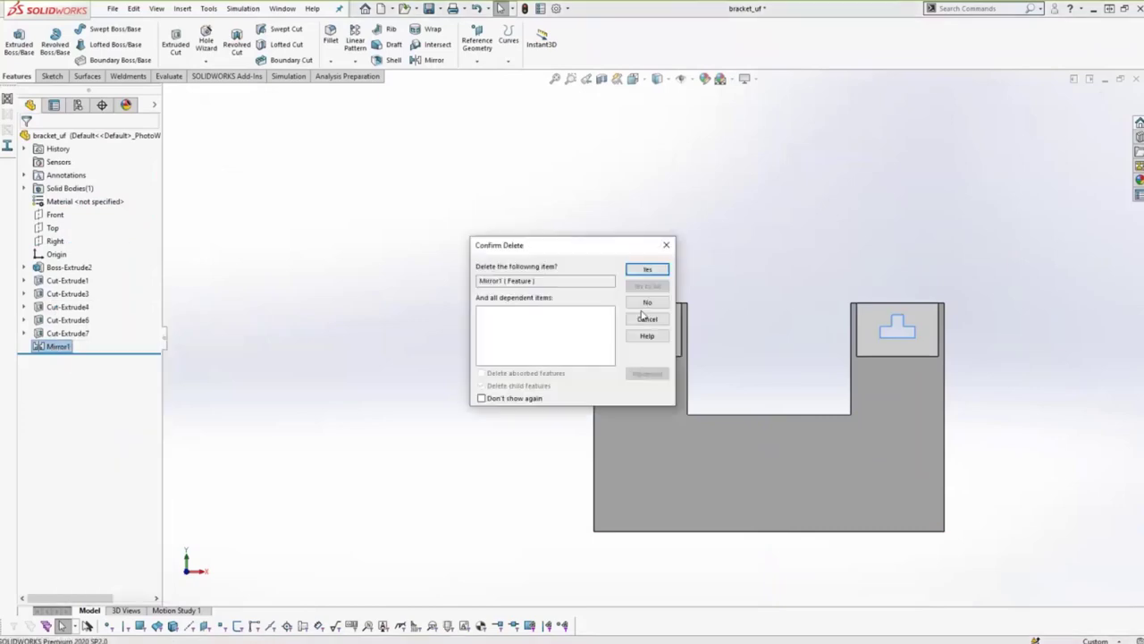
left_click(648, 270)
Start a new Mirror feature using the Right plane as the mirror plane.
left_click(355, 61)
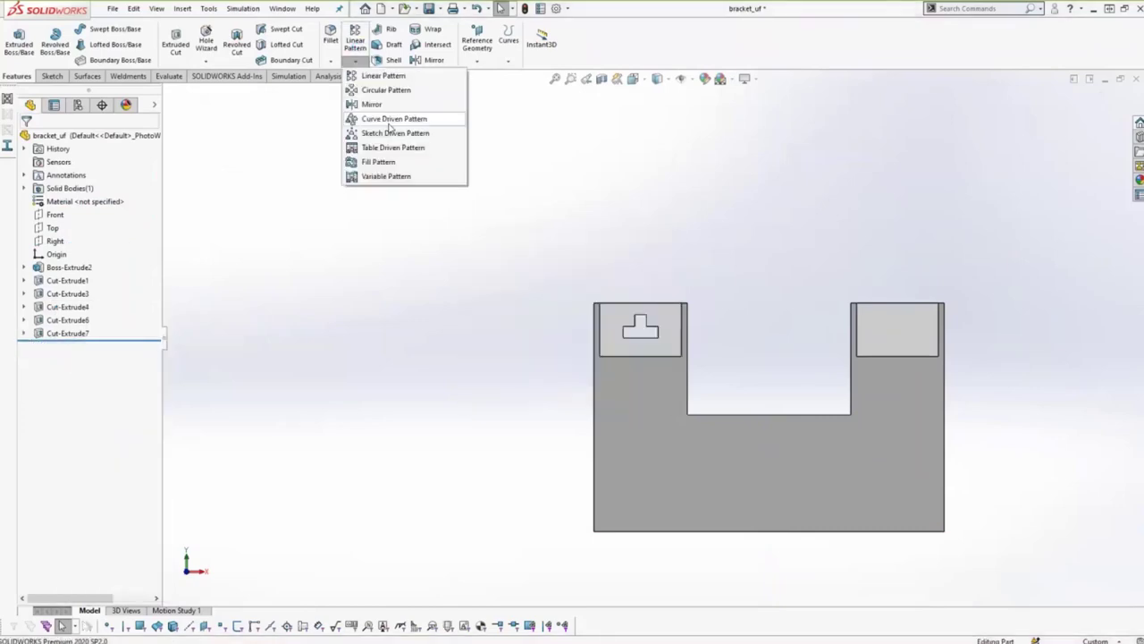
left_click(372, 104)
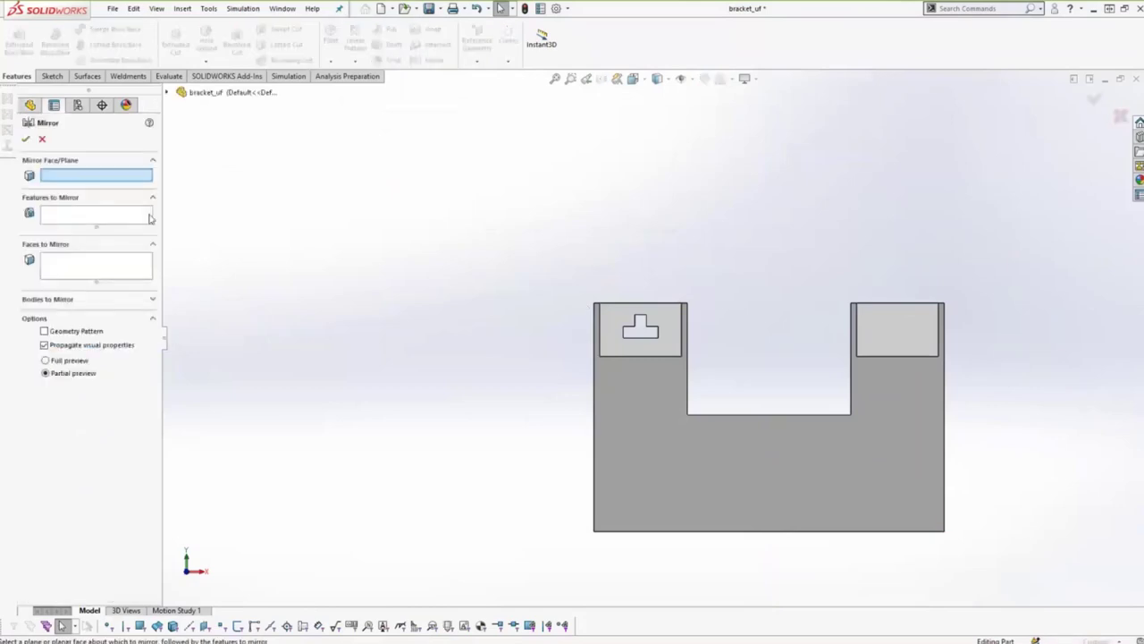
left_click(192, 93)
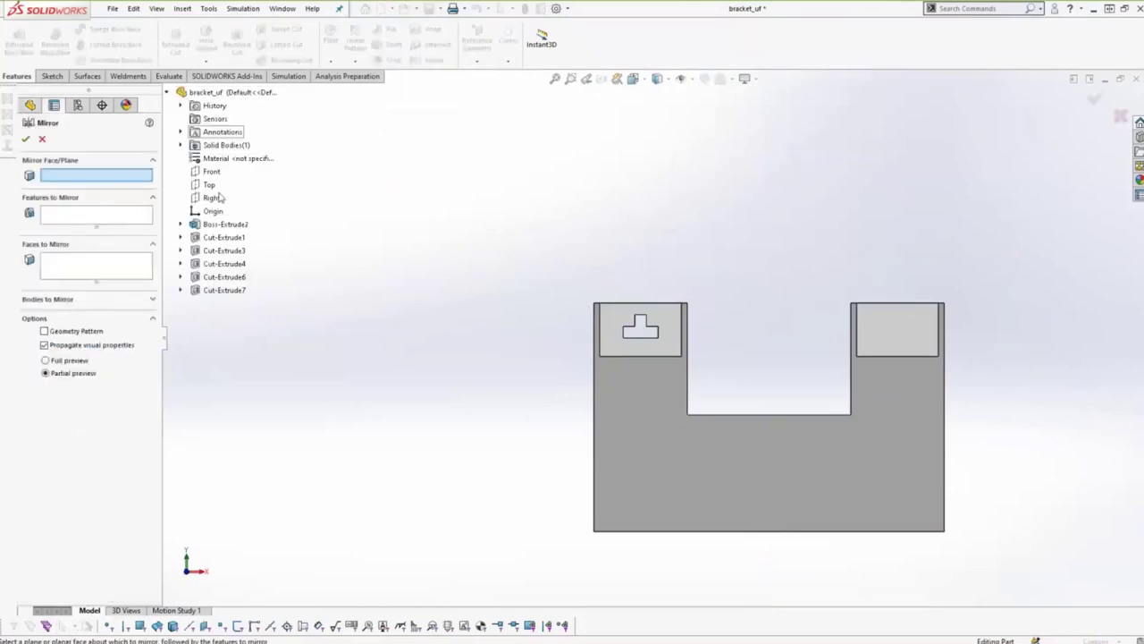
left_click(211, 198)
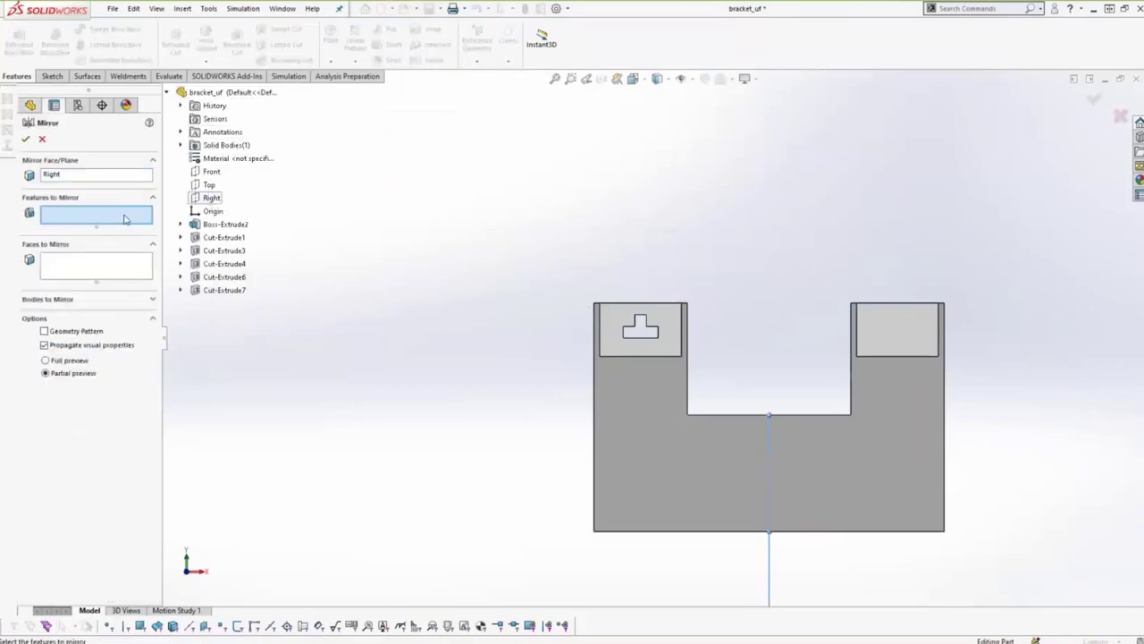
Try mirroring the recess face around the T-shaped cut as a face to mirror, and clear that selection.
left_click(110, 273)
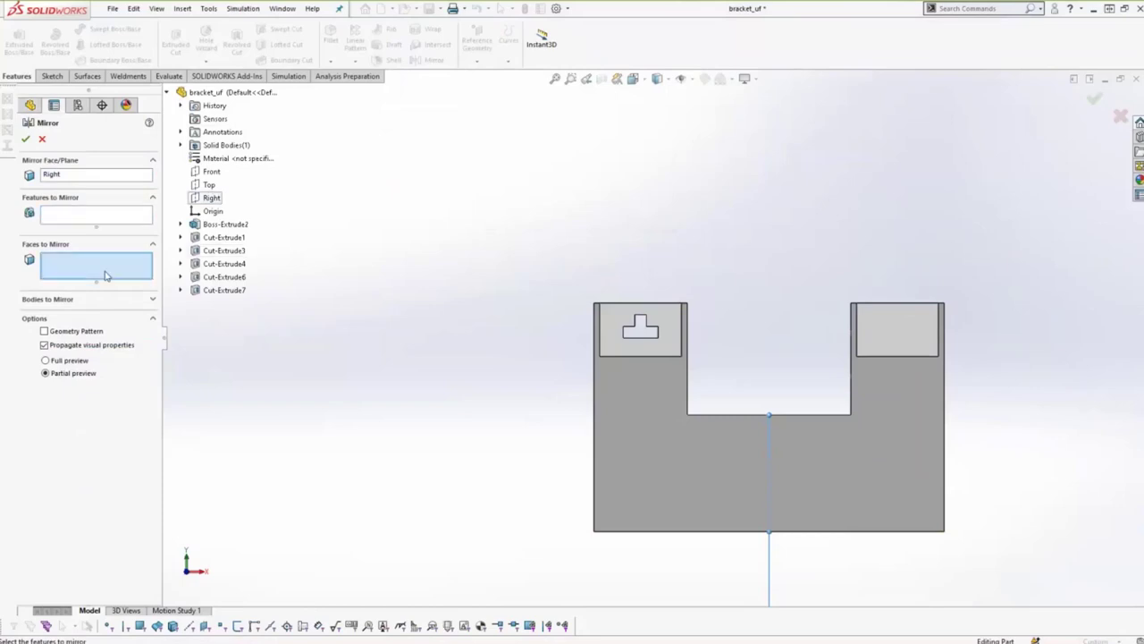
left_click(629, 324)
middle_click_drag(951, 335, 938, 388)
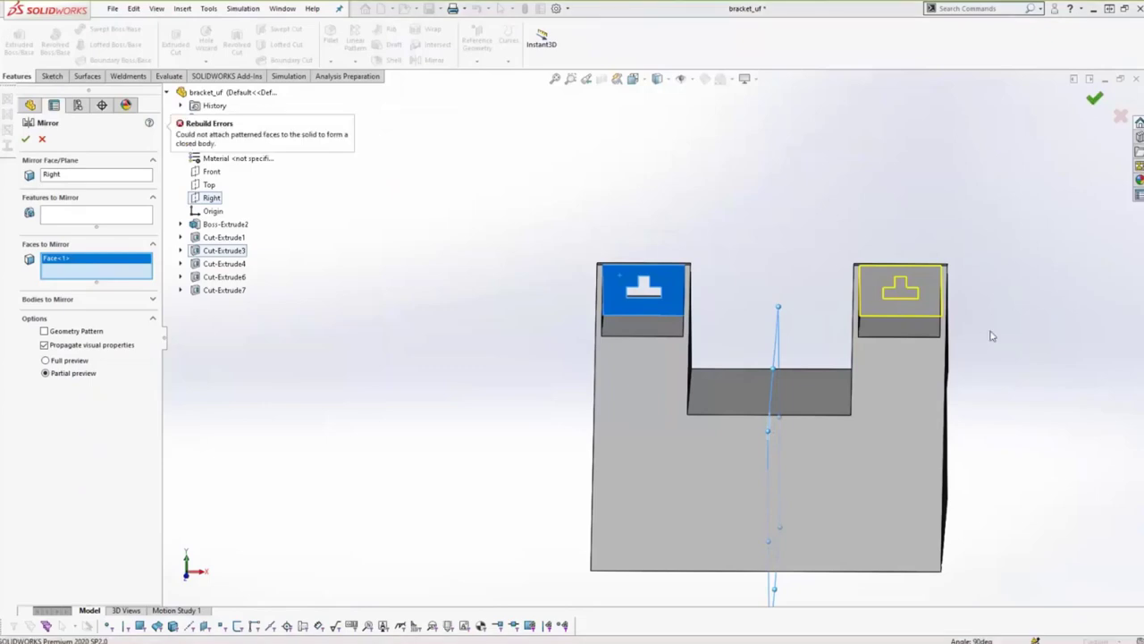
right_click(114, 263)
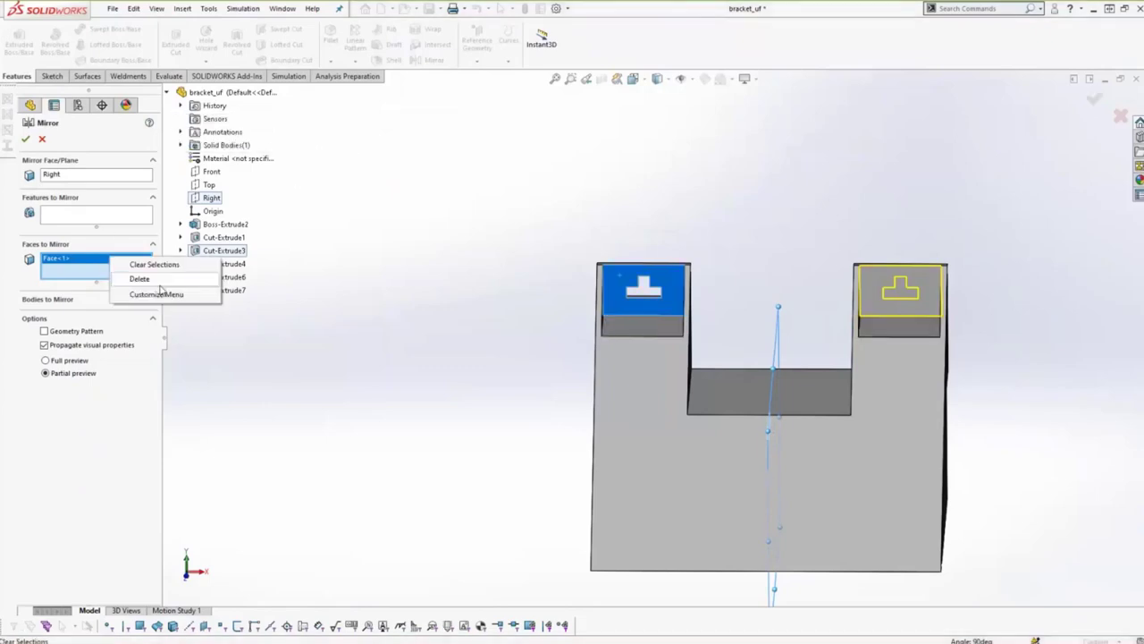
left_click(152, 260)
Set the T-shaped cut, Cut-Extrude7, as the feature to mirror and complete the mirror about the Right plane.
left_click(96, 215)
left_click(929, 440)
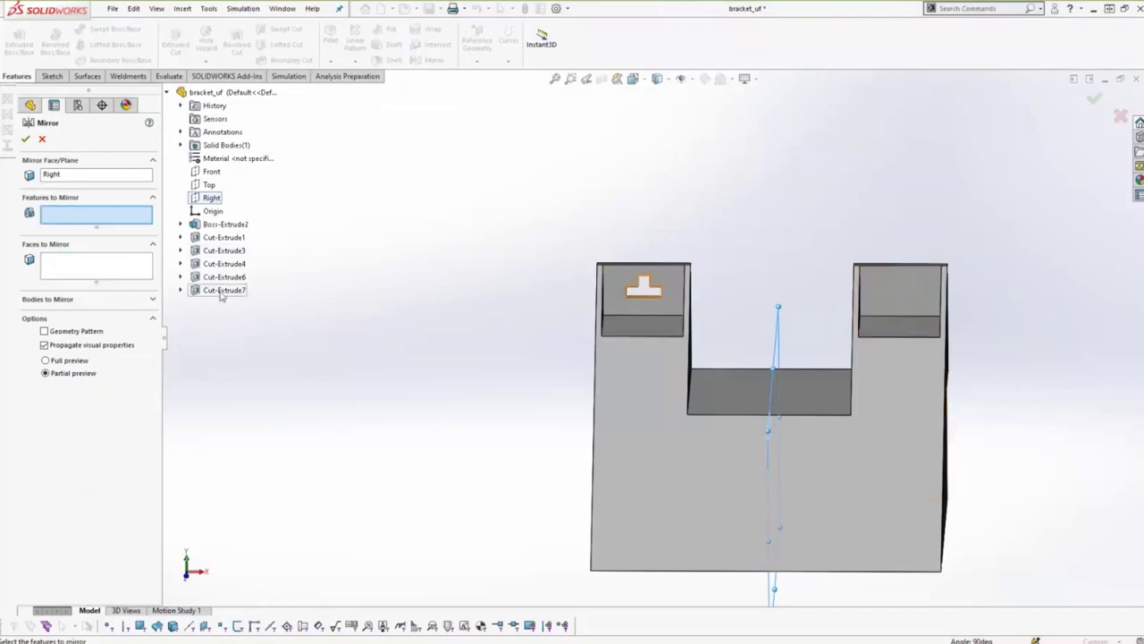
middle_click_drag(930, 440, 824, 342)
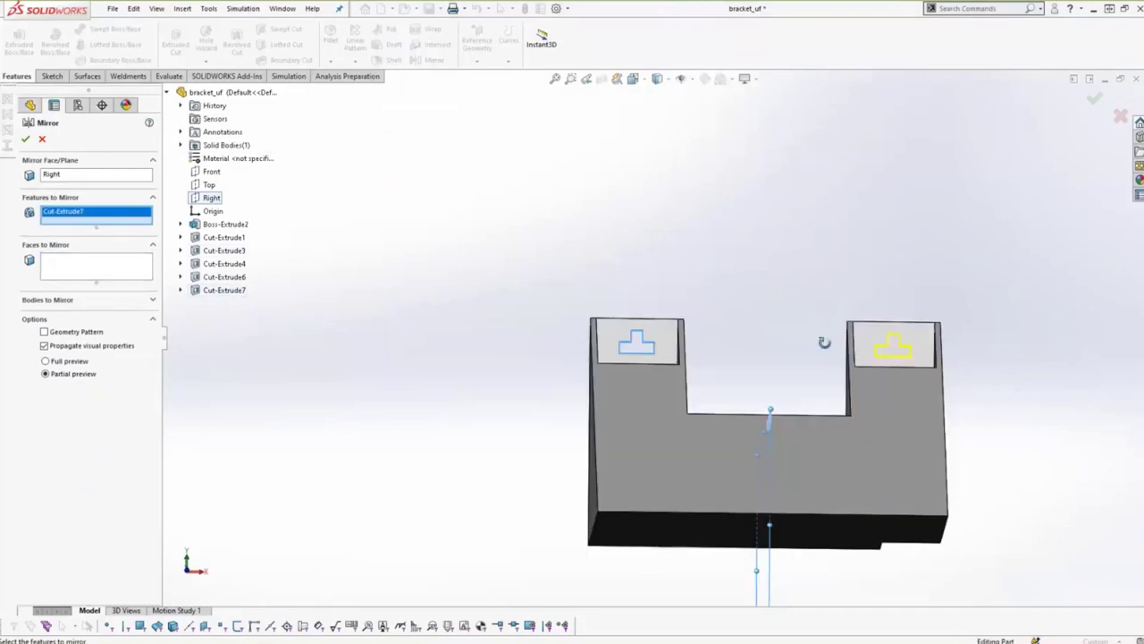
left_click(154, 302)
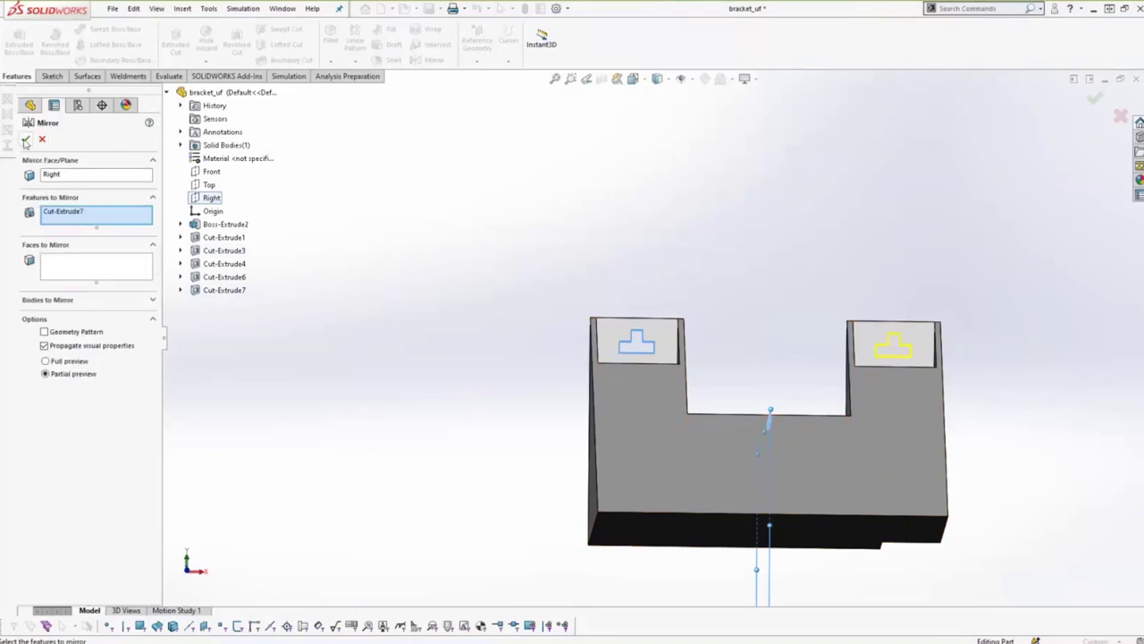
left_click(25, 141)
Search the commands for "mirr" and try to create an opposite-hand part with Mirror Part about the Front plane.
middle_click_drag(745, 324, 730, 374)
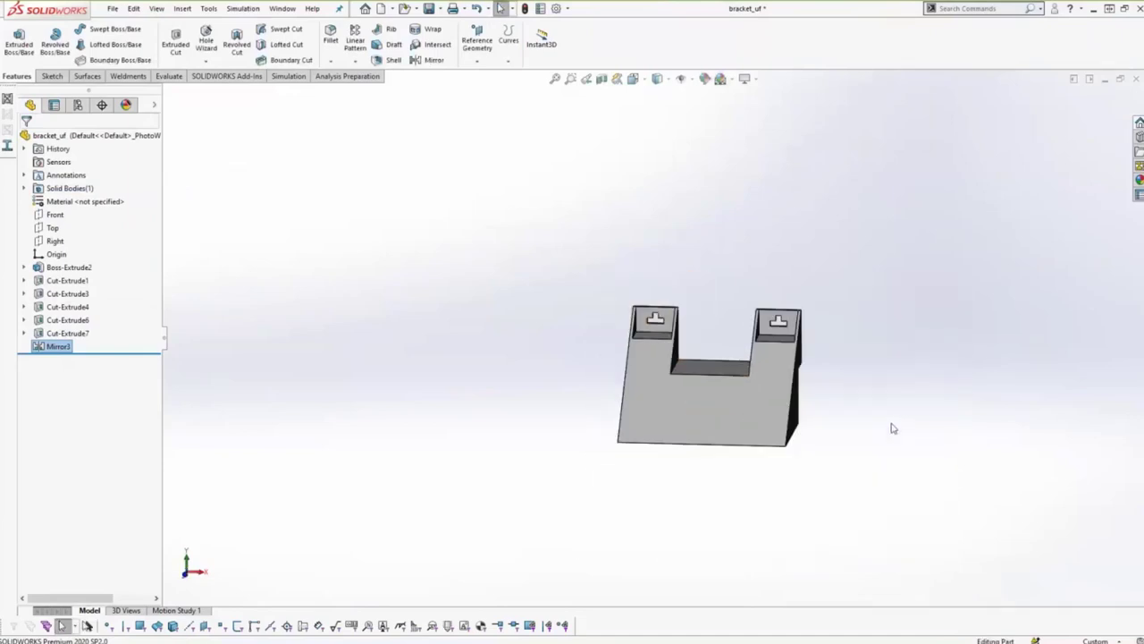
middle_click_drag(891, 426, 848, 403)
scroll(855, 391, "down", 5)
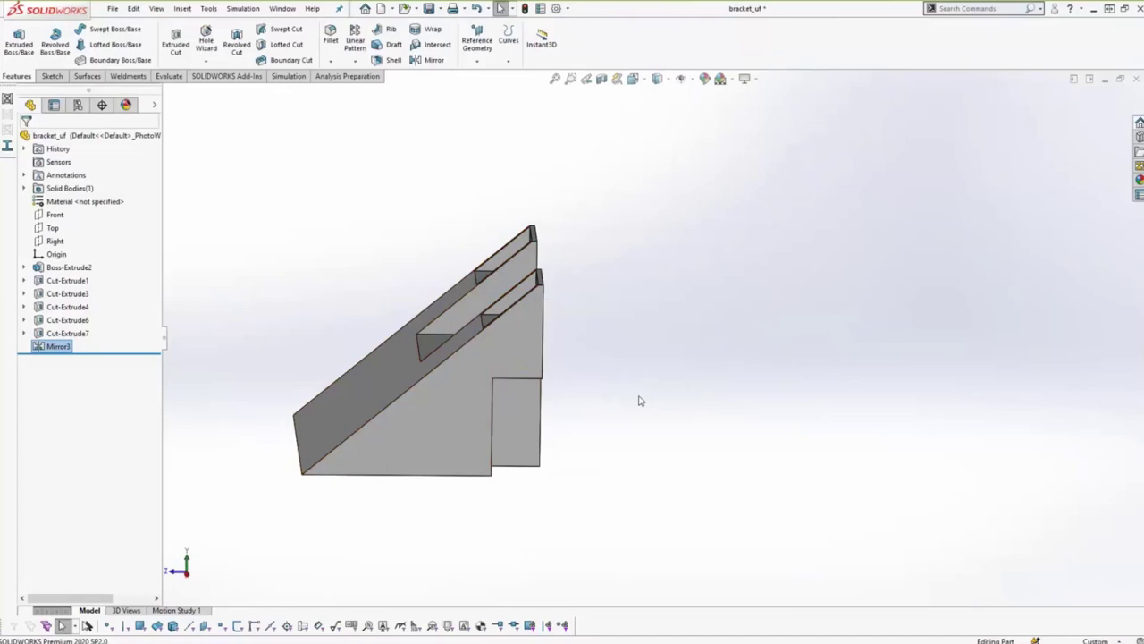
left_click(545, 379)
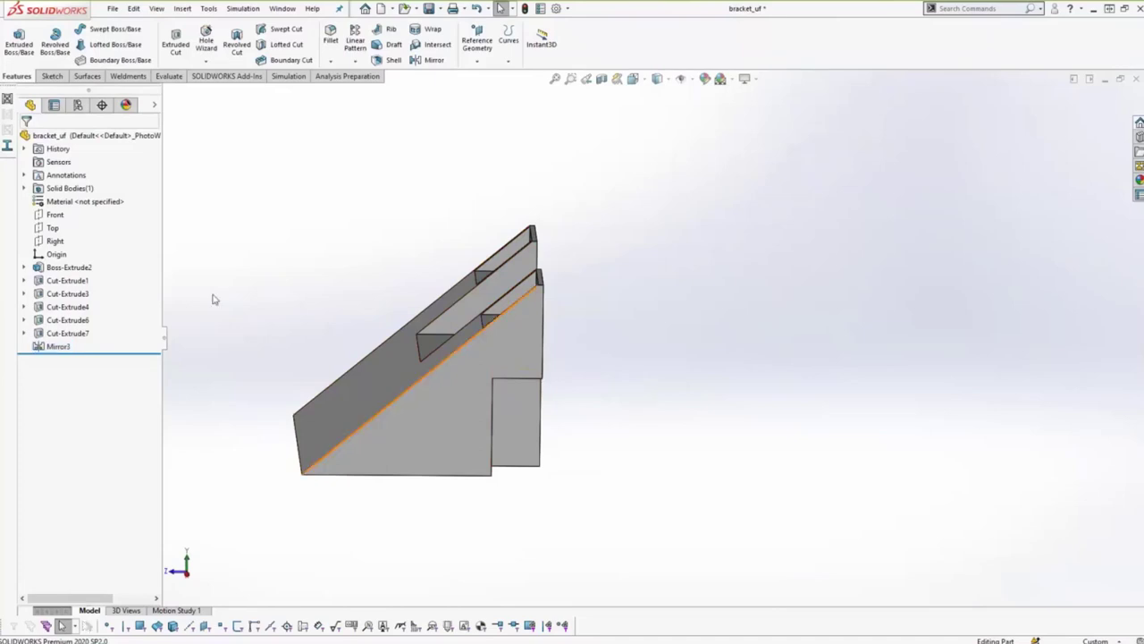
left_click(55, 215)
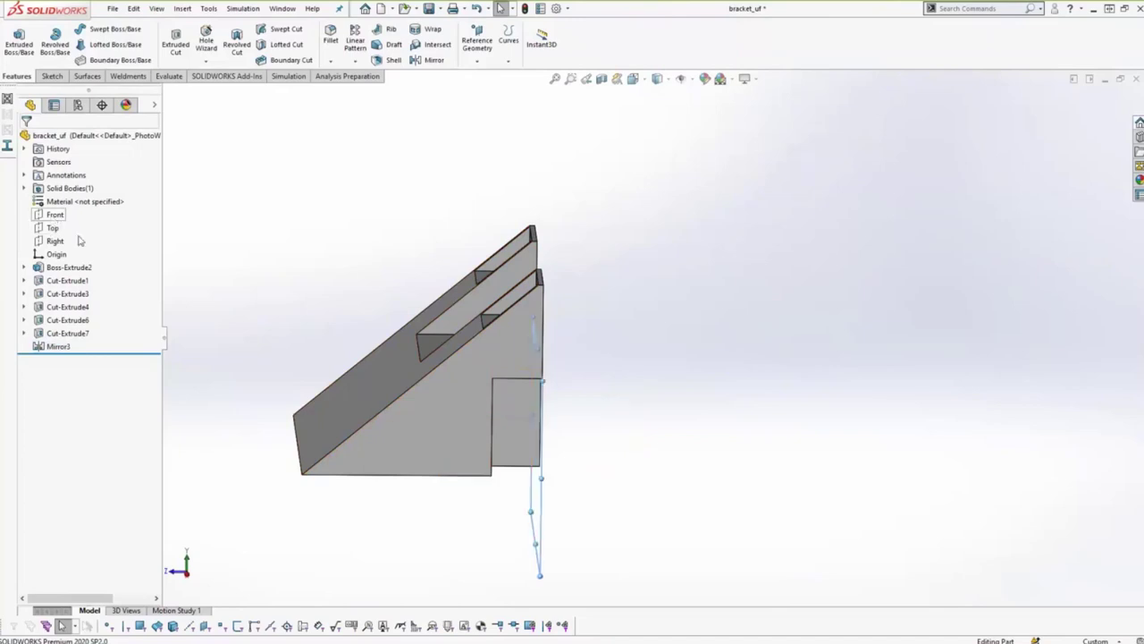
mouse_move(578, 445)
middle_mouse_down()
mouse_move(543, 436)
mouse_move(545, 447)
mouse_move(572, 438)
mouse_move(558, 441)
middle_mouse_up()
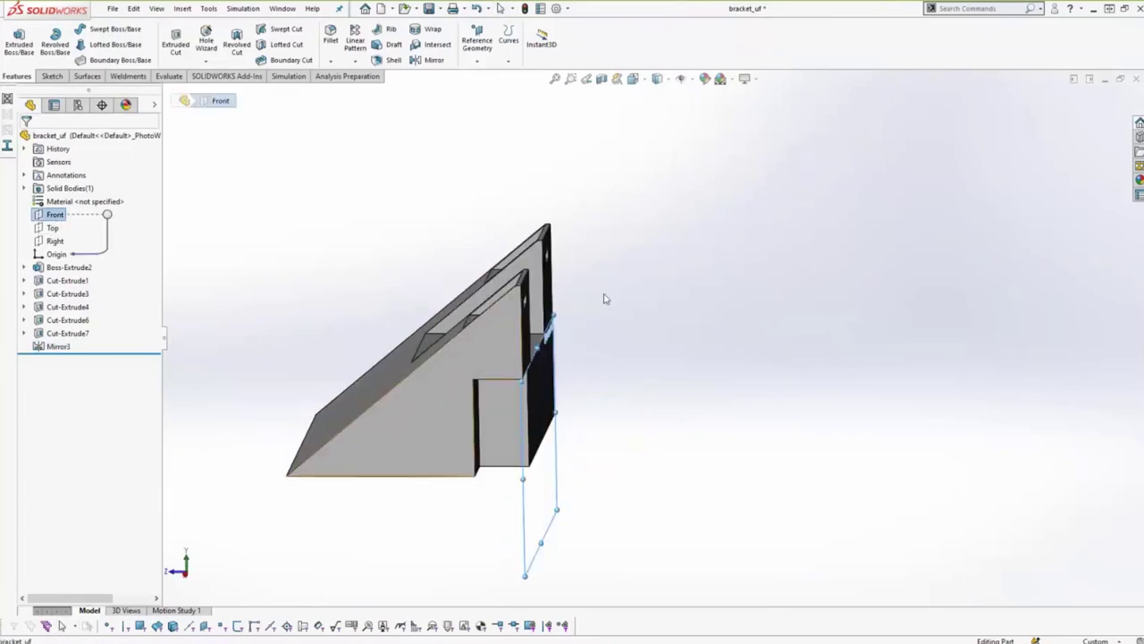
left_click(975, 11)
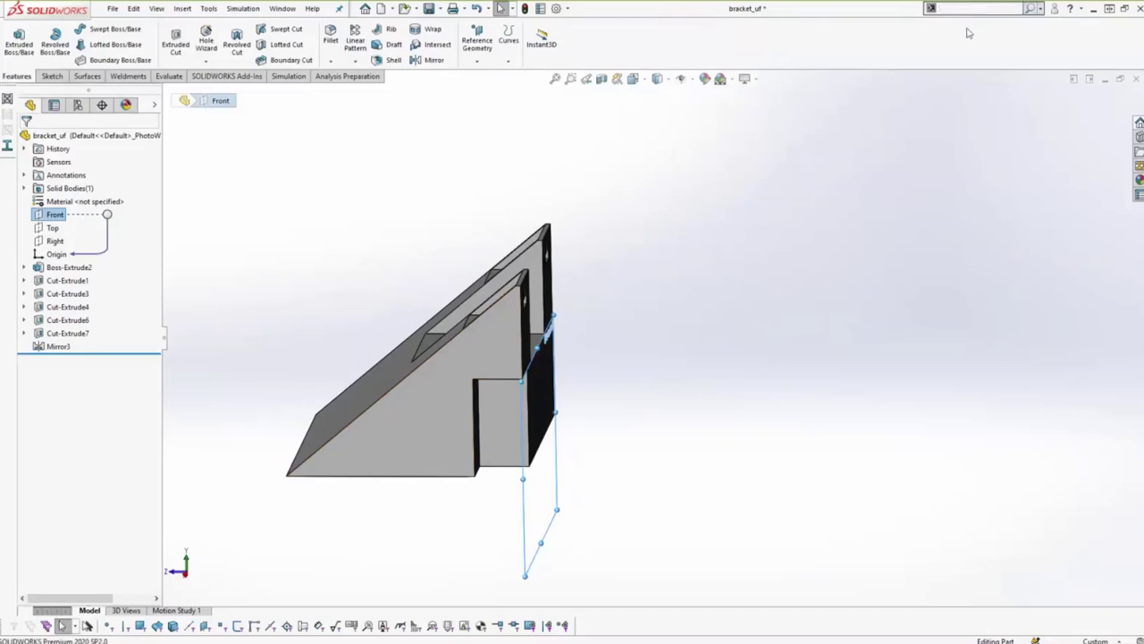
type("mirr")
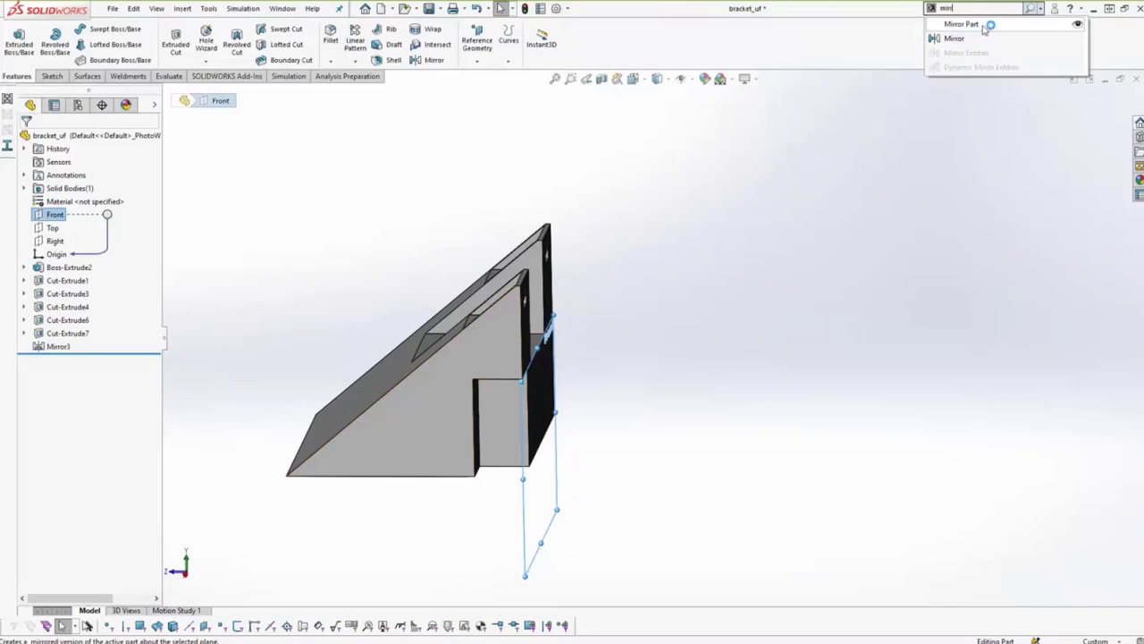
left_click(1079, 25)
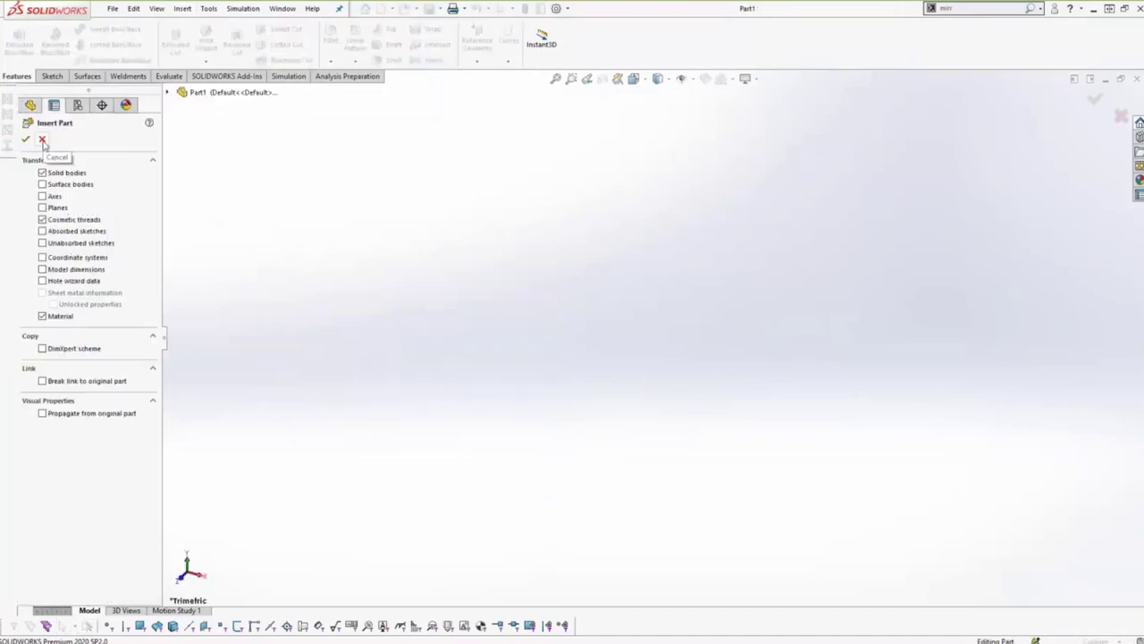
left_click(42, 140)
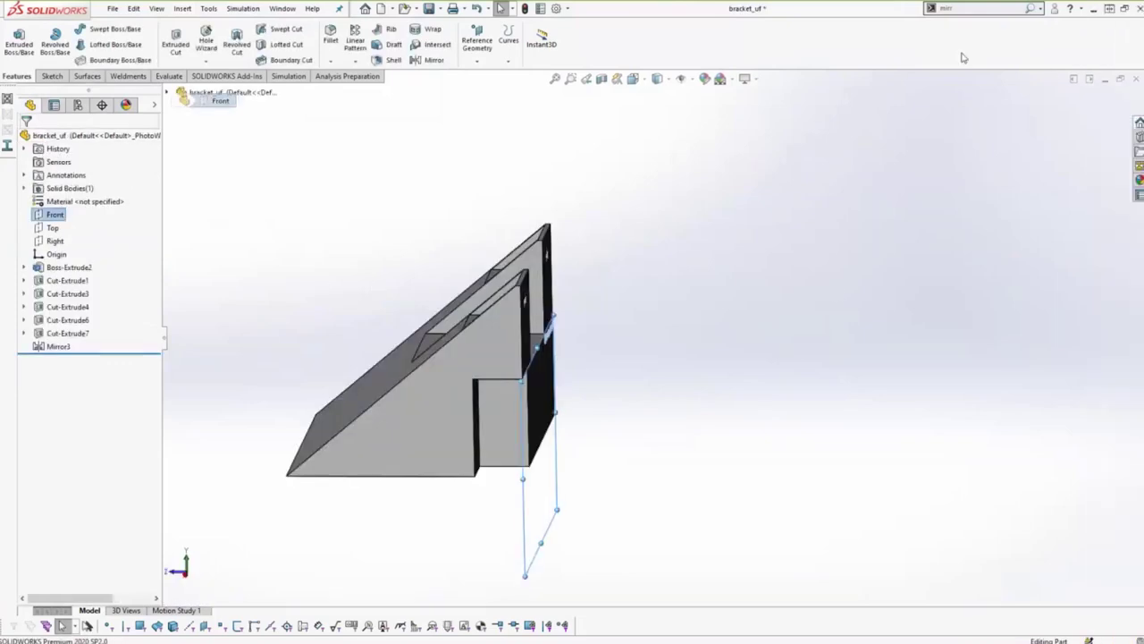
left_click(958, 8)
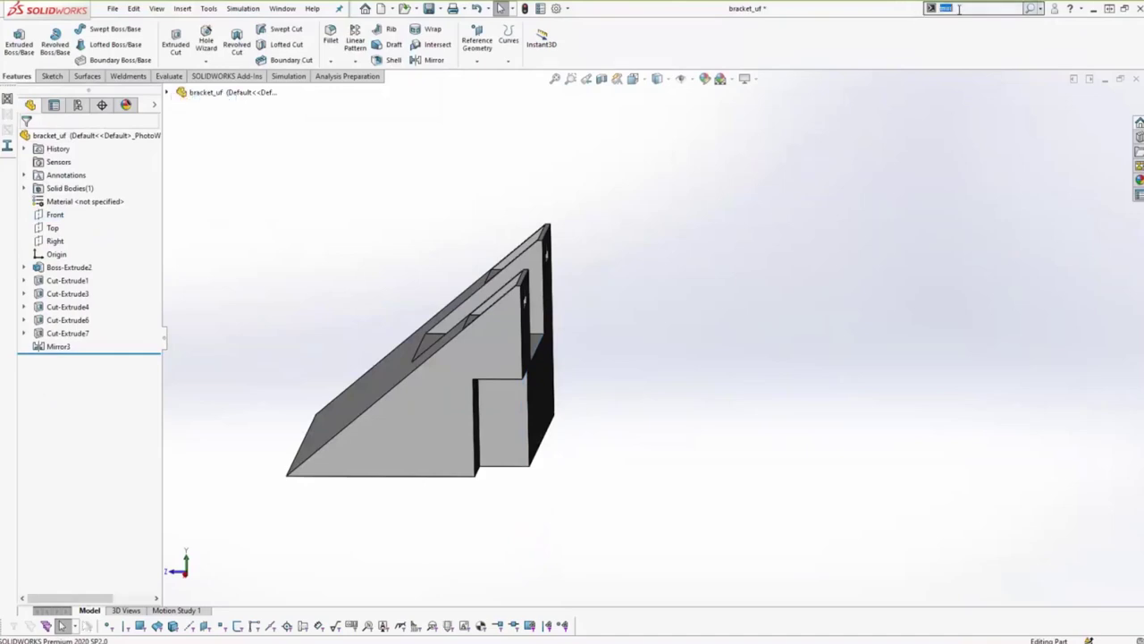
type("mirro")
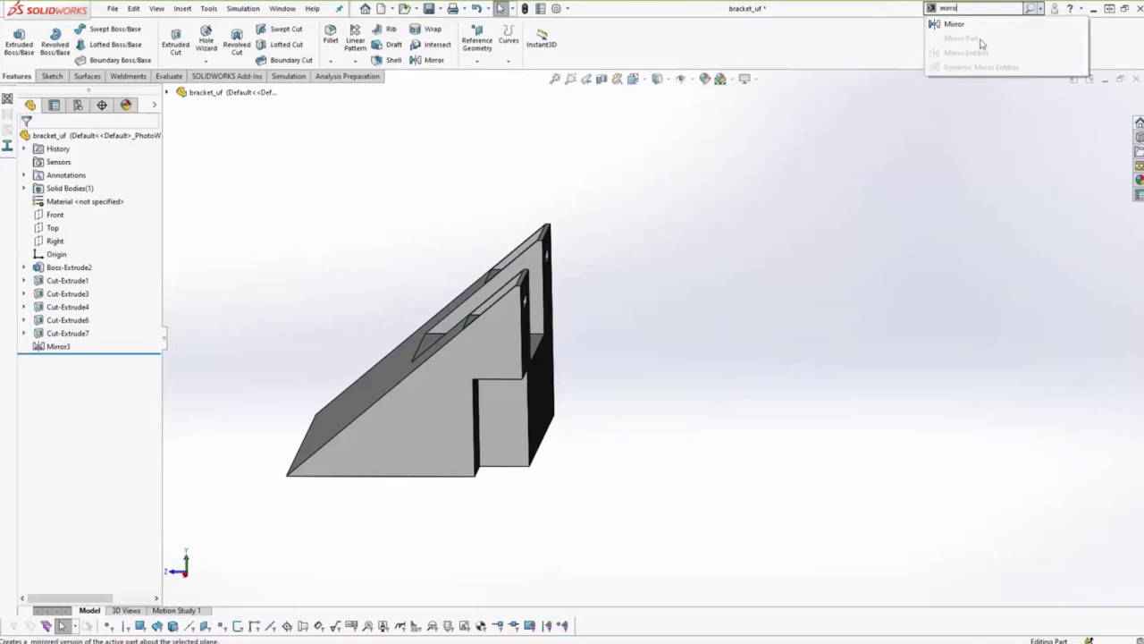
left_click(808, 390)
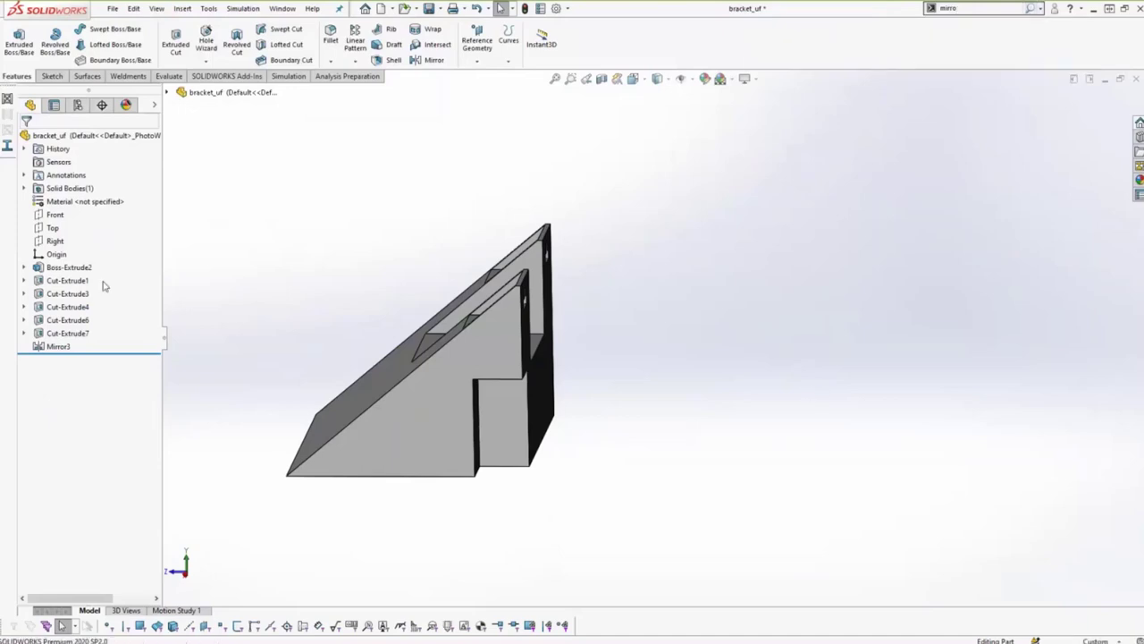
Create an opposite-hand part of the bracket about the Front plane with Mirror Part, transferring solid bodies, cosmetic threads and material.
left_click(54, 215)
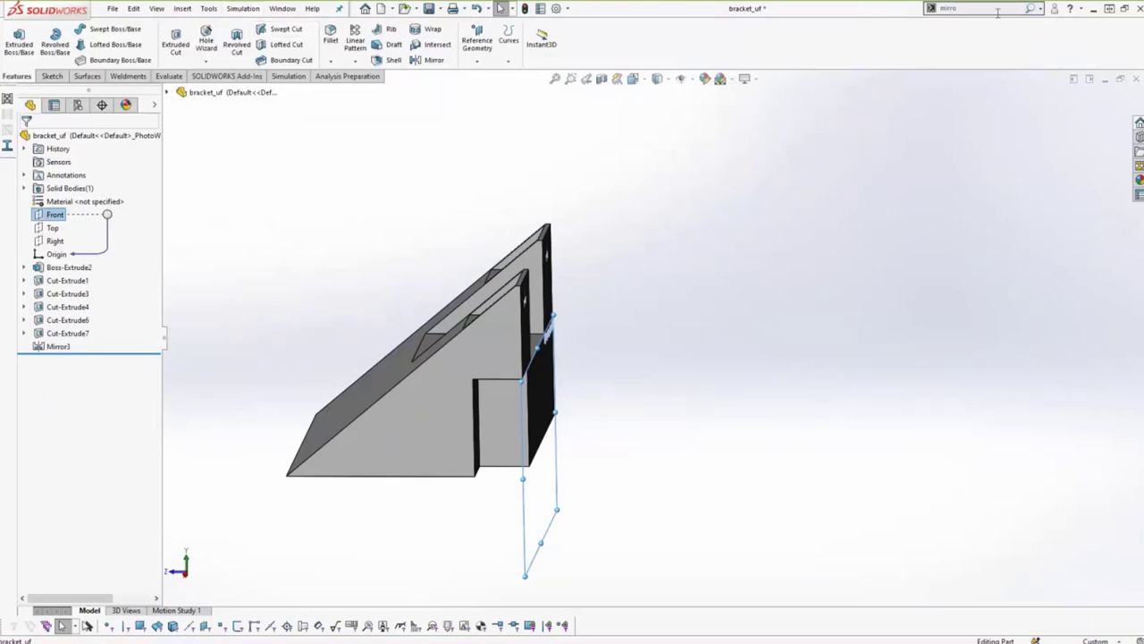
left_click(970, 9)
type("mirro")
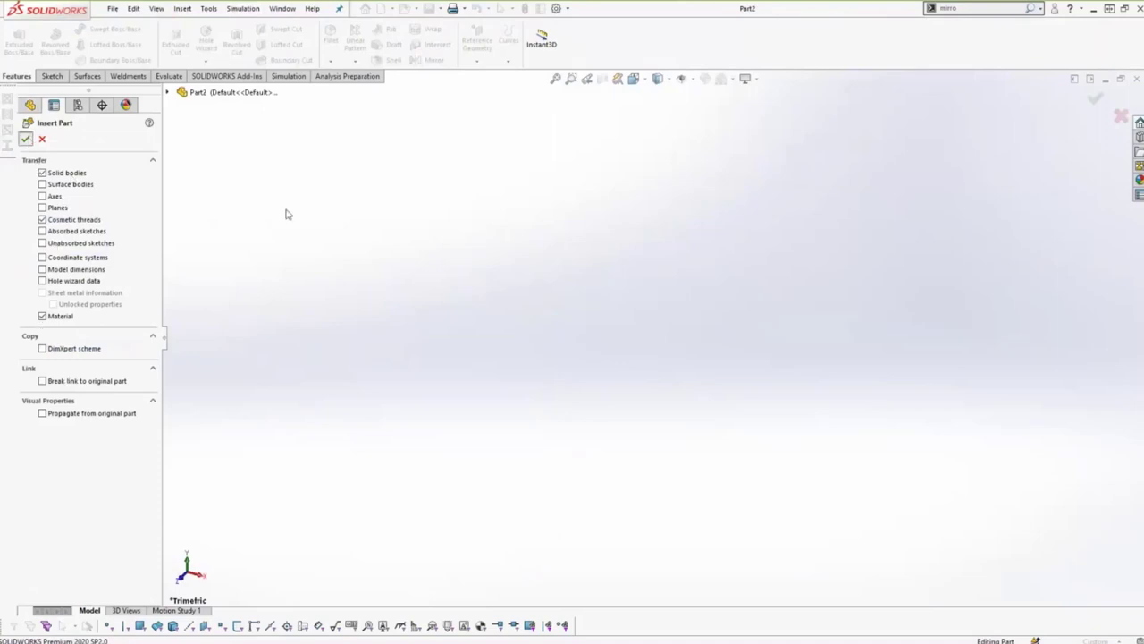
middle_click_drag(810, 493, 609, 271)
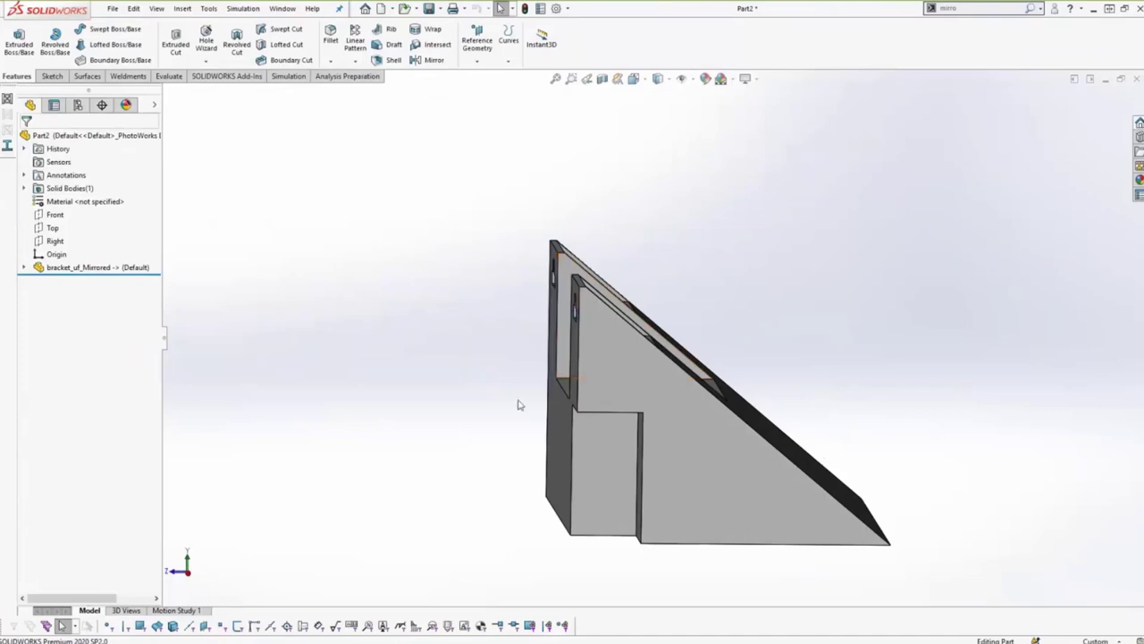
Switch to the bracket assem assembly and examine how the bracket and its two arched tabs sit against the rounded block.
key("alt+Tab")
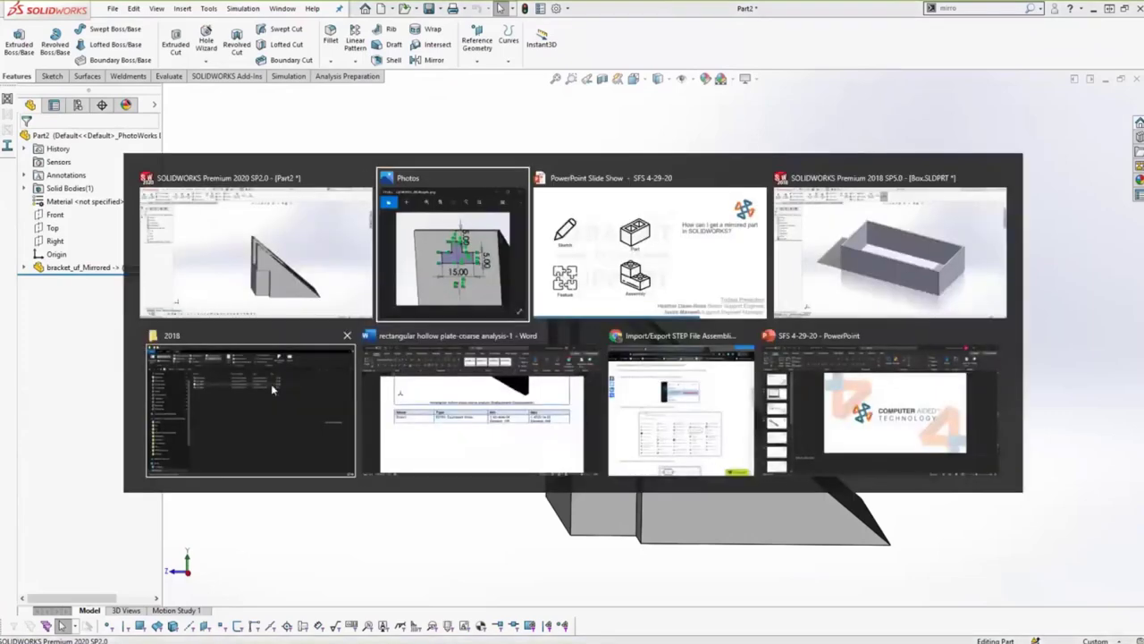
key("Escape")
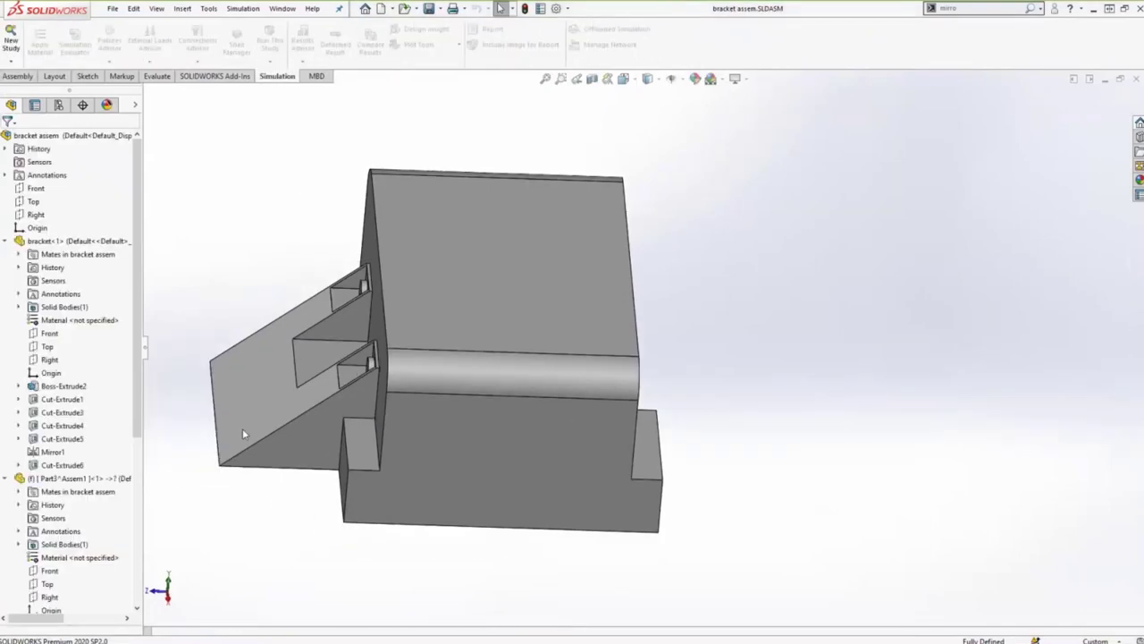
middle_click_drag(242, 428, 333, 337)
scroll(334, 338, "down", 5)
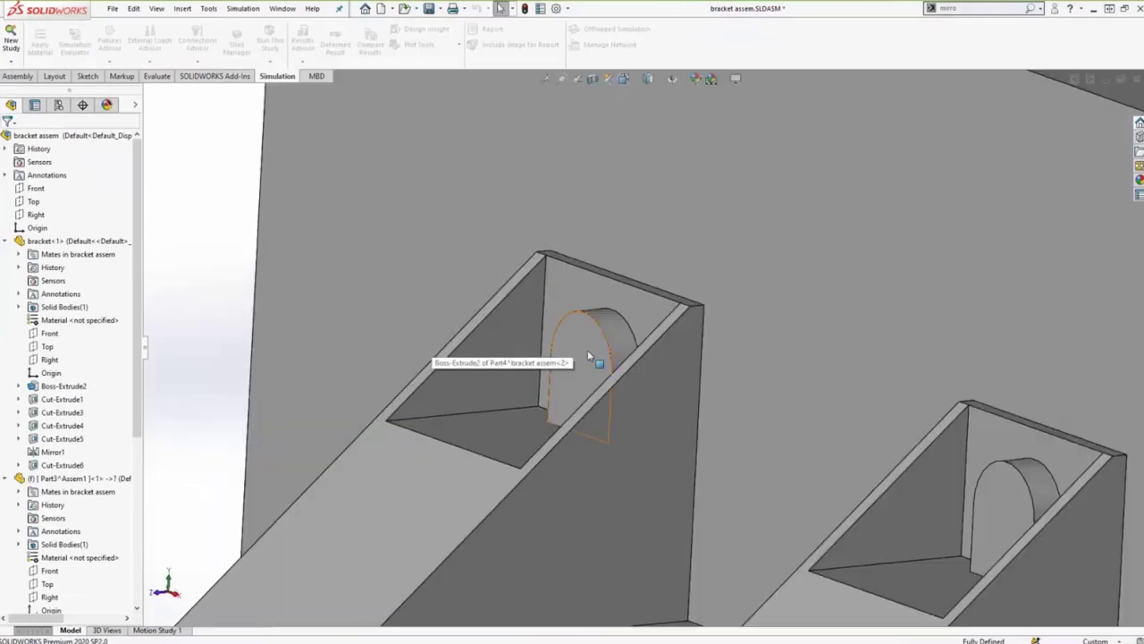
left_click(588, 350)
left_click(1004, 507)
key("ctrl+shift+z")
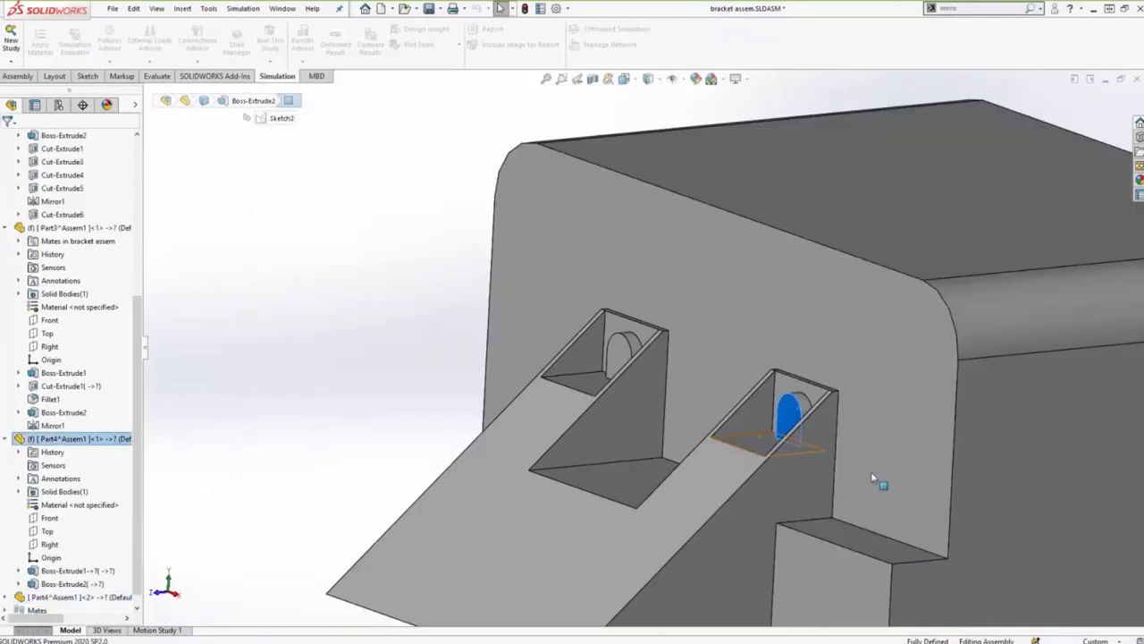
key("ctrl+shift+z")
key("ctrl+shift+z")
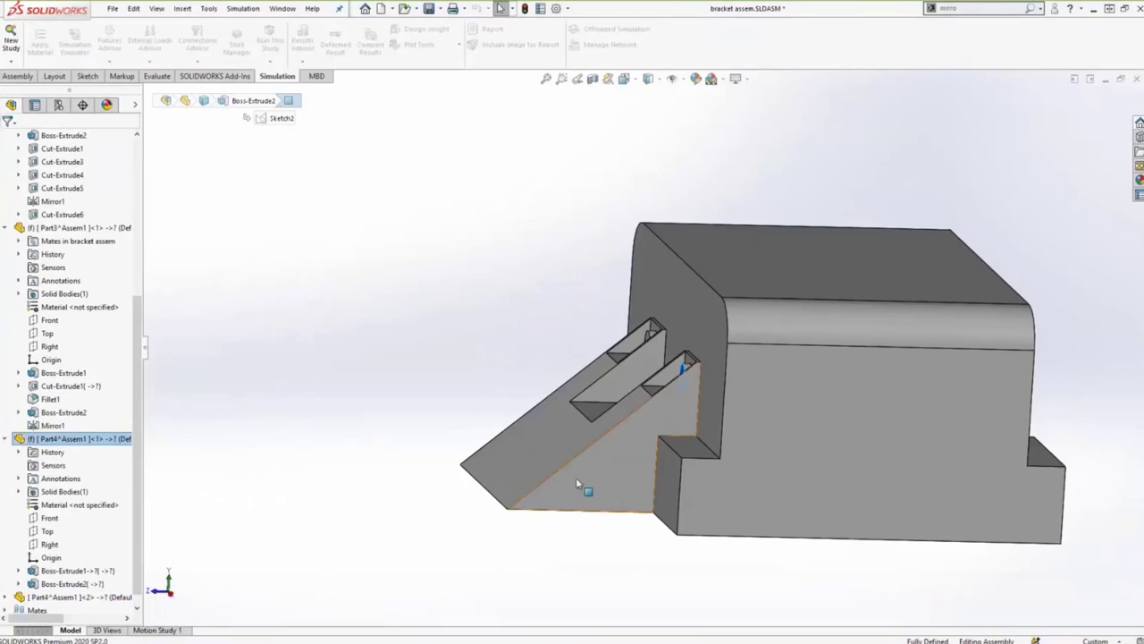
key("ctrl+shift+z")
key("ctrl+shift+z")
key("ctrl+shift+z")
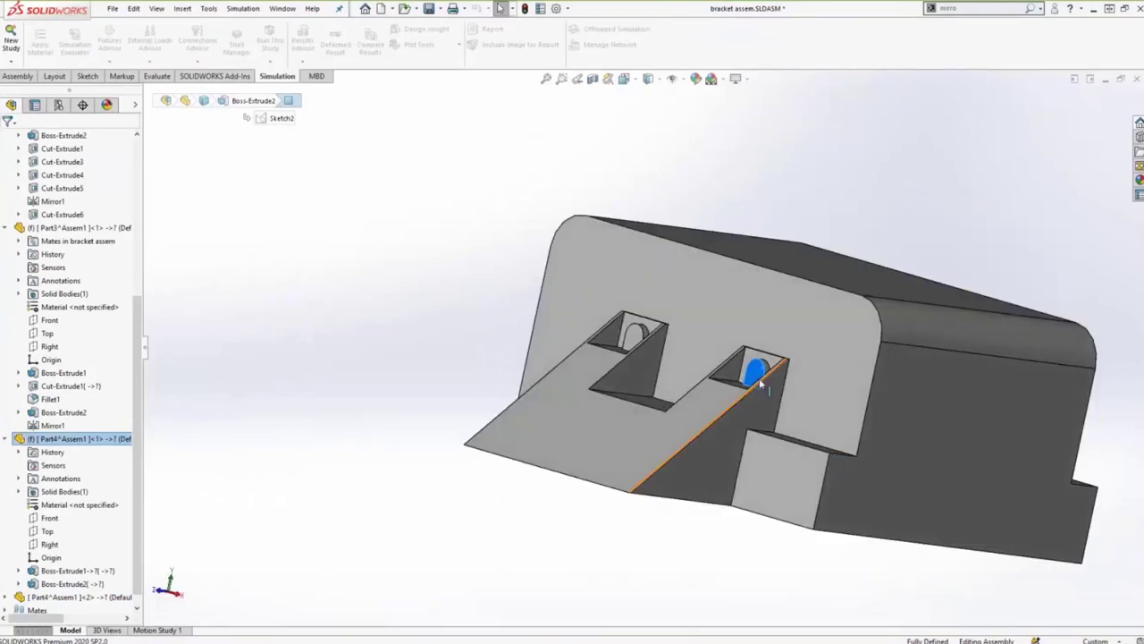
key("ctrl+shift+z")
middle_click_drag(1045, 490, 822, 396)
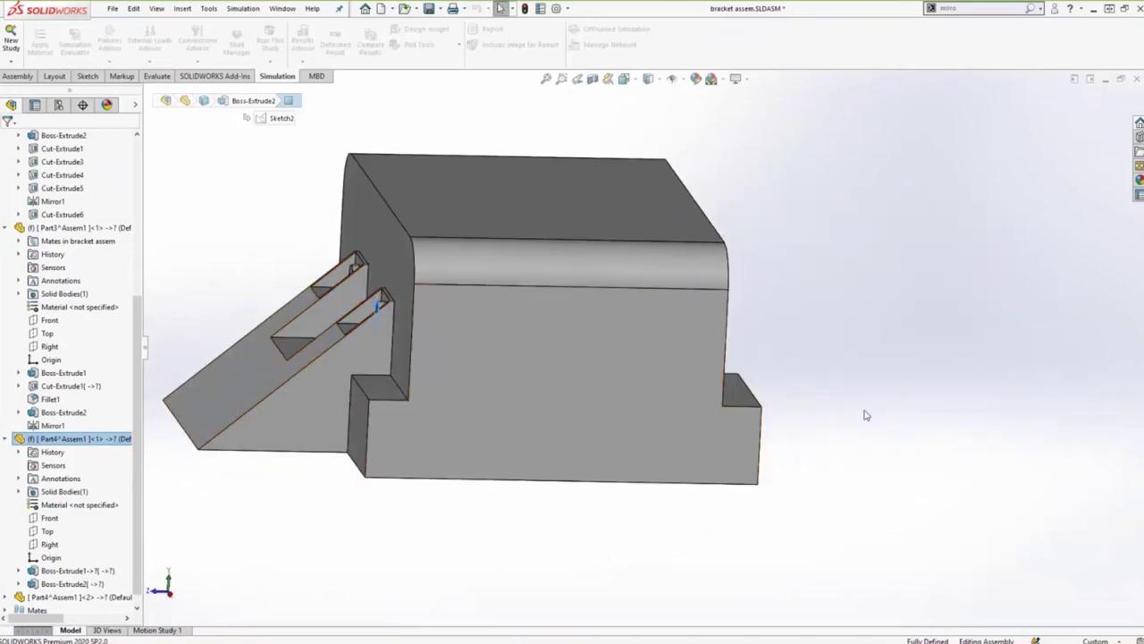
Start Mirror Components in the assembly and set its Front plane as the mirror plane.
scroll(36, 443, "up", 3)
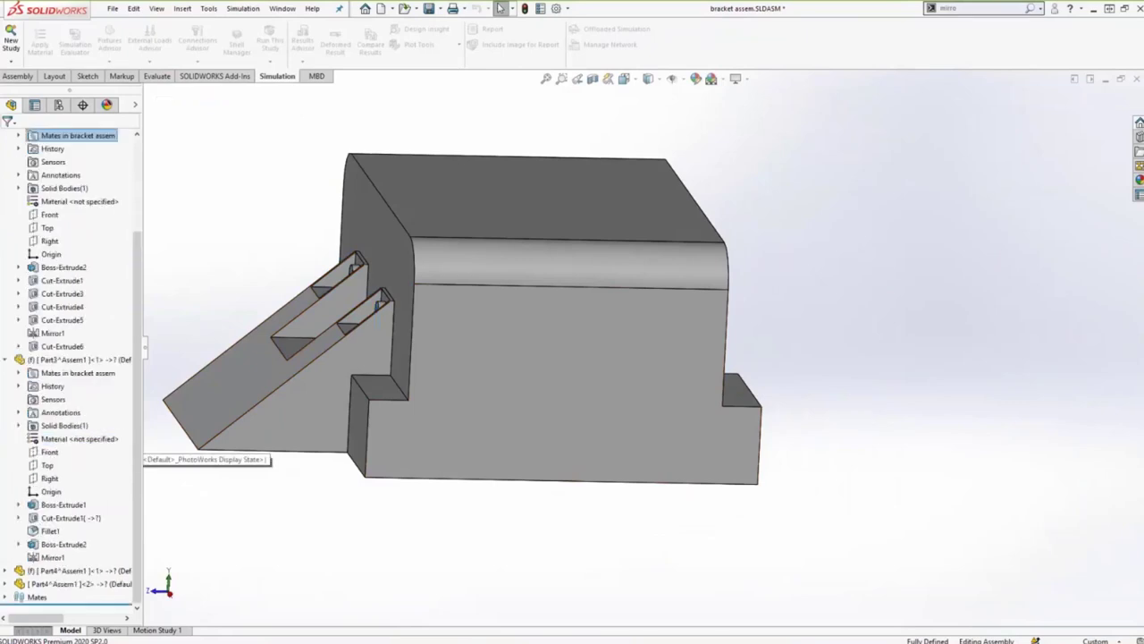
scroll(8, 362, "up", 3)
scroll(169, 77, "up", 6)
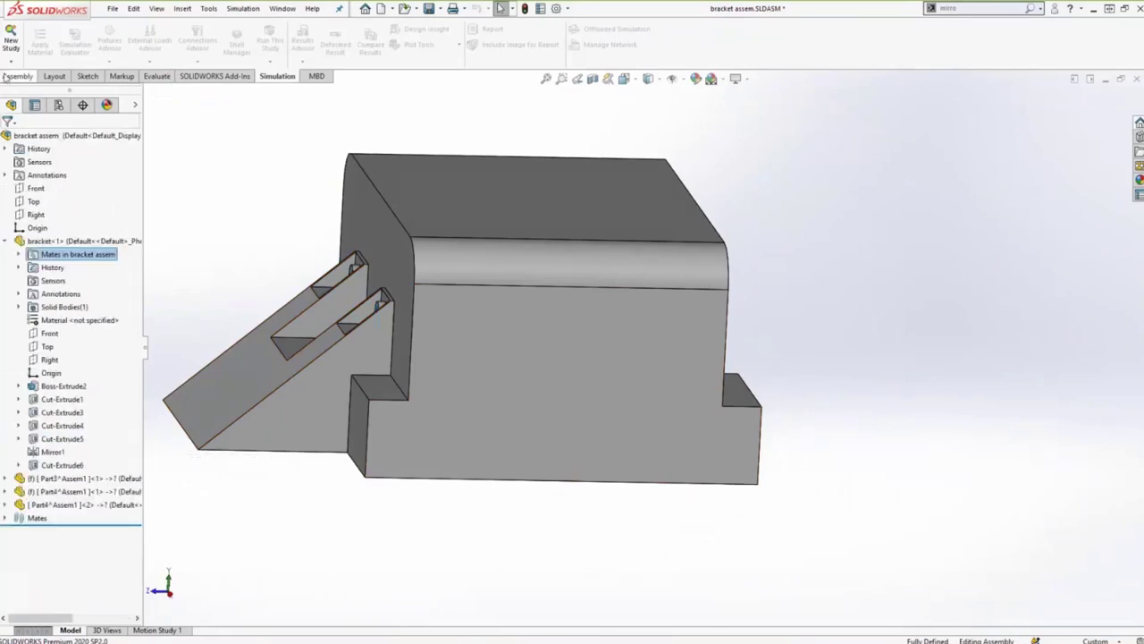
left_click(193, 63)
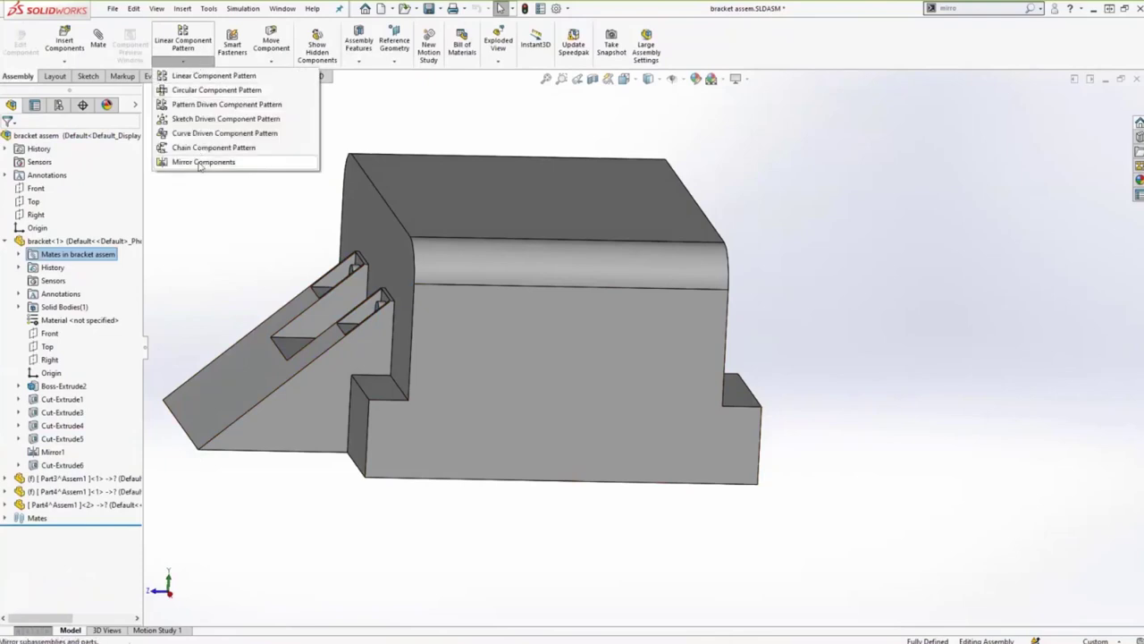
left_click(197, 68)
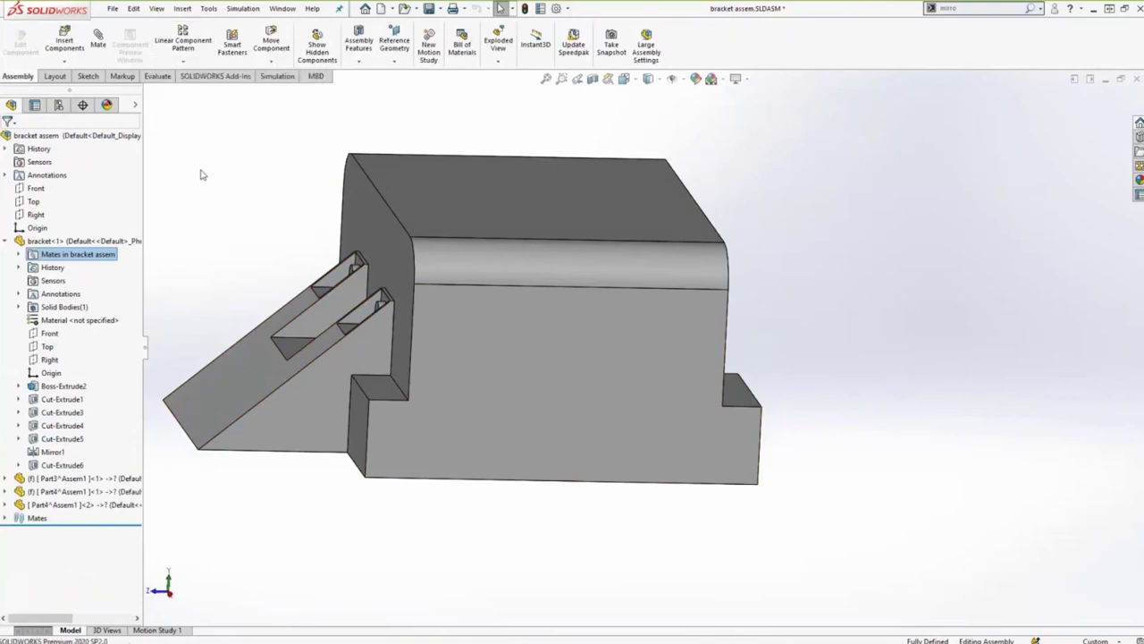
left_click(197, 68)
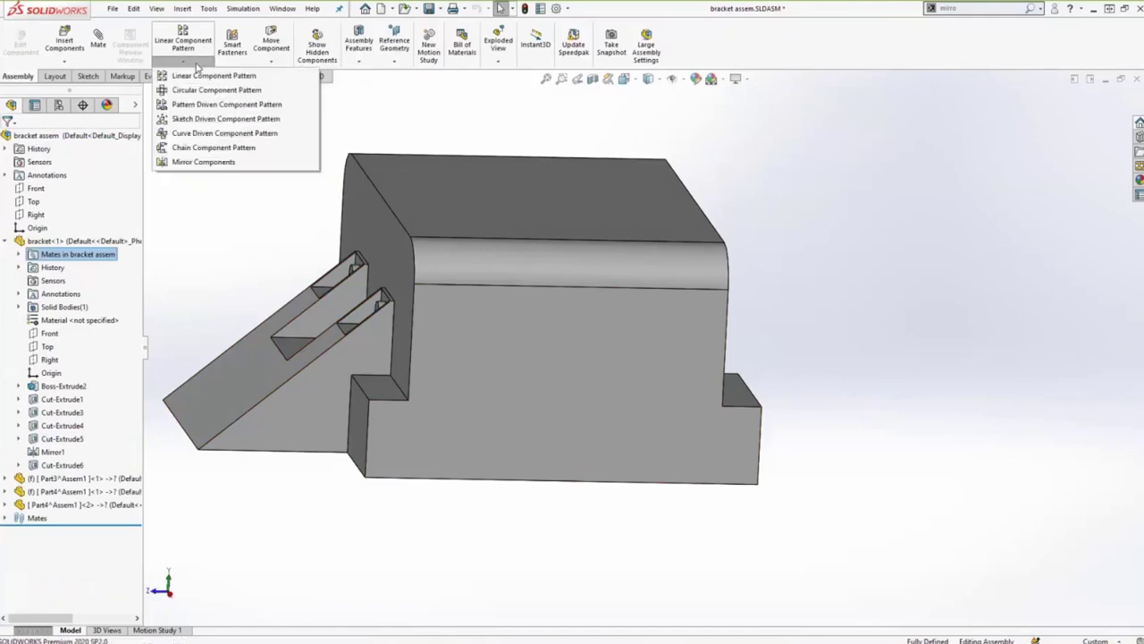
left_click(197, 162)
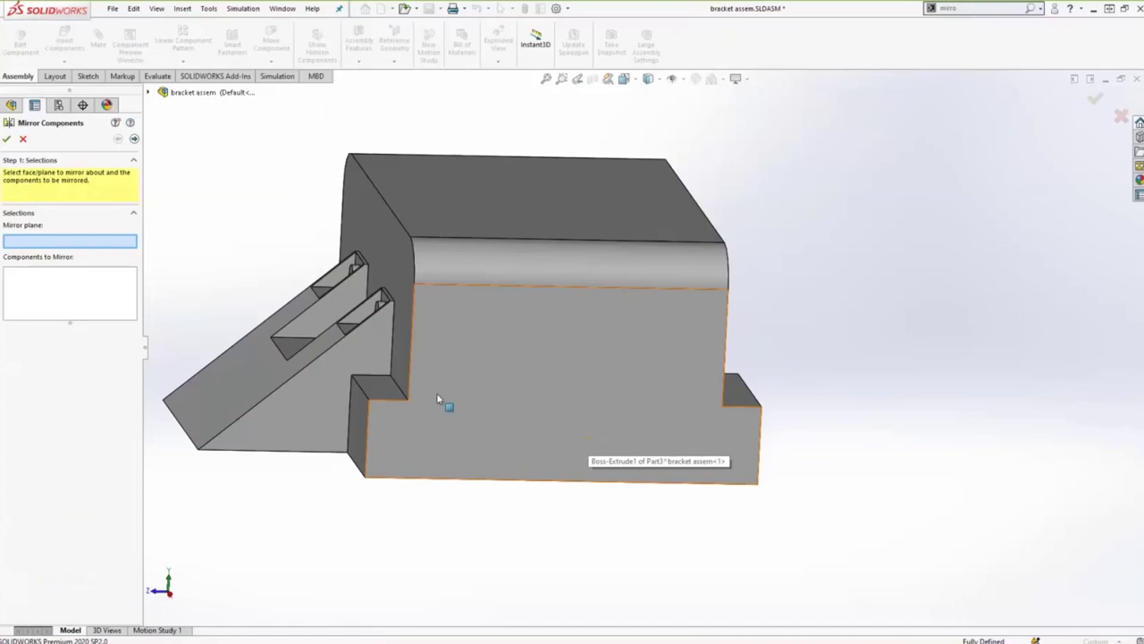
left_click(149, 93)
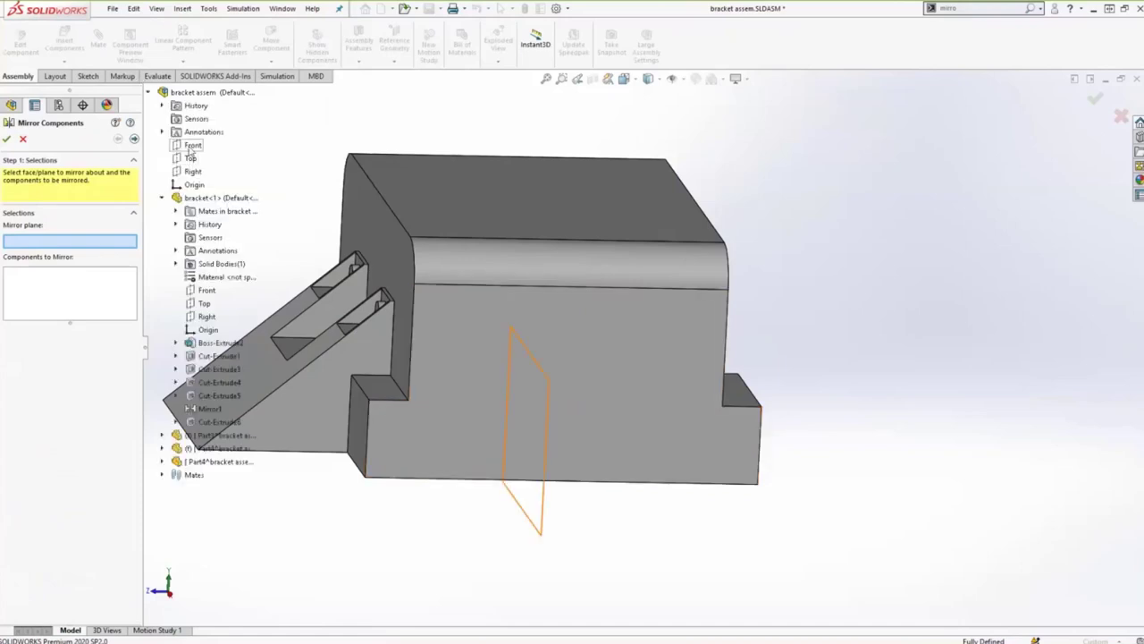
left_click(191, 148)
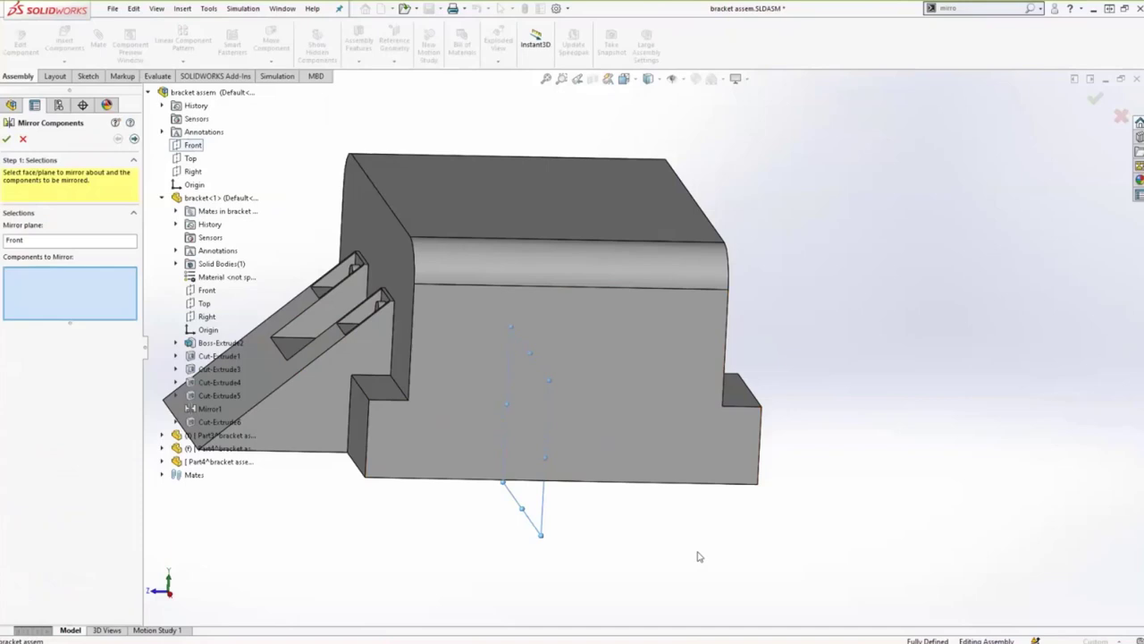
Add bracket-1 and the two arched tabs, Part4^bracket assem-2 and Part4^bracket assem-1, as the components to mirror.
middle_click_drag(582, 492, 389, 304)
left_click(389, 304)
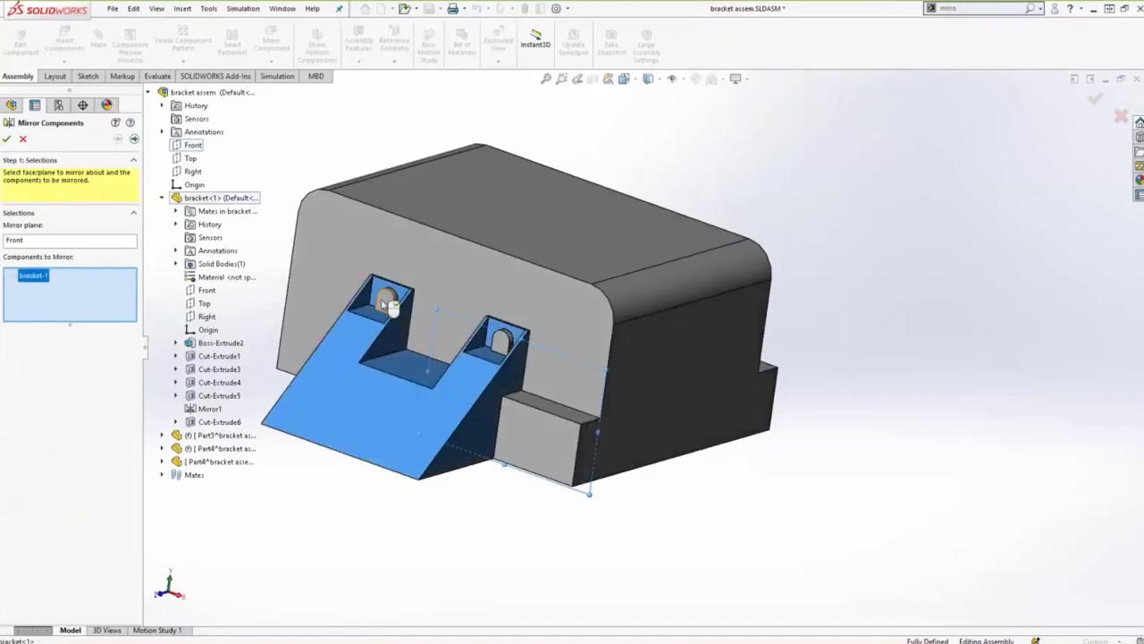
left_click(389, 304)
left_click(503, 342)
middle_click_drag(536, 482, 348, 400)
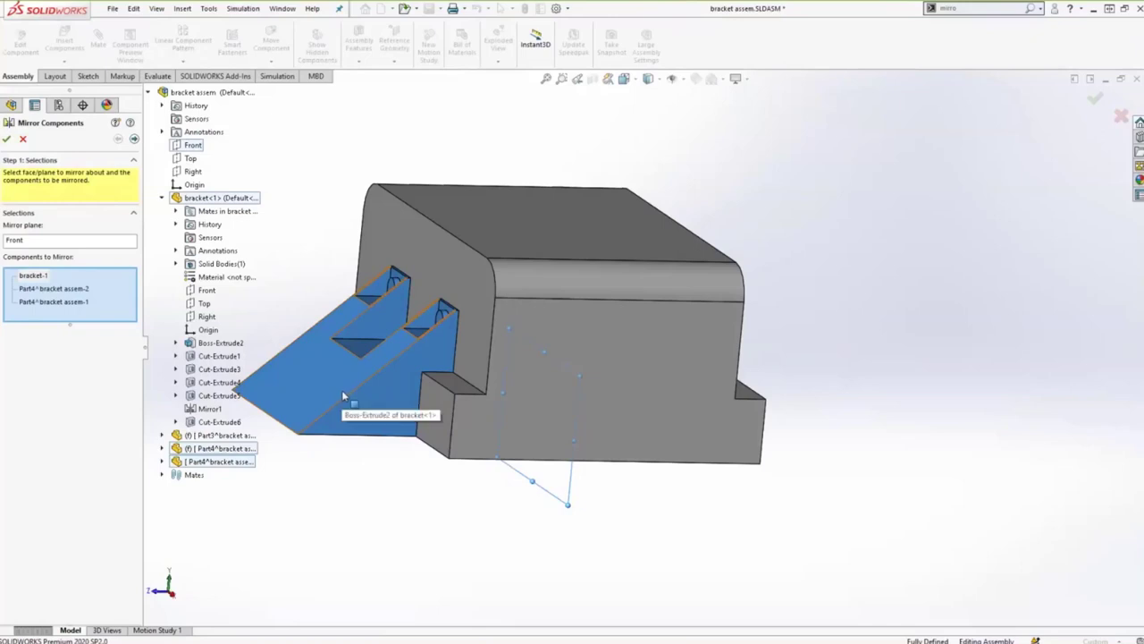
middle_click_drag(922, 378, 892, 382)
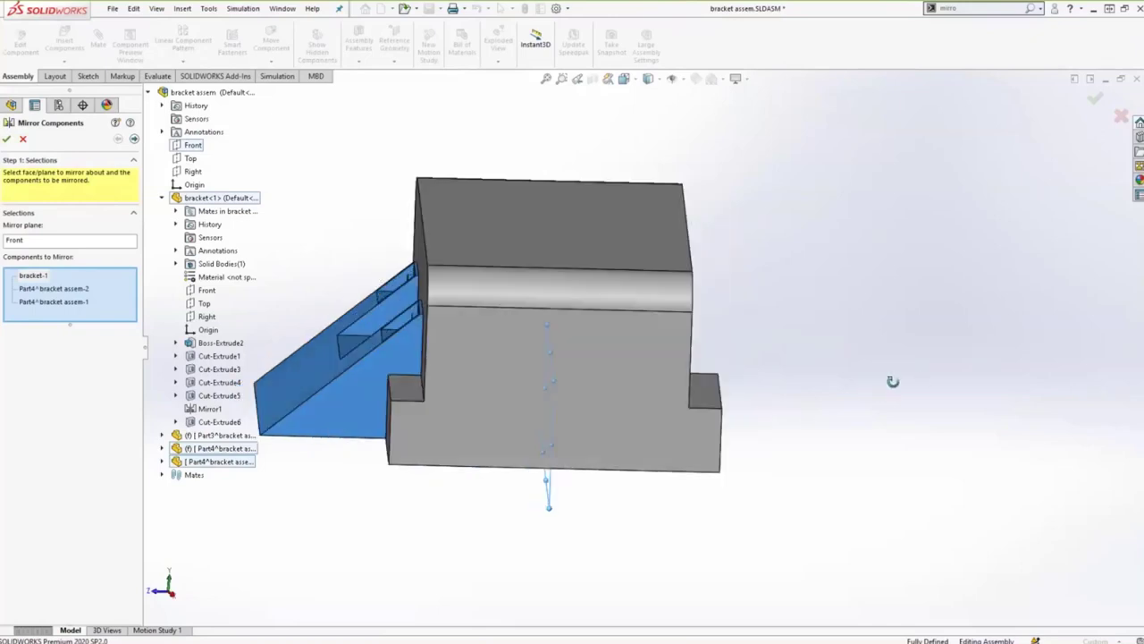
Proceed to the orientation settings and check the preview of each mirrored component, finishing with bracket-1 selected.
left_click(134, 139)
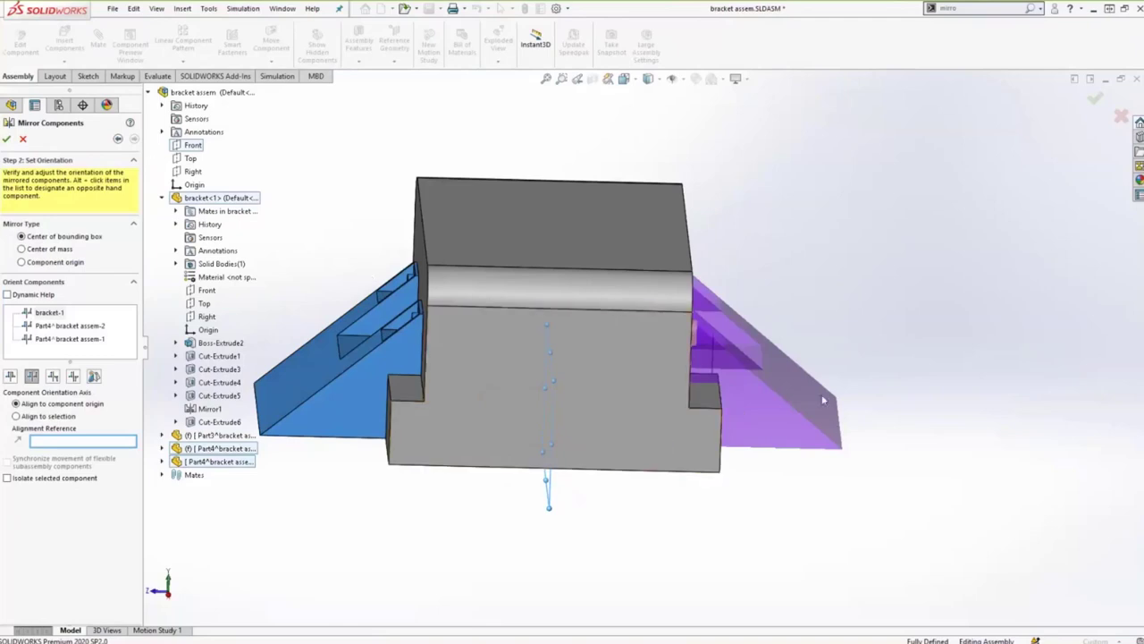
left_click(46, 326)
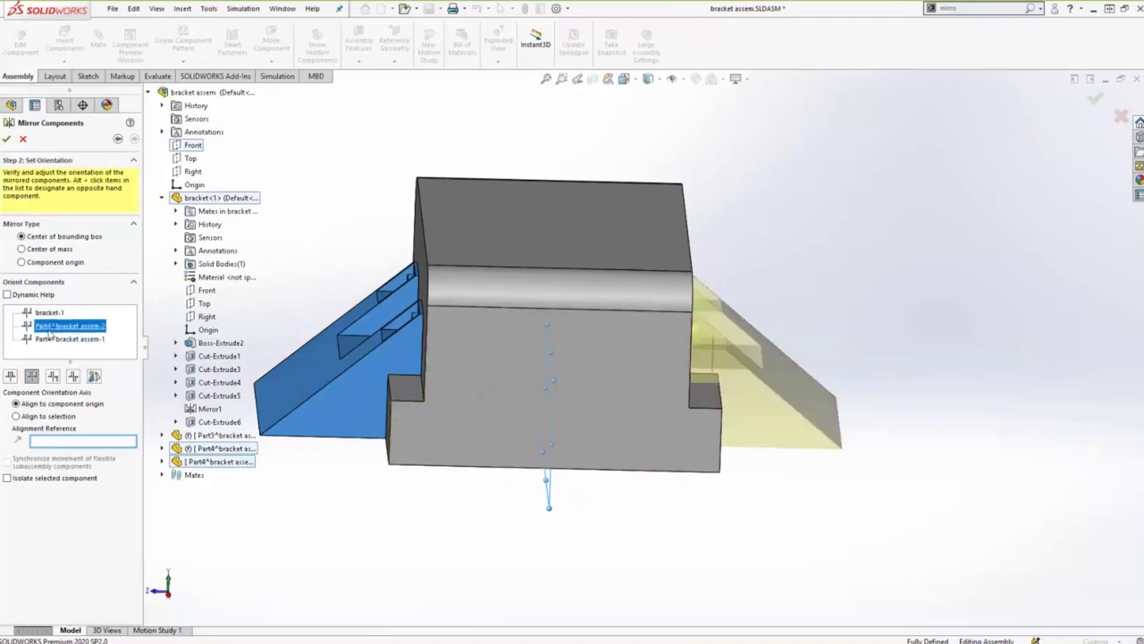
left_click(46, 339)
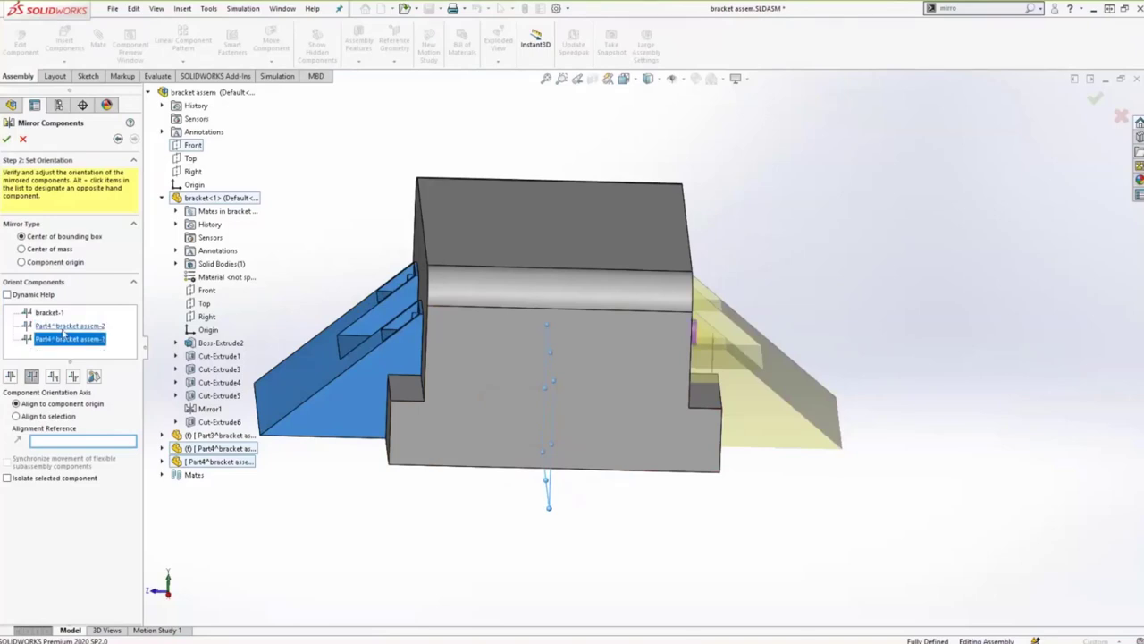
left_click(59, 314)
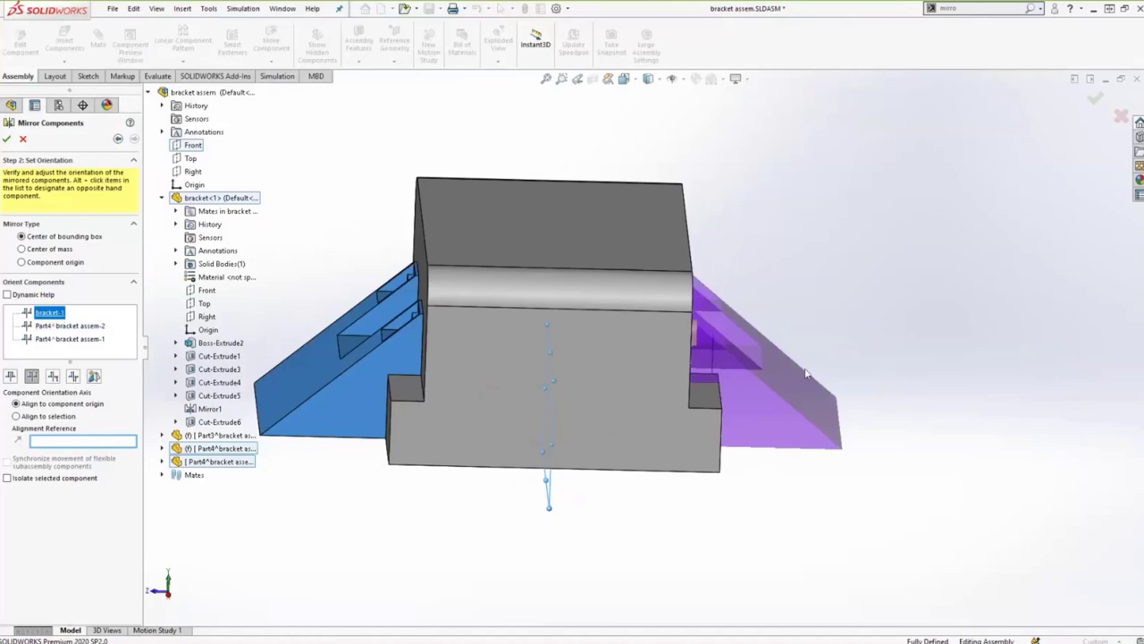
Set the mirrored bracket-1 to an opposite-hand version, checking its fit on the block's far side.
scroll(638, 396, "down", 2)
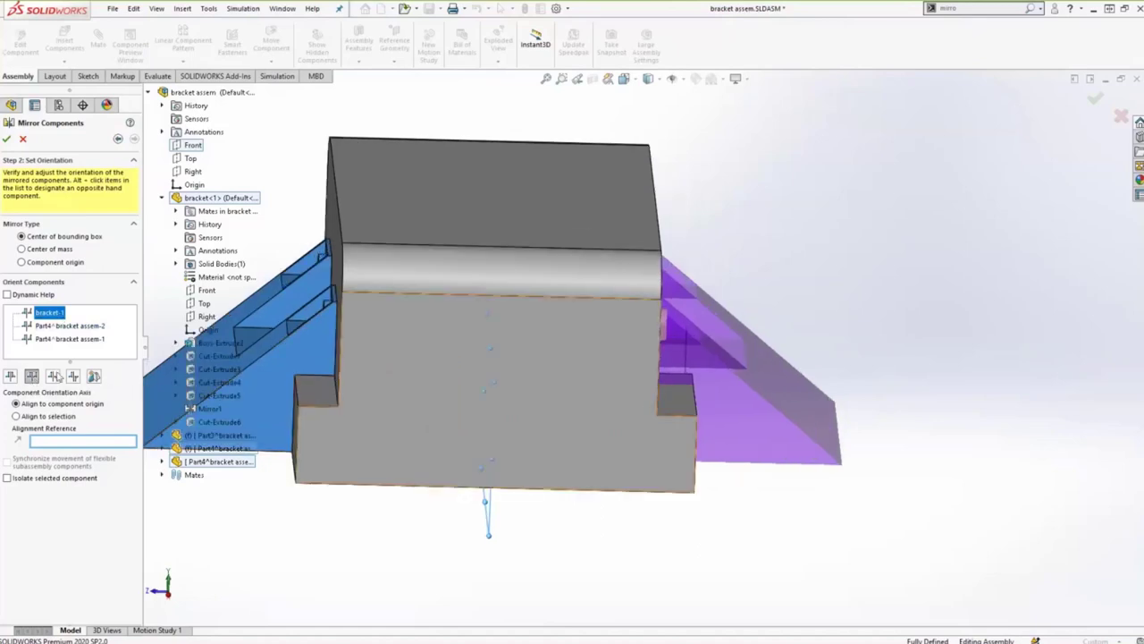
middle_click_drag(554, 403, 549, 341)
scroll(607, 415, "down", 3)
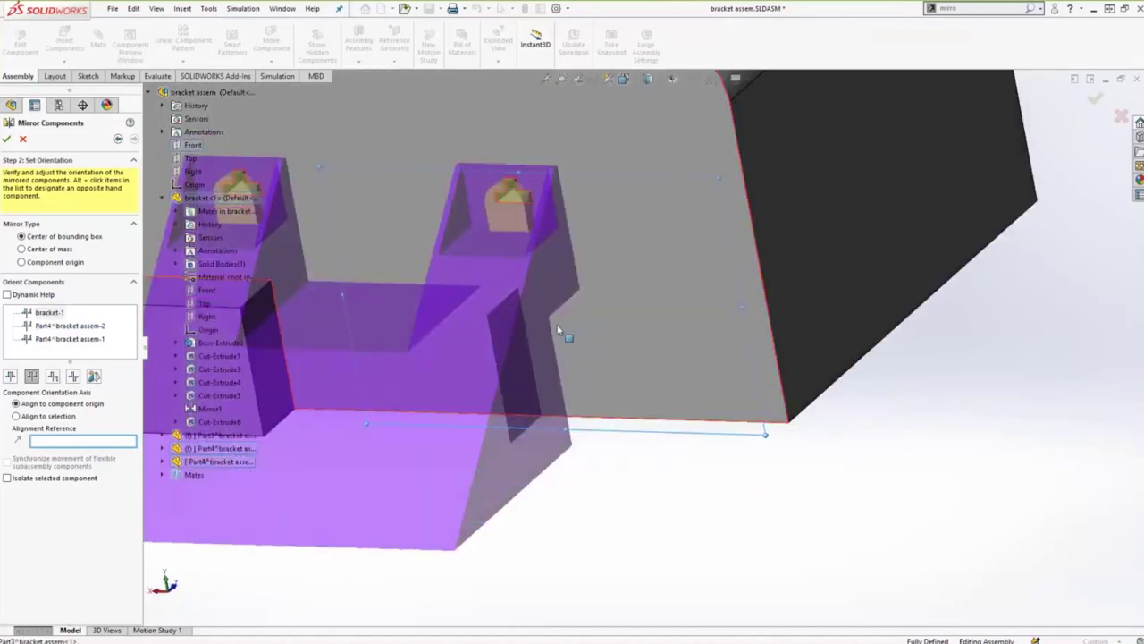
scroll(568, 368, "up", 5)
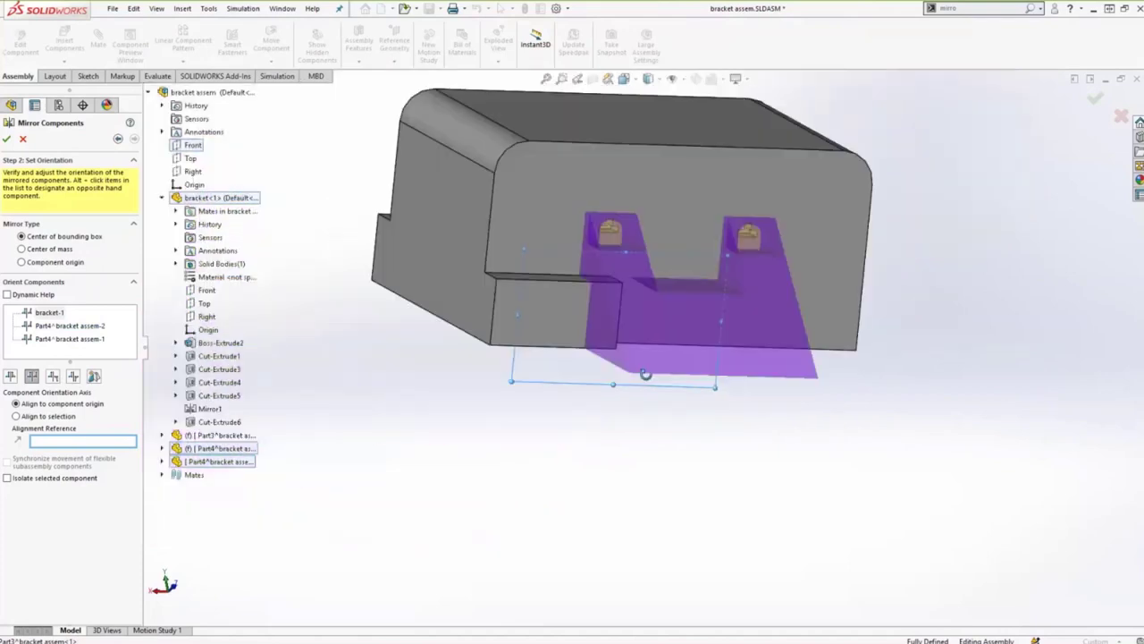
middle_click_drag(645, 373, 684, 421)
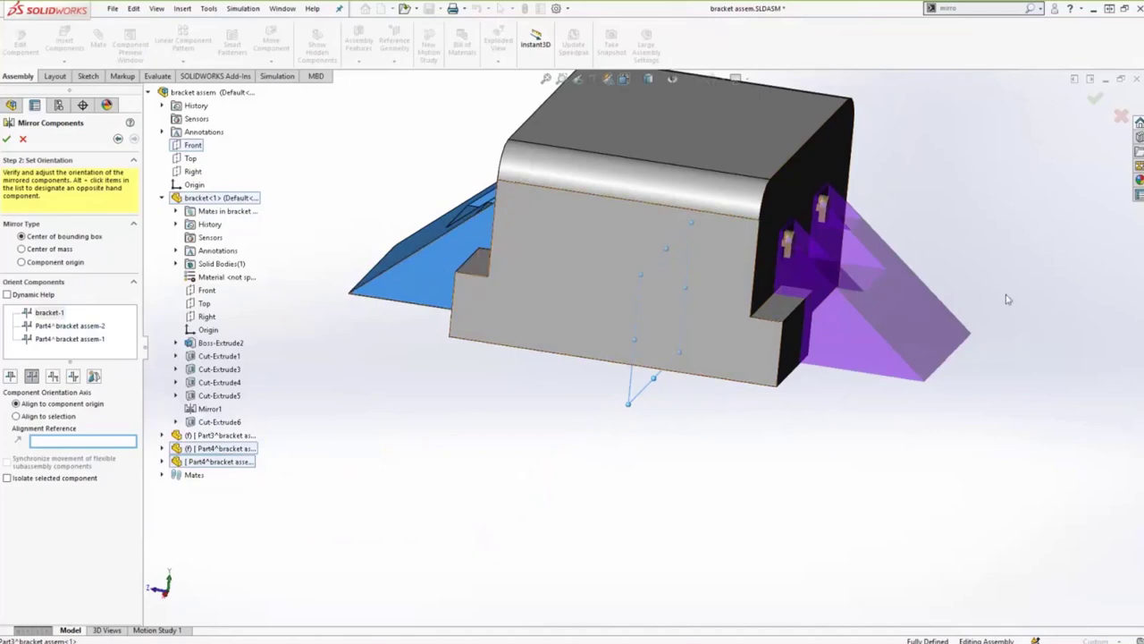
middle_click_drag(843, 248, 632, 362)
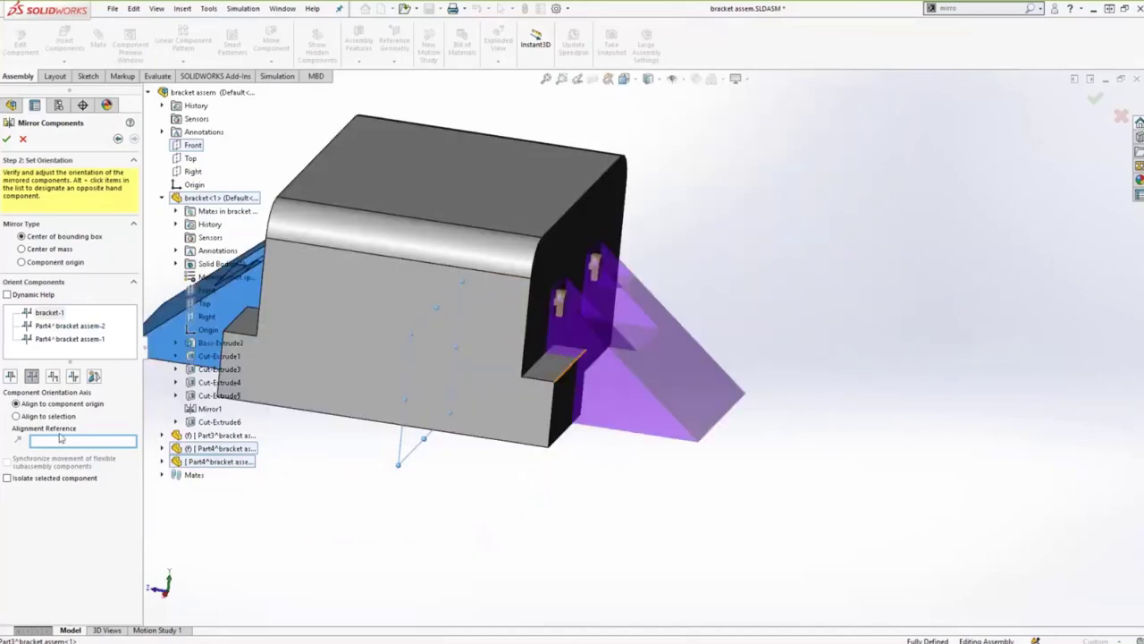
left_click(93, 375)
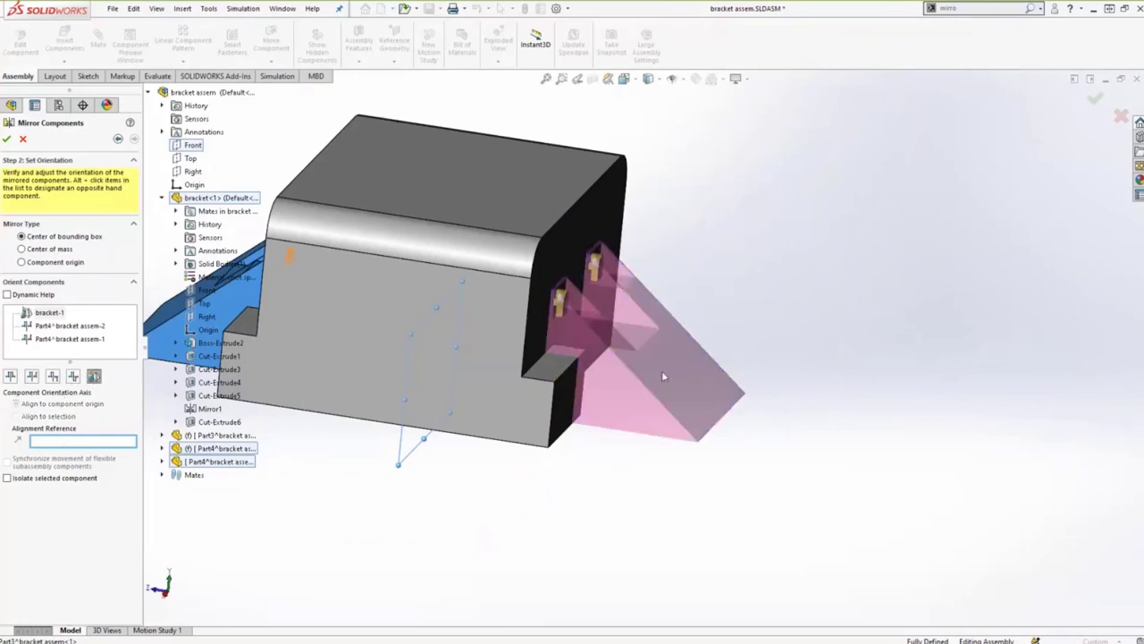
middle_click_drag(661, 370, 613, 403)
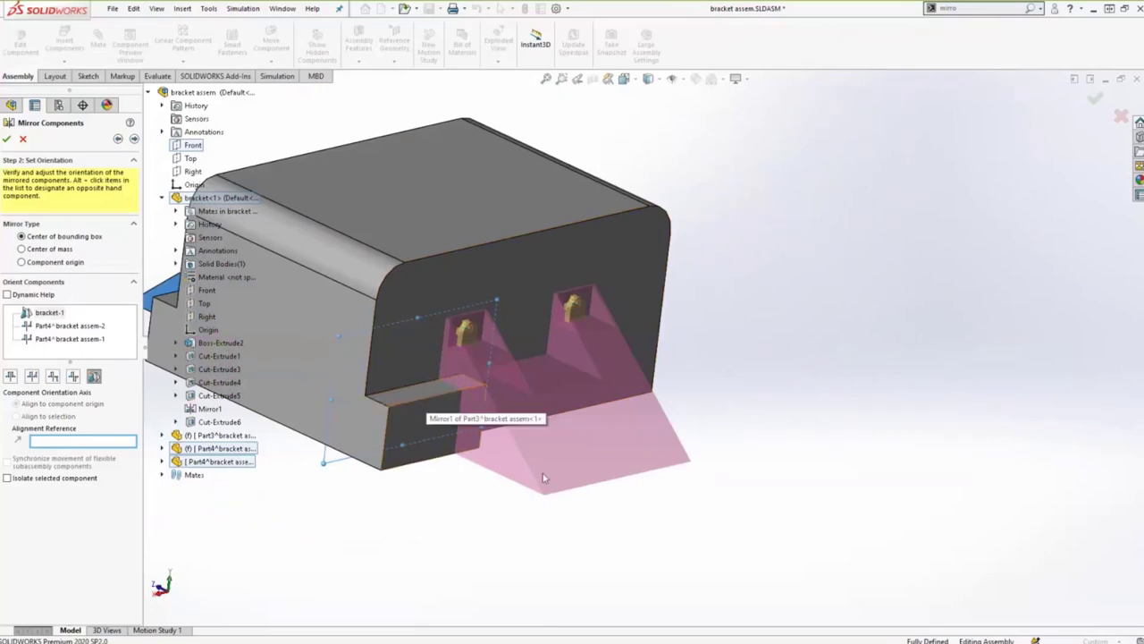
Select the tab Part4^bracket assem-2 and orient it X mirrored and flipped, Y mirrored, checking its fit in the mirrored bracket's pocket.
scroll(571, 338, "up", 1)
scroll(572, 338, "down", 3)
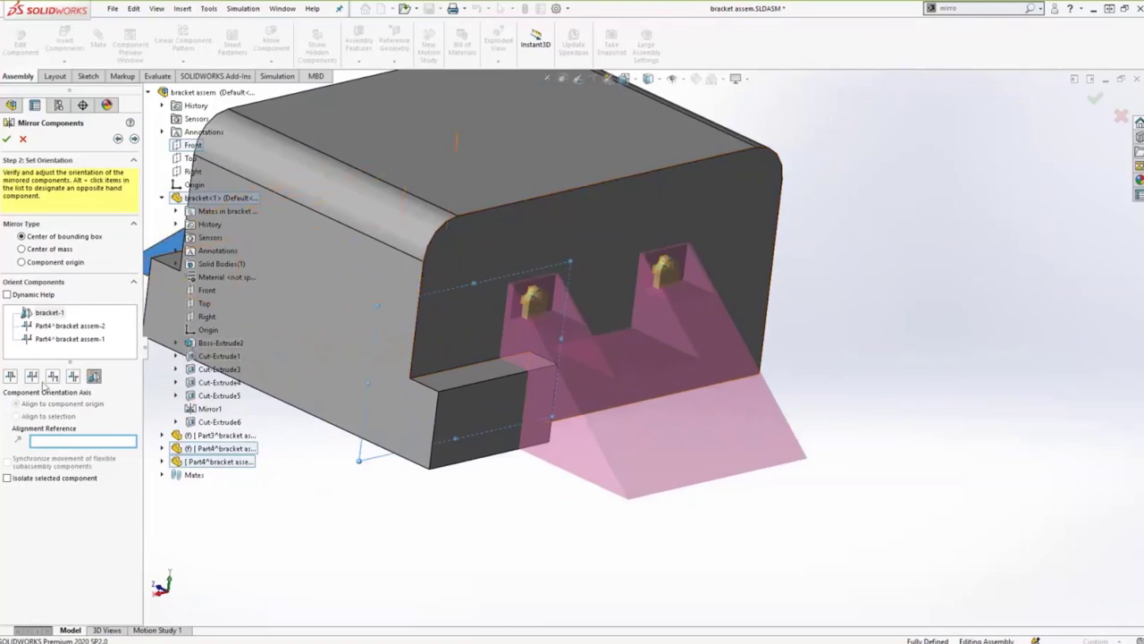
left_click(62, 327)
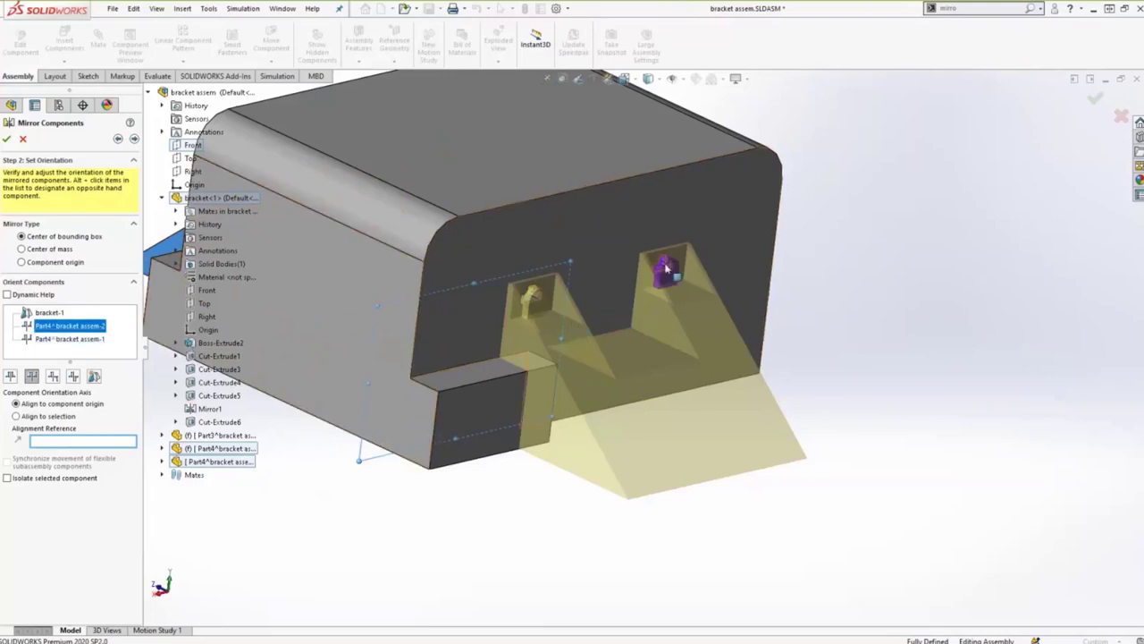
scroll(666, 268, "down", 5)
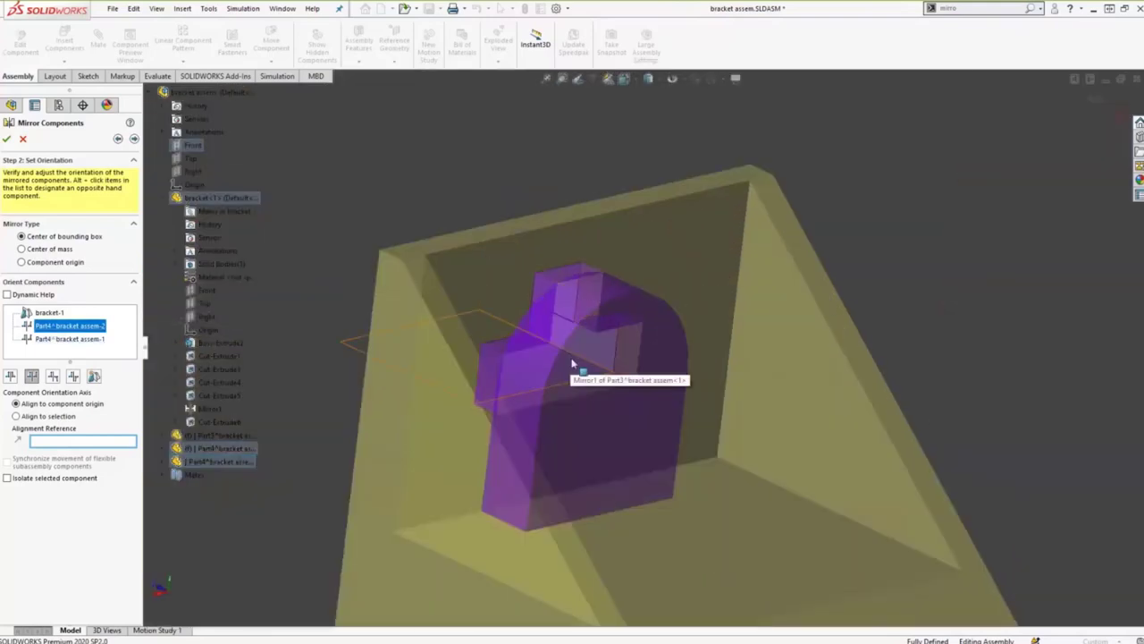
scroll(573, 363, "up", 10)
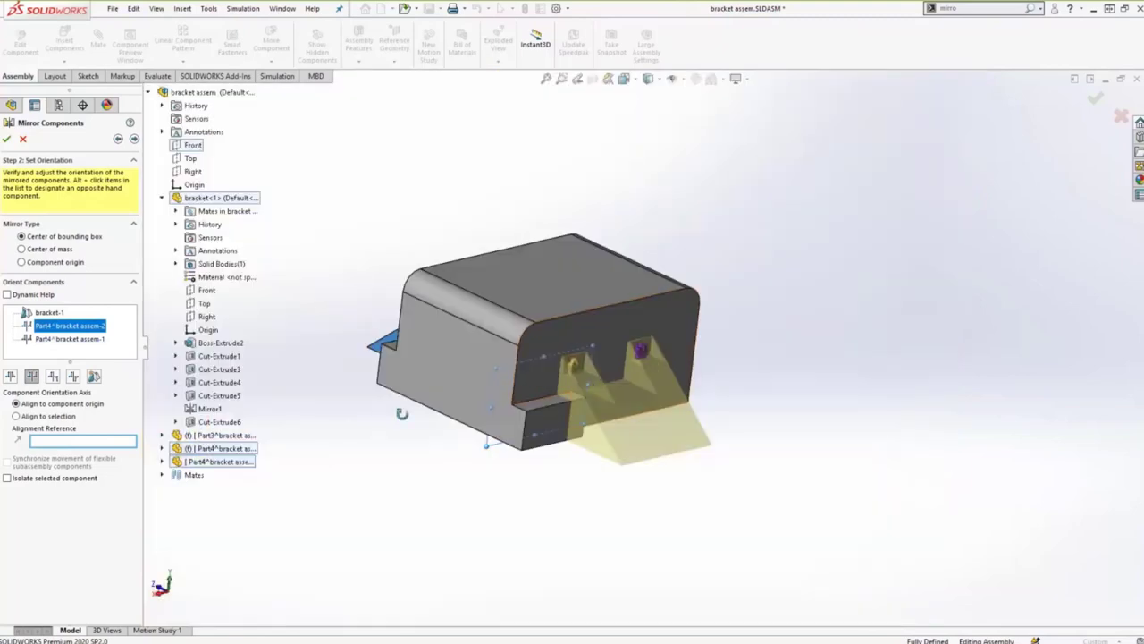
middle_click_drag(402, 413, 429, 426)
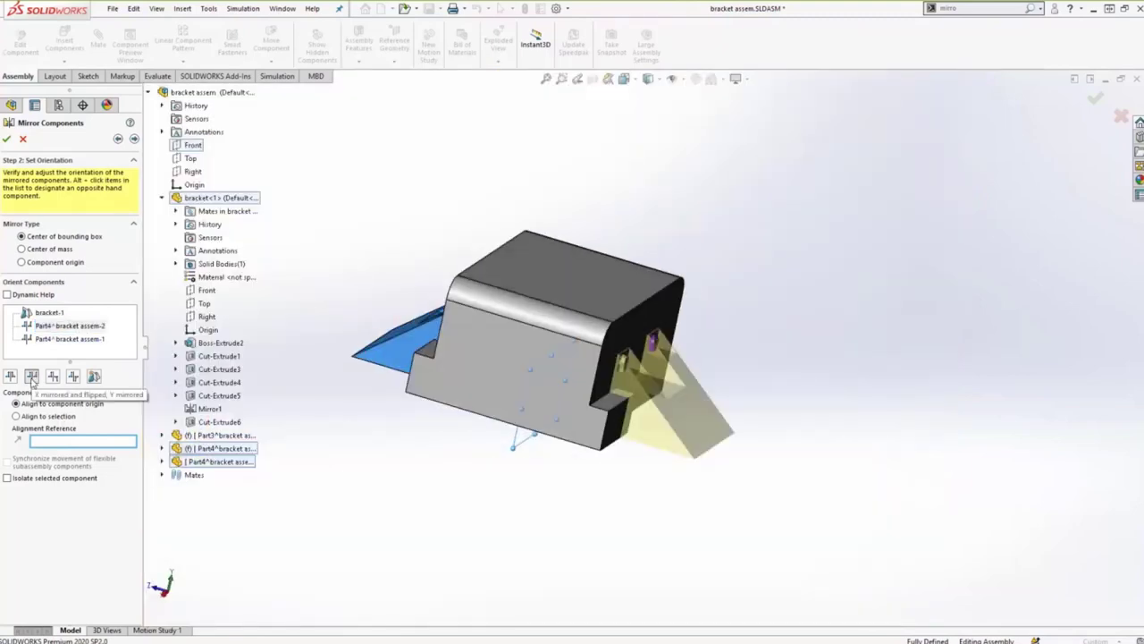
left_click(32, 376)
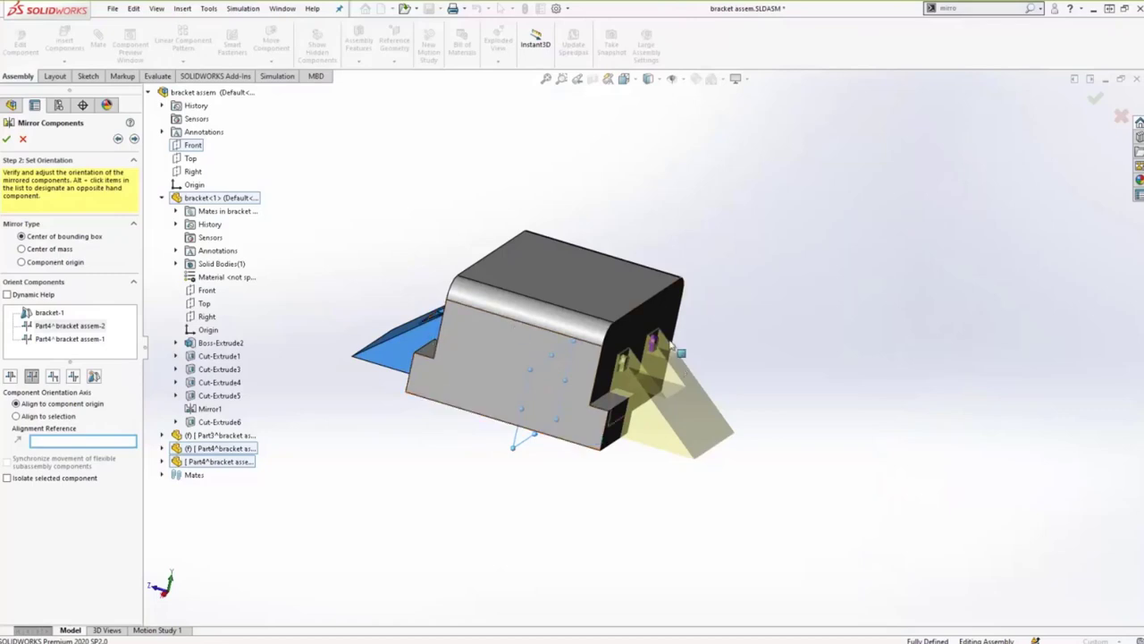
scroll(668, 345, "down", 6)
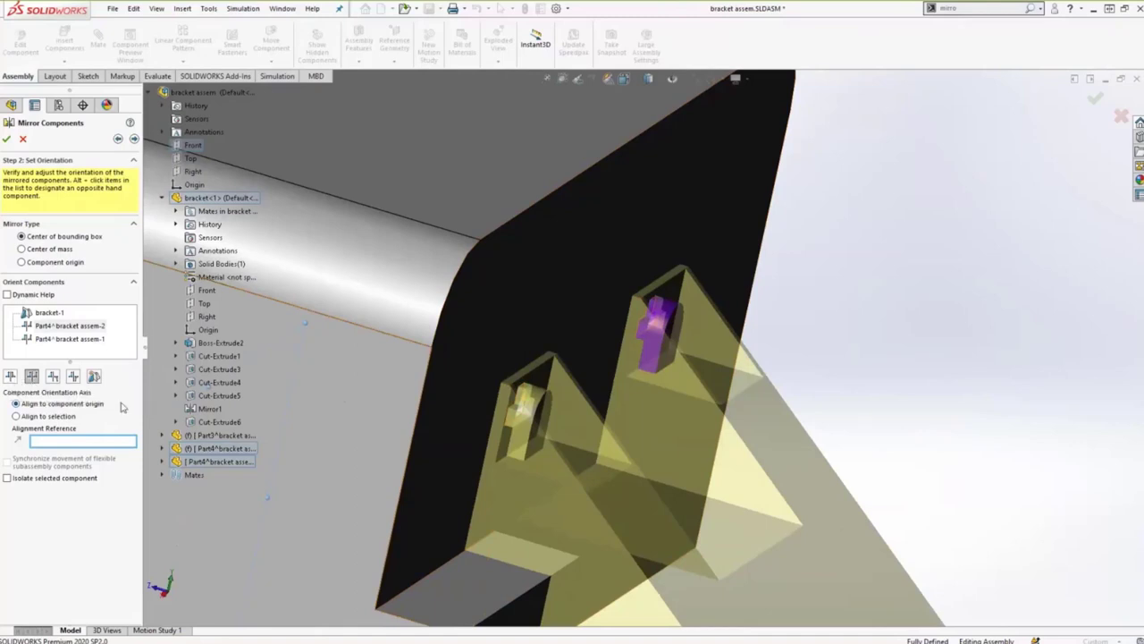
Compare the other orientations and the opposite-hand version for Part4^bracket assem-2, returning it to X mirrored and flipped, Y mirrored.
left_click(10, 379)
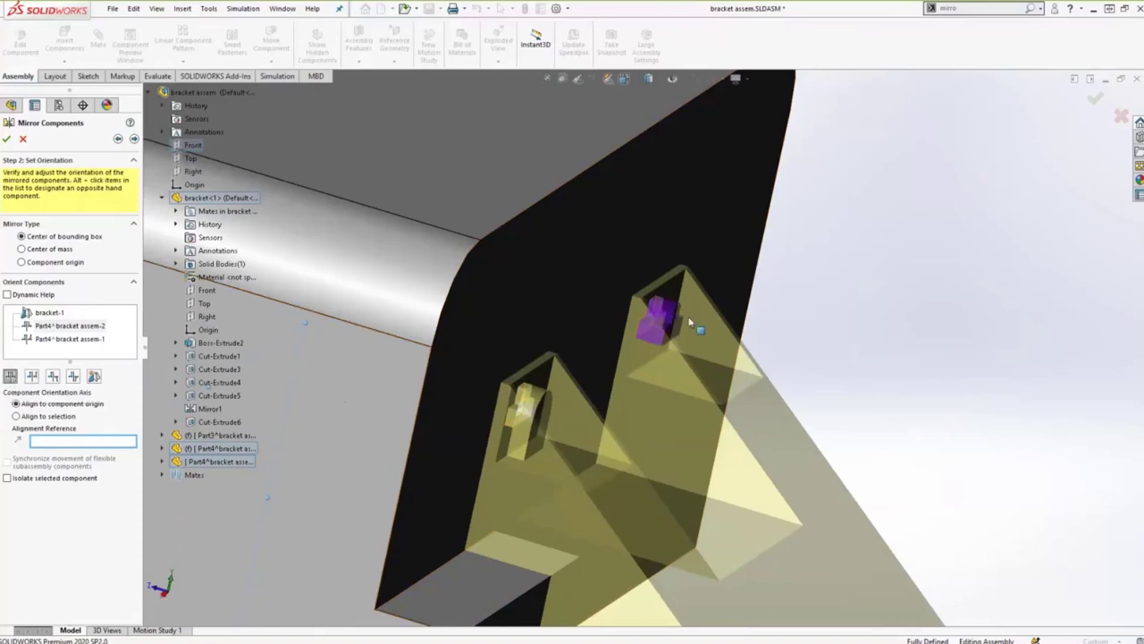
scroll(715, 326, "down", 5)
scroll(650, 323, "up", 10)
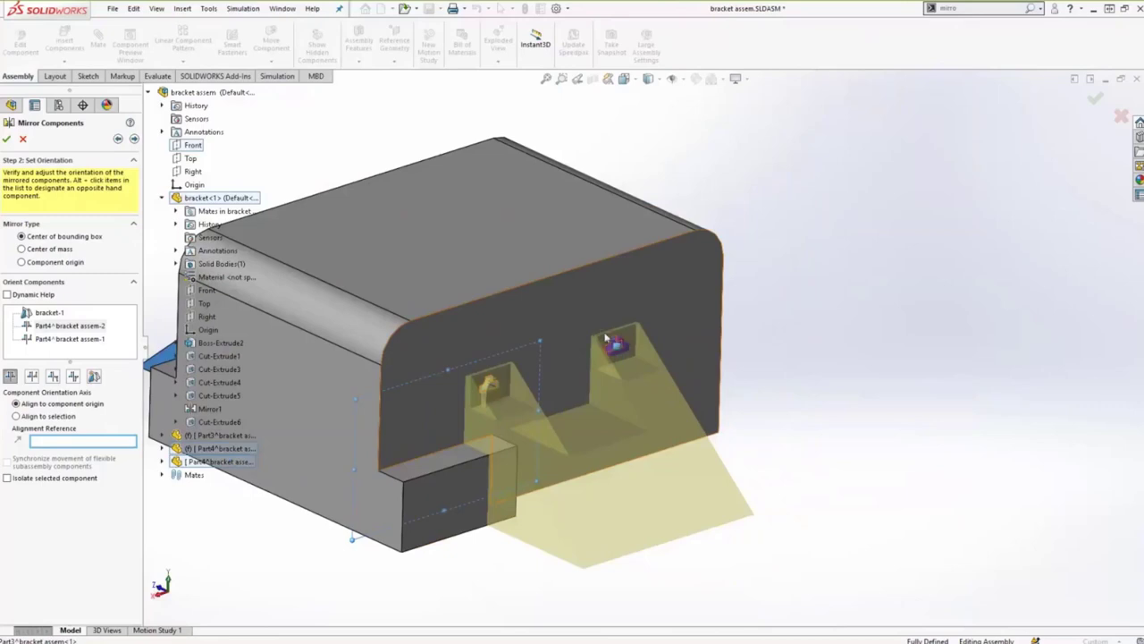
scroll(615, 353, "down", 3)
scroll(641, 369, "up", 6)
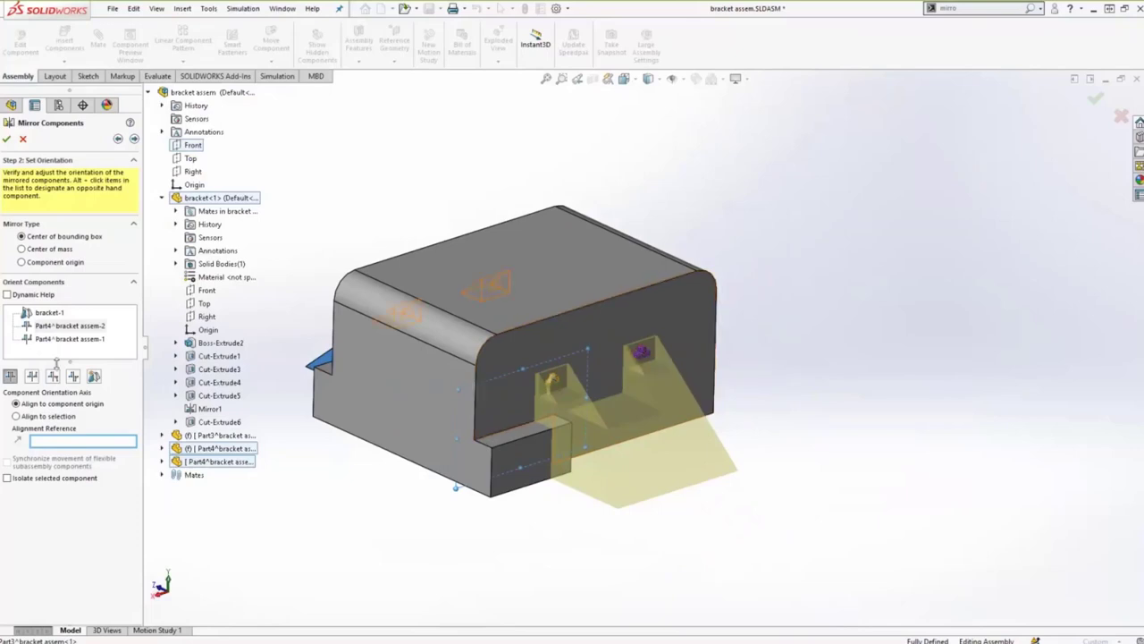
left_click(52, 376)
scroll(649, 371, "down", 5)
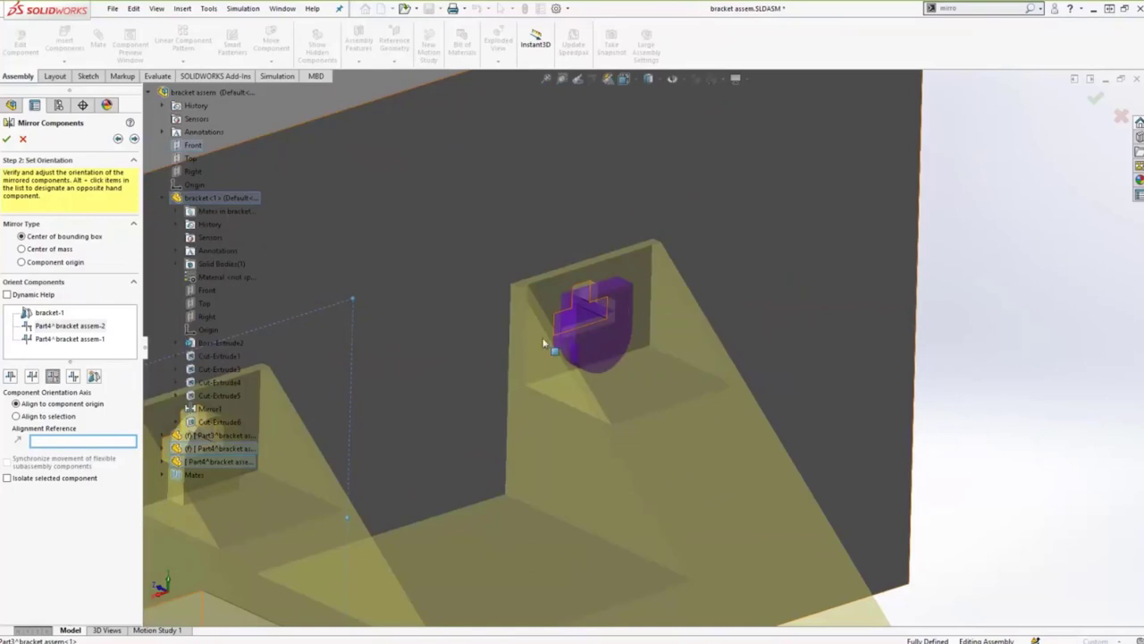
left_click(73, 376)
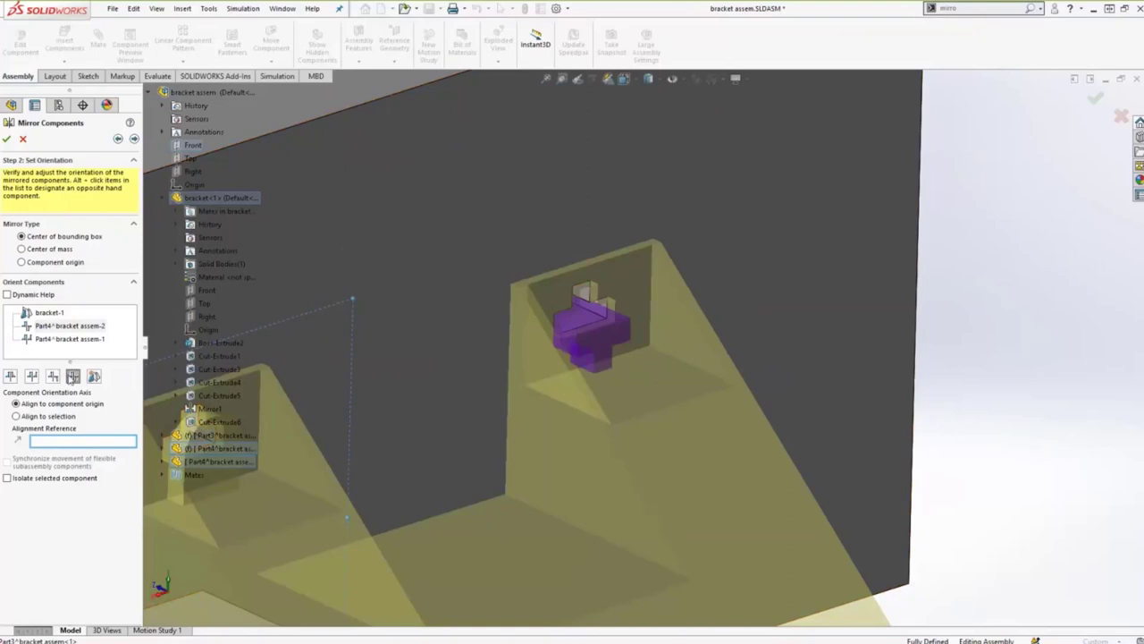
left_click(94, 376)
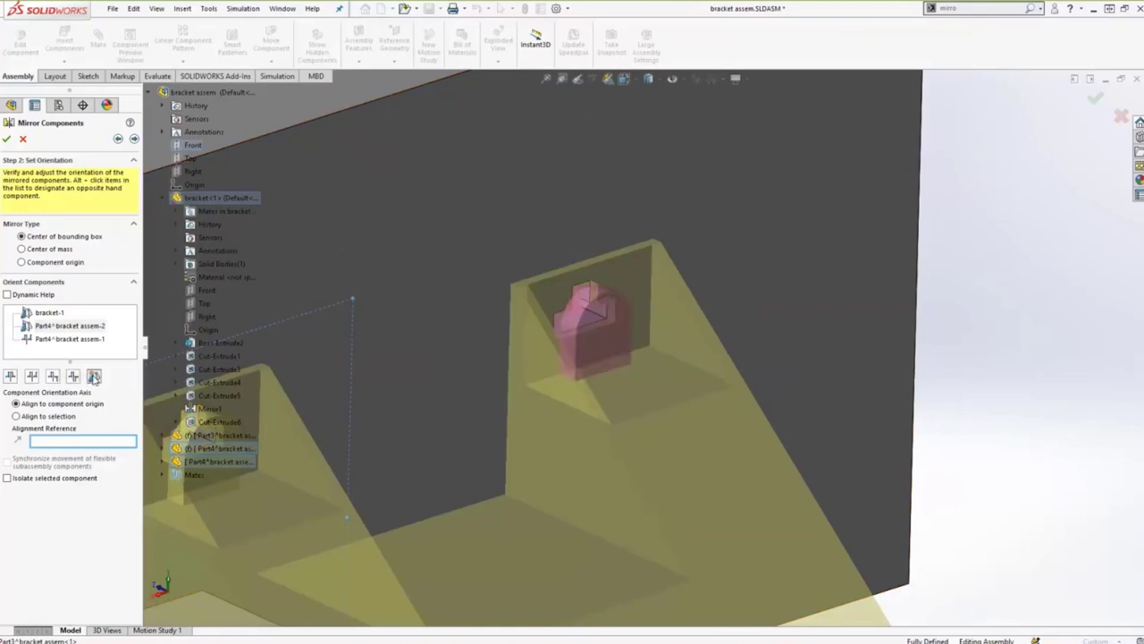
left_click(37, 378)
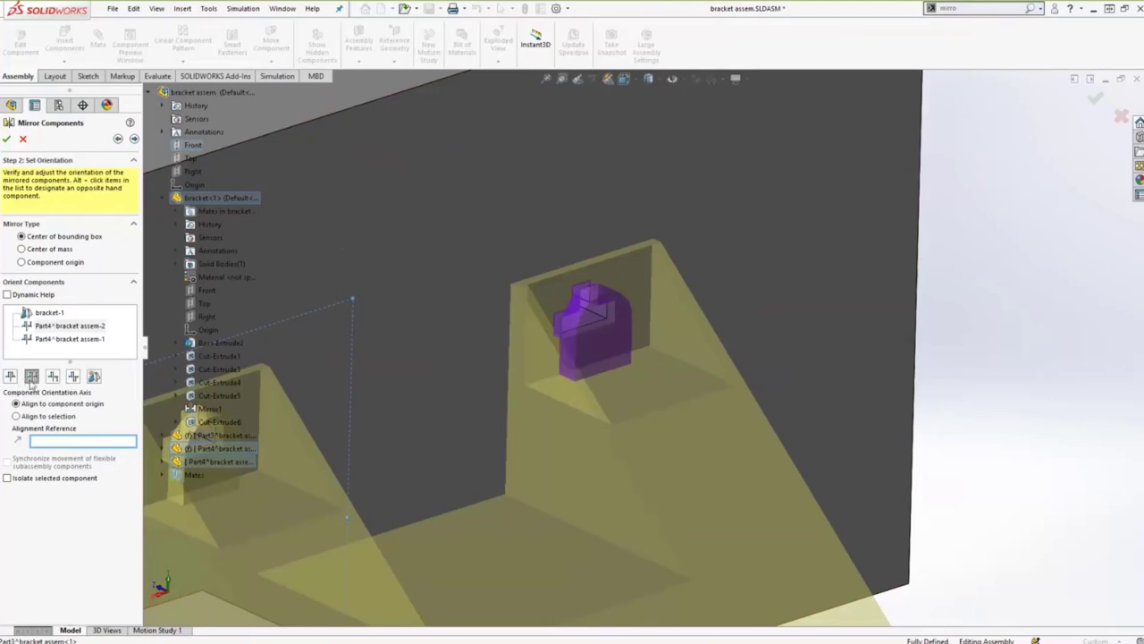
Create the opposite-hand bracket as a new file with the prefix RS_ and complete the component mirror.
left_click(134, 139)
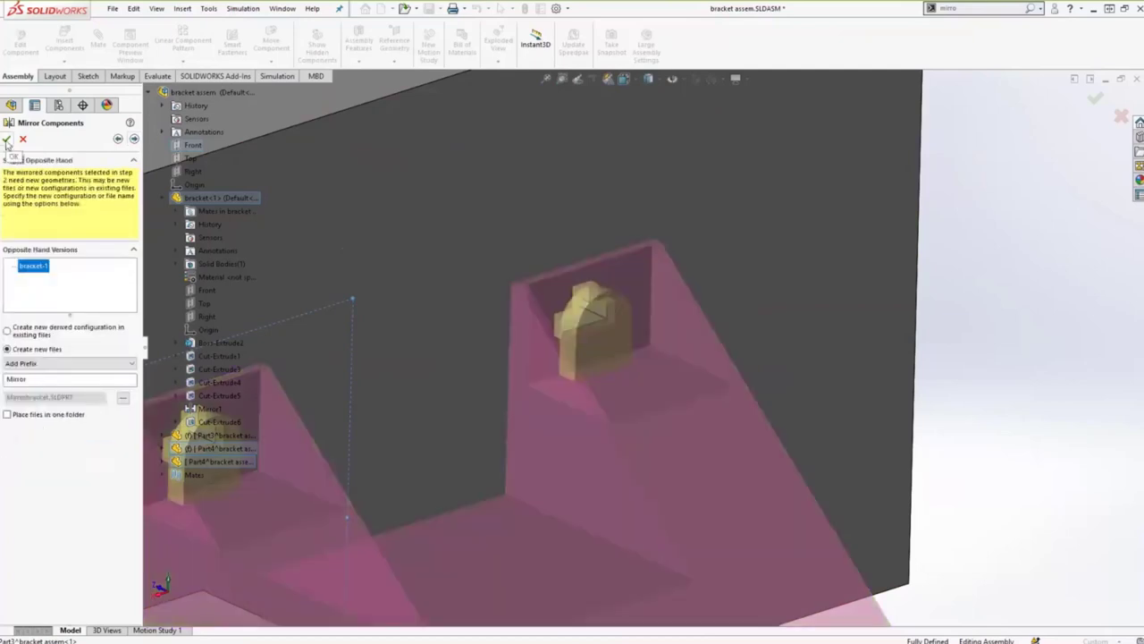
left_click(40, 380)
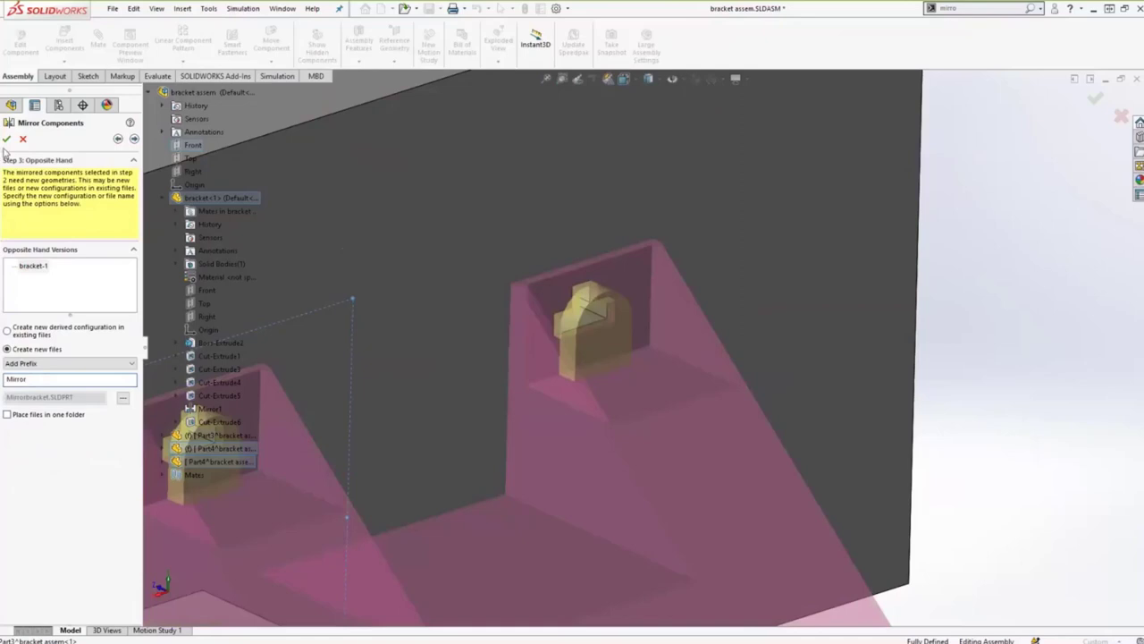
key("ctrl+a")
type("RS_")
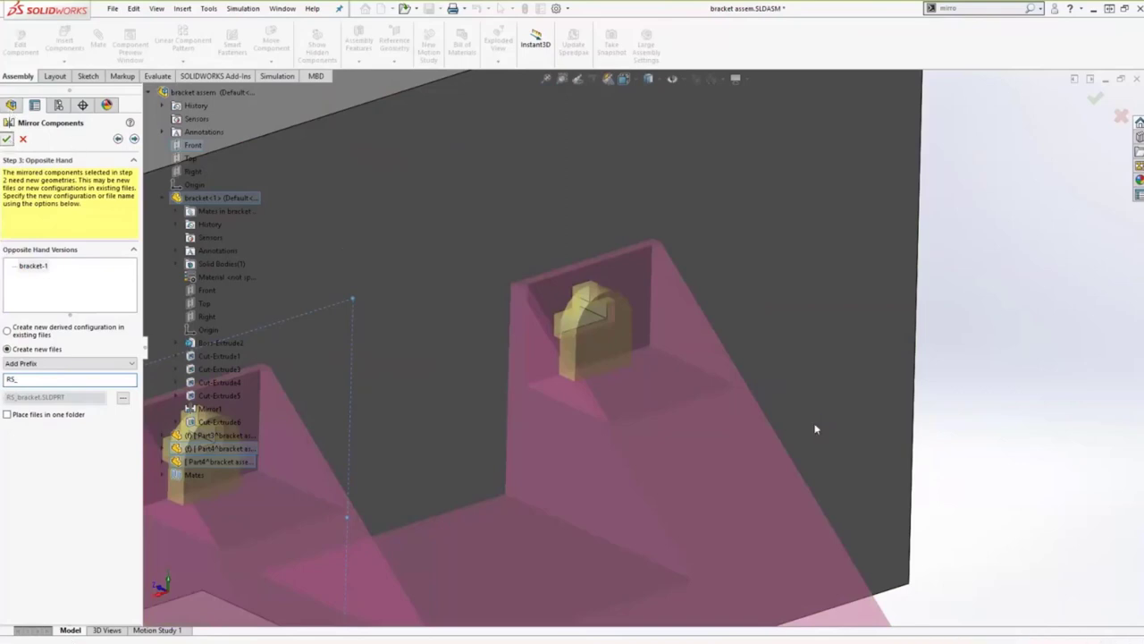
key("Return")
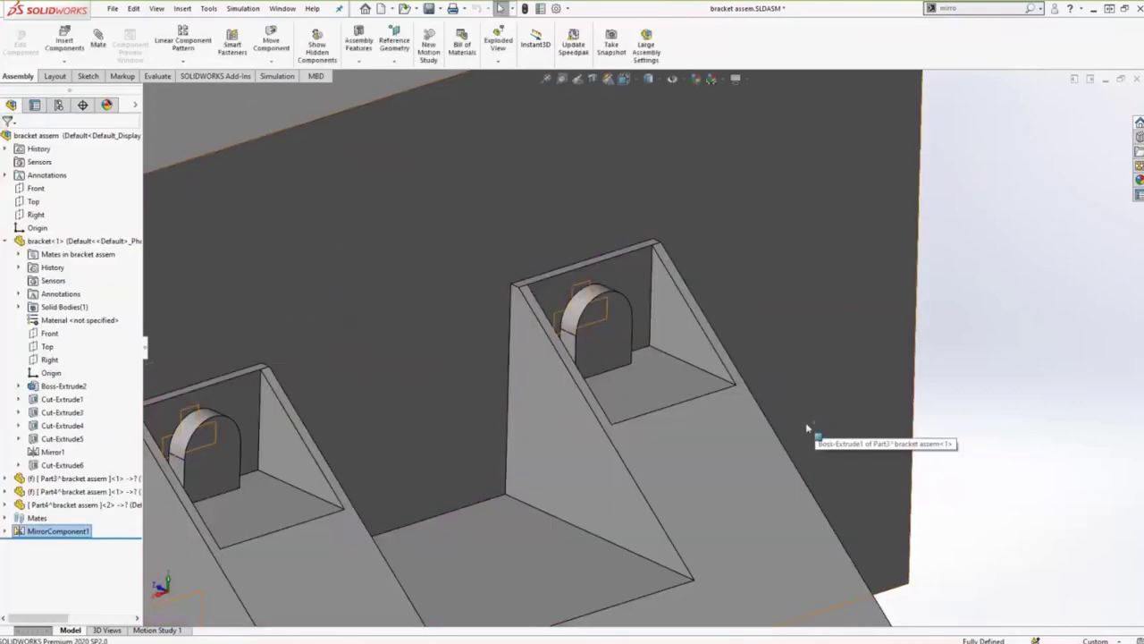
Examine the mirrored components in the assembly and compare them with the original bracket and tabs.
scroll(639, 474, "down", 6)
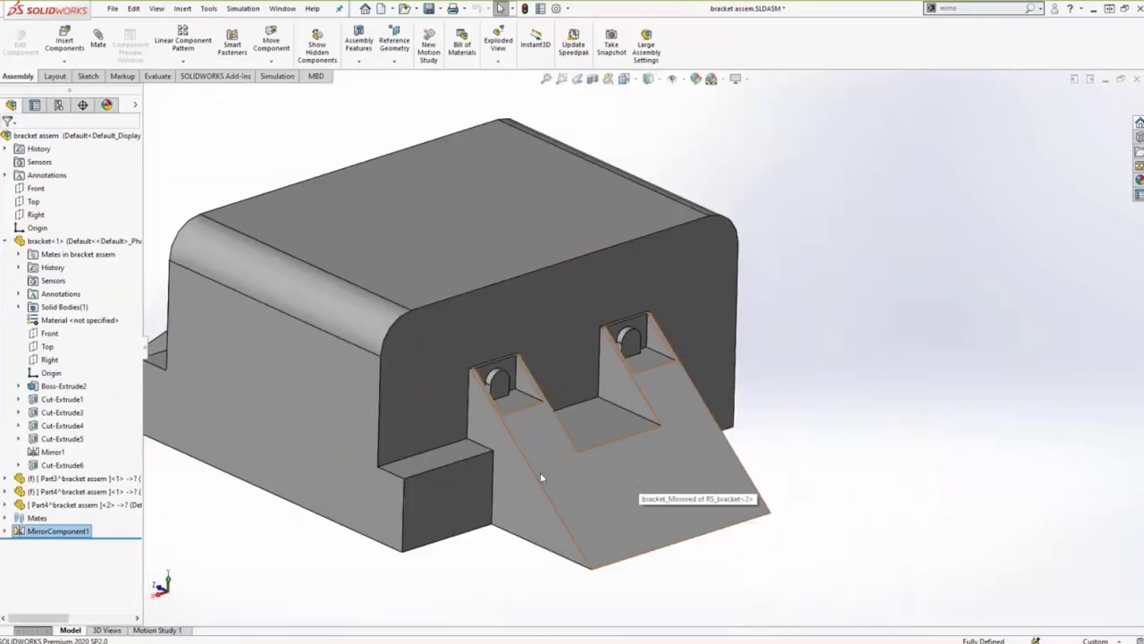
mouse_move(542, 475)
middle_mouse_down()
mouse_move(567, 487)
mouse_move(557, 486)
middle_mouse_up()
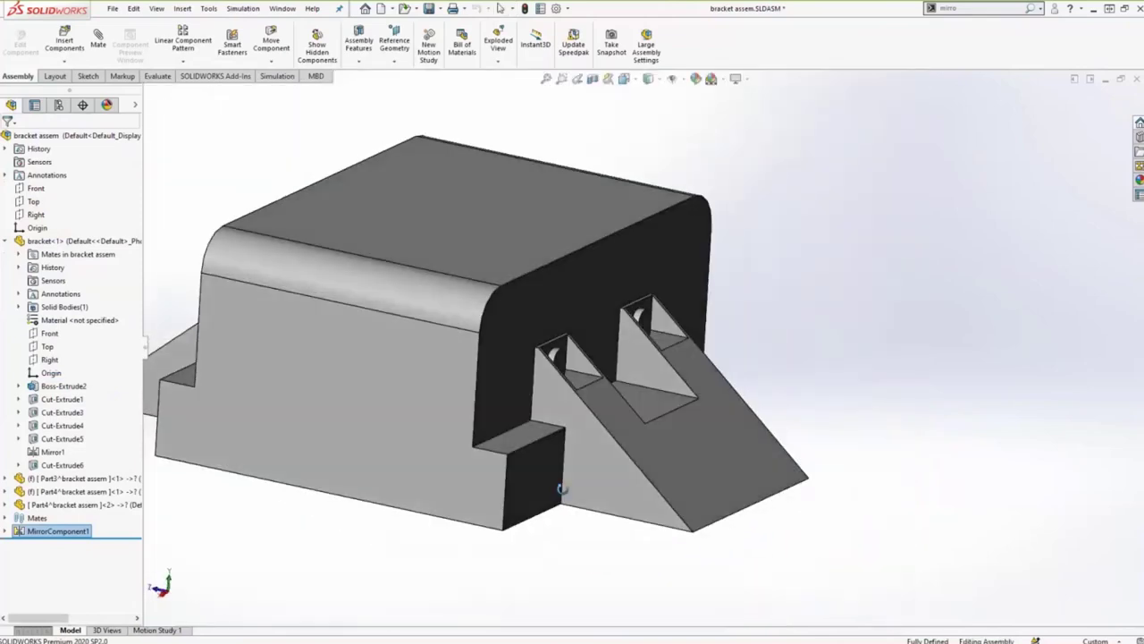
left_click(5, 531)
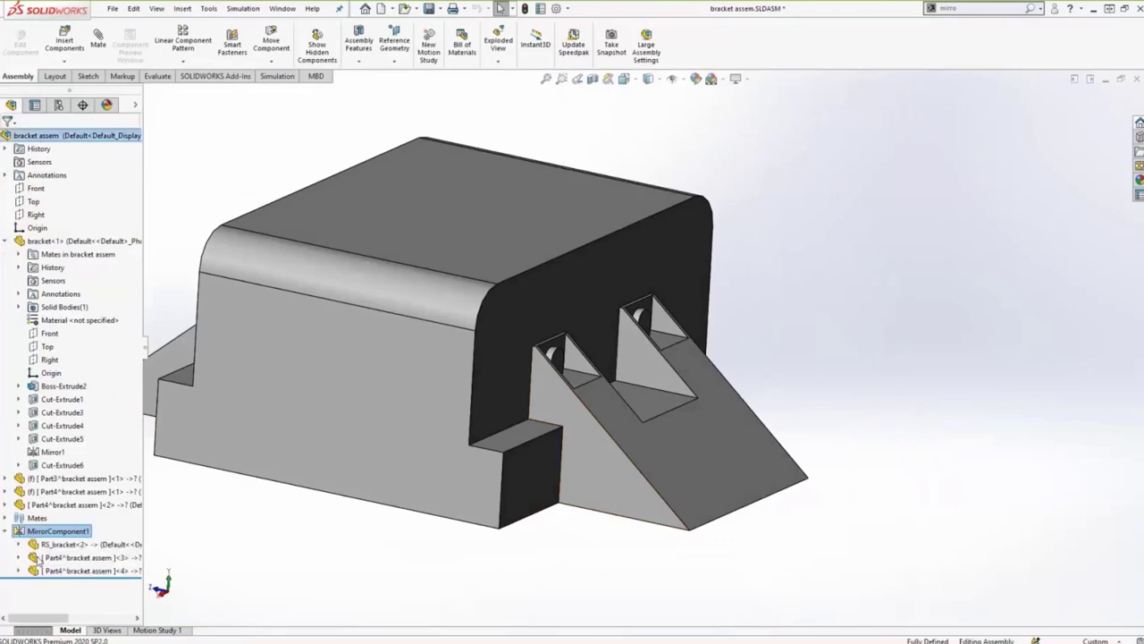
left_click(59, 570)
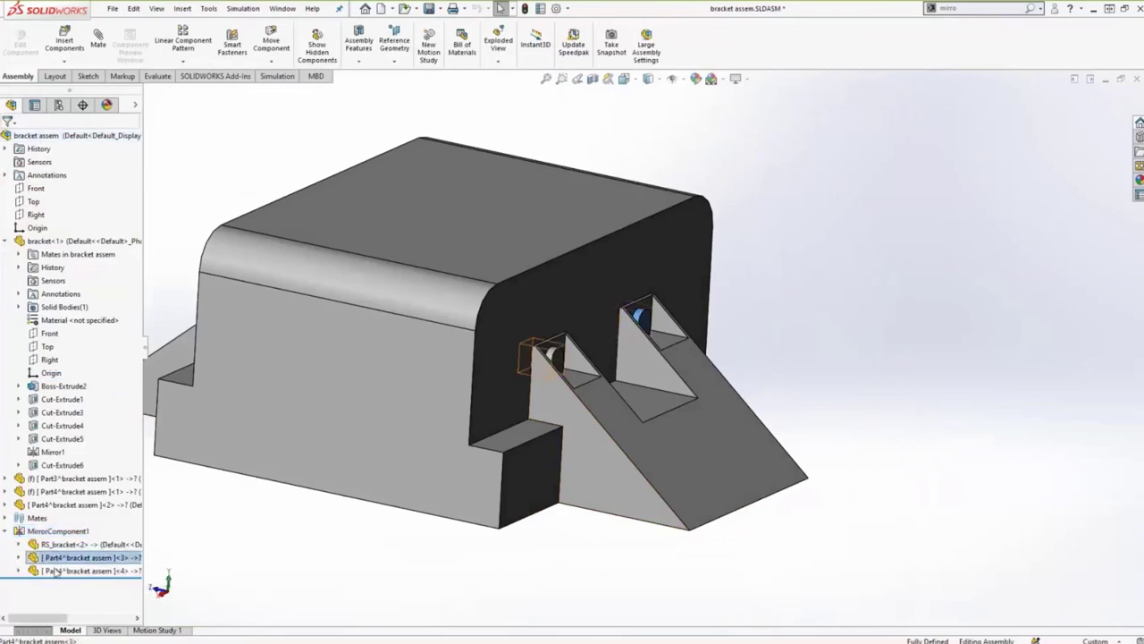
left_click(47, 492)
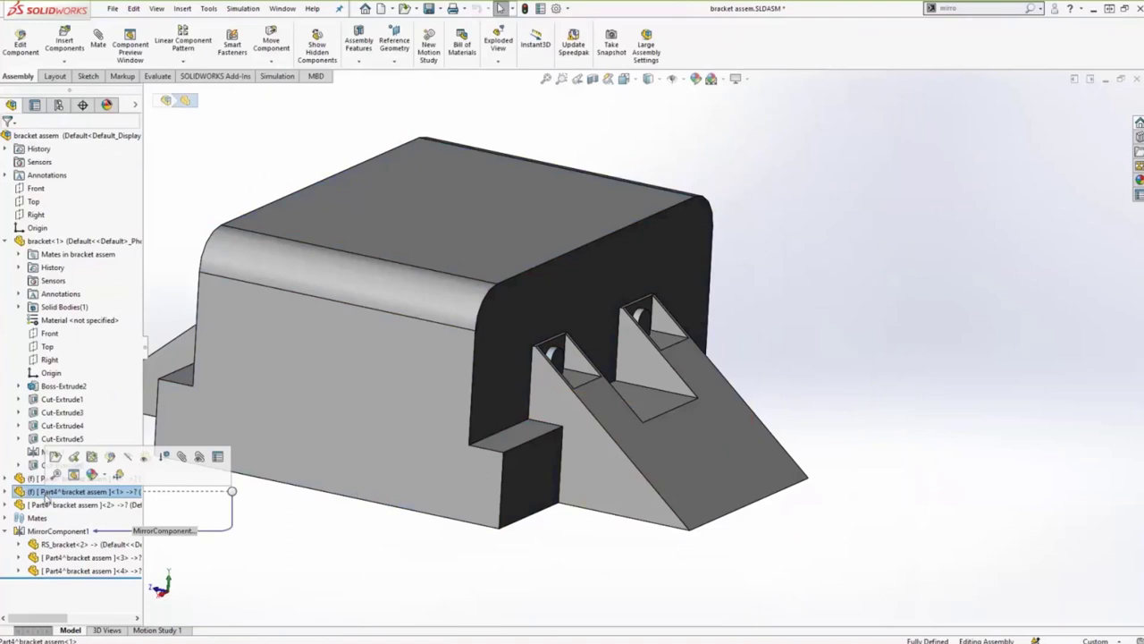
left_click(53, 505)
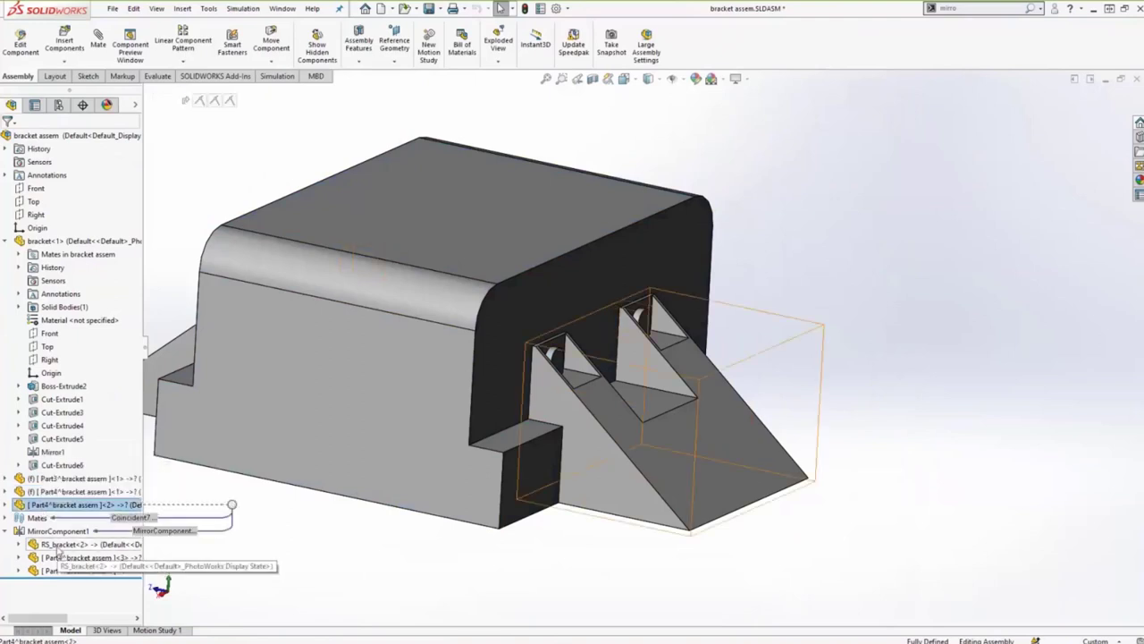
left_click(61, 544)
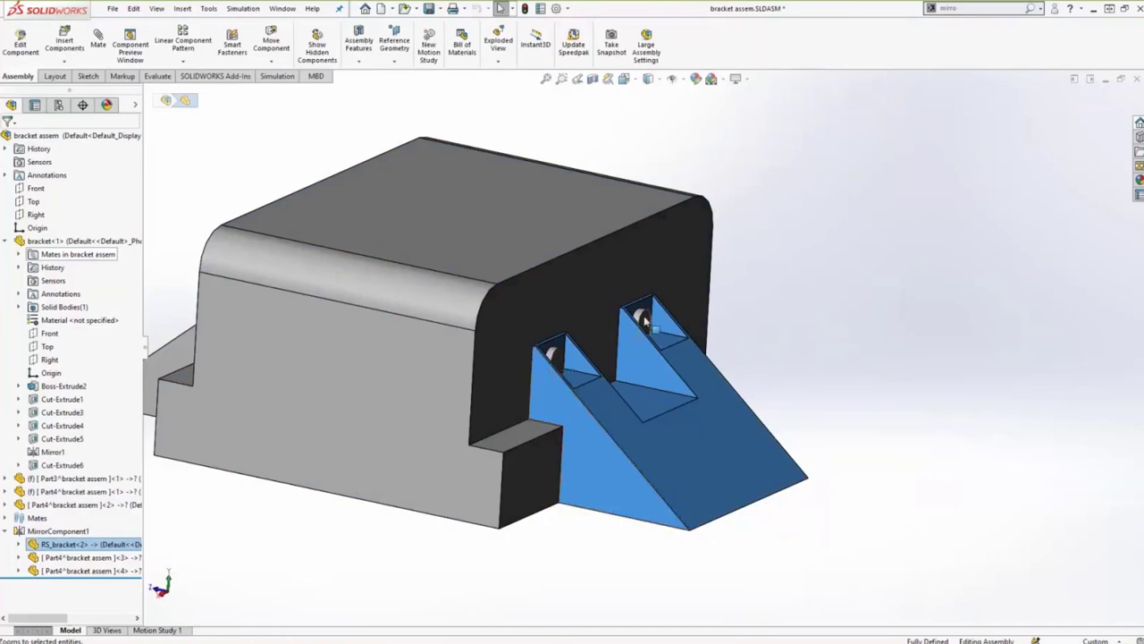
key("z")
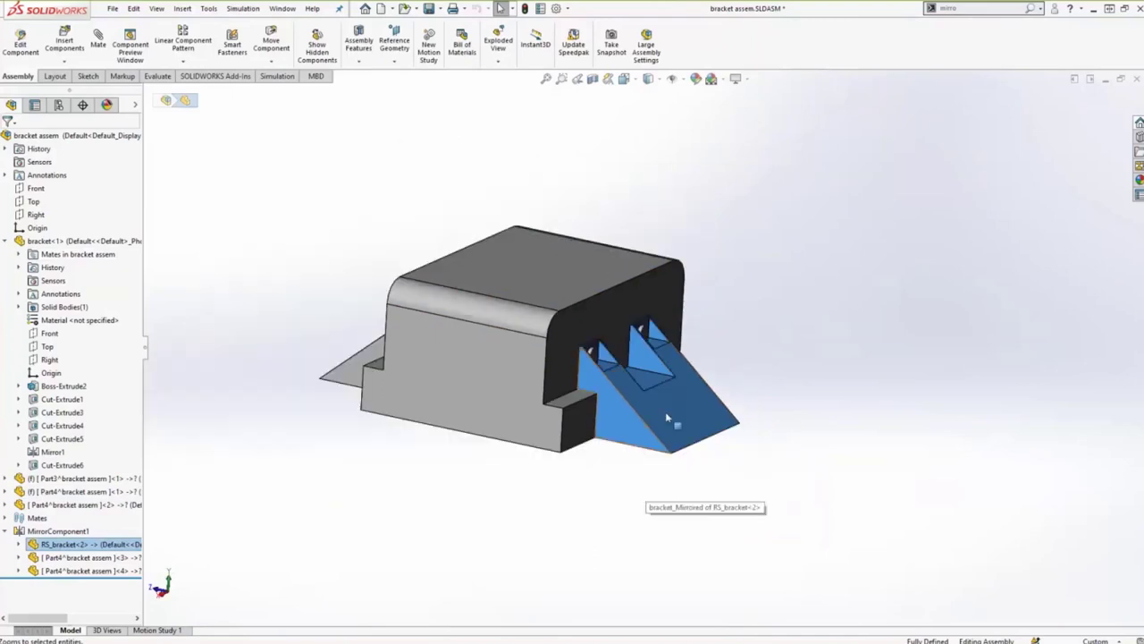
left_click(666, 411)
left_click(361, 369)
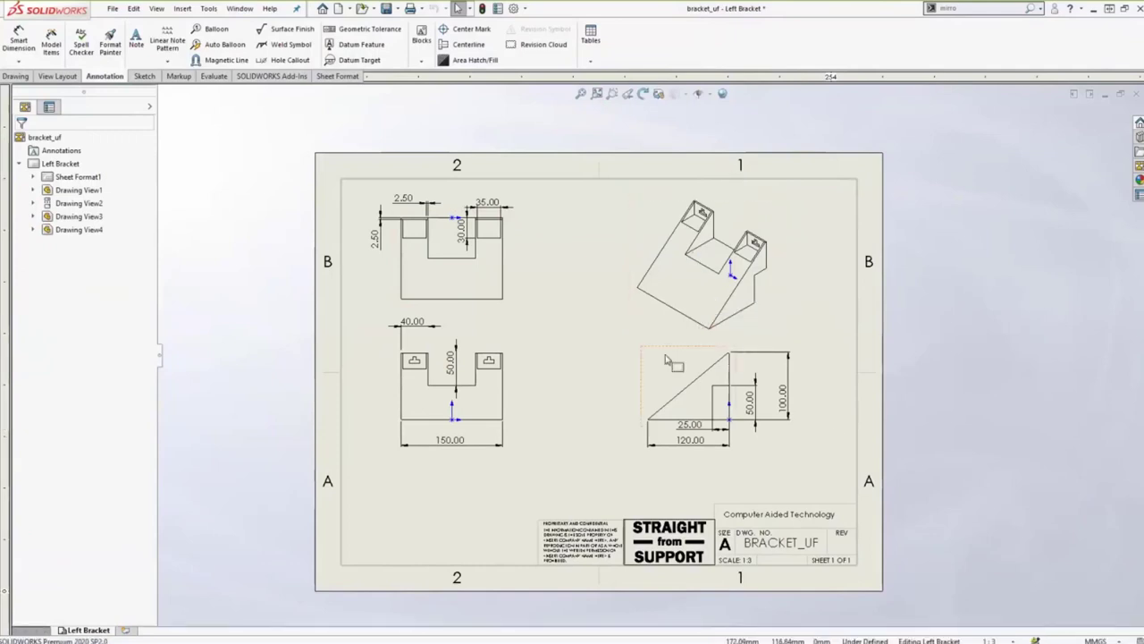
Inspect the bracket_uf drawing and its Left Bracket sheet format, returning to the drawing sheet.
scroll(707, 292, "up", 1)
scroll(714, 297, "up", 2)
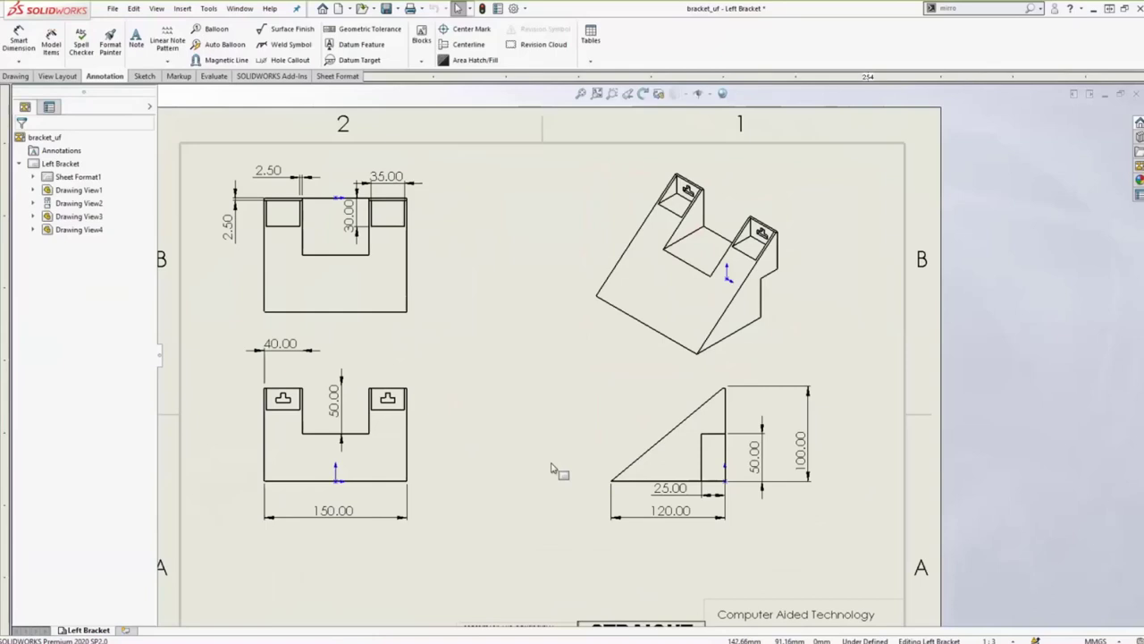
scroll(691, 410, "up", 3)
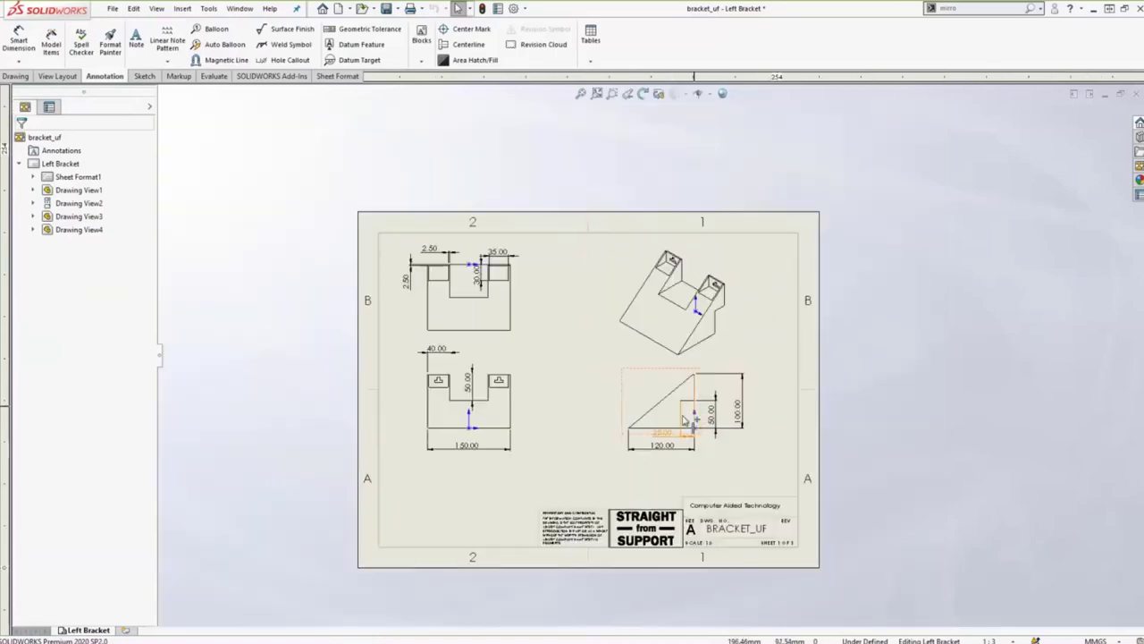
right_click(98, 632)
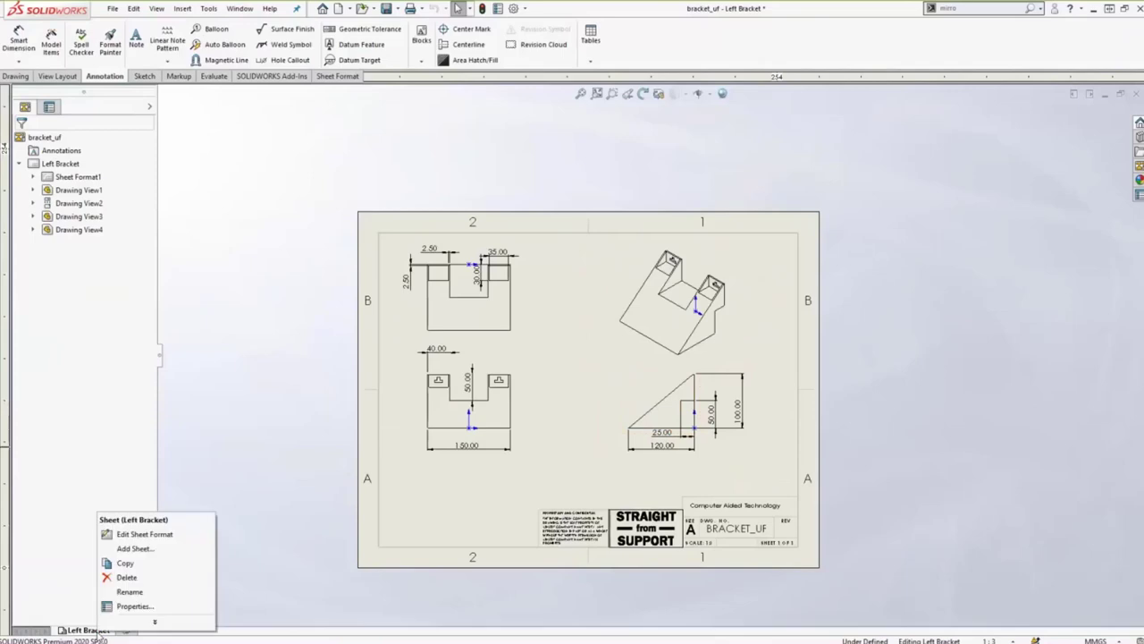
left_click(143, 534)
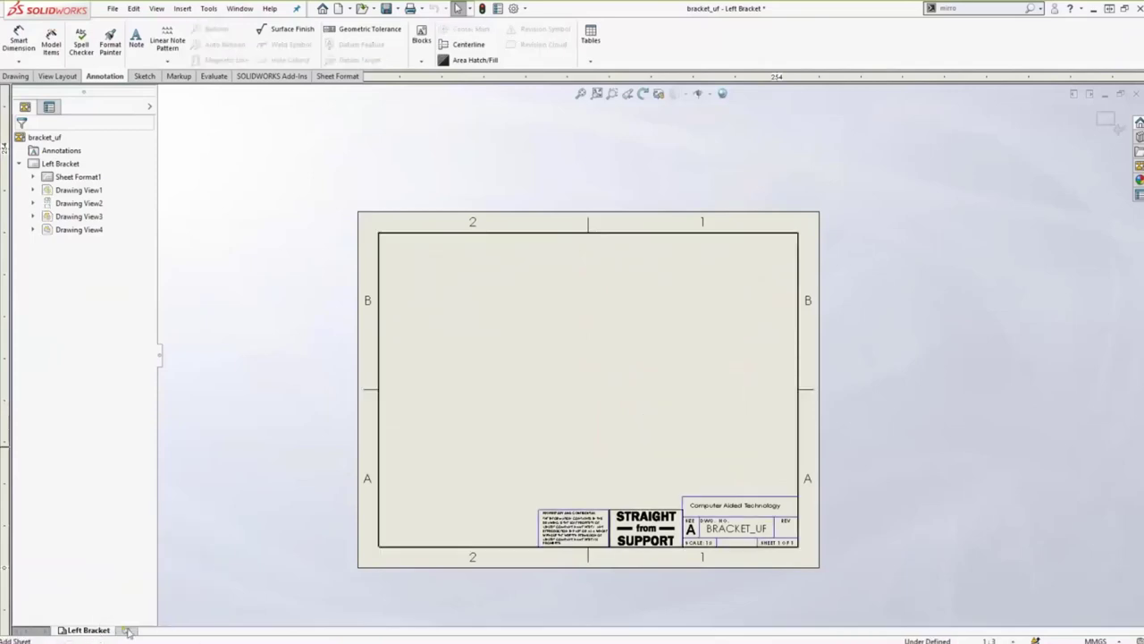
left_click(1112, 122)
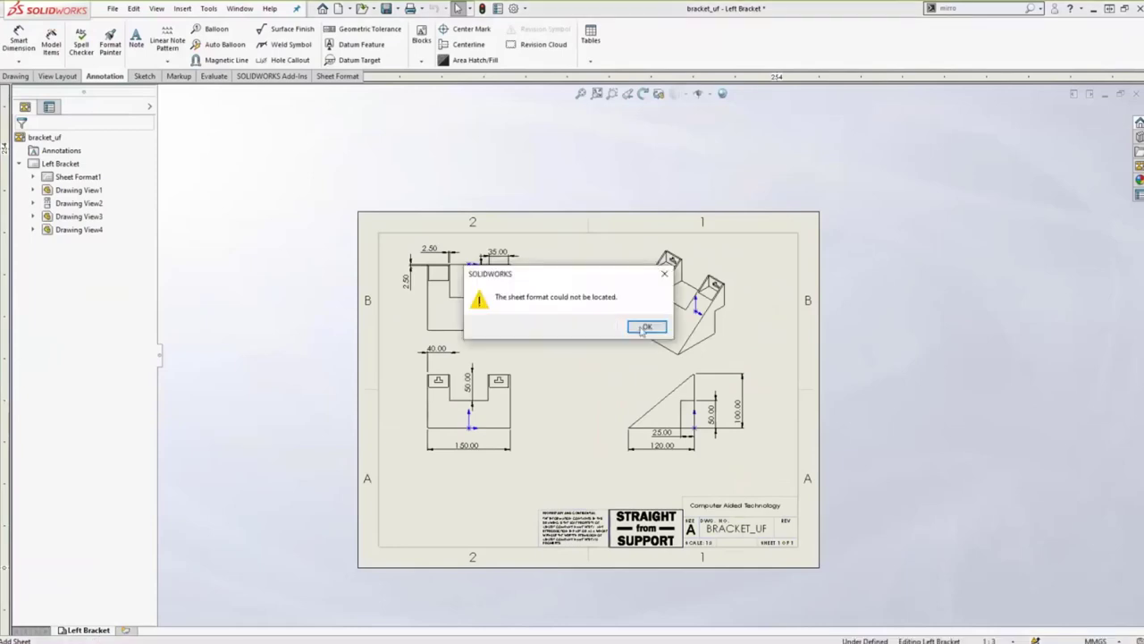
Add a new A0 (ISO) drawing sheet with its sheet format displayed, and open that format for editing.
left_click(643, 328)
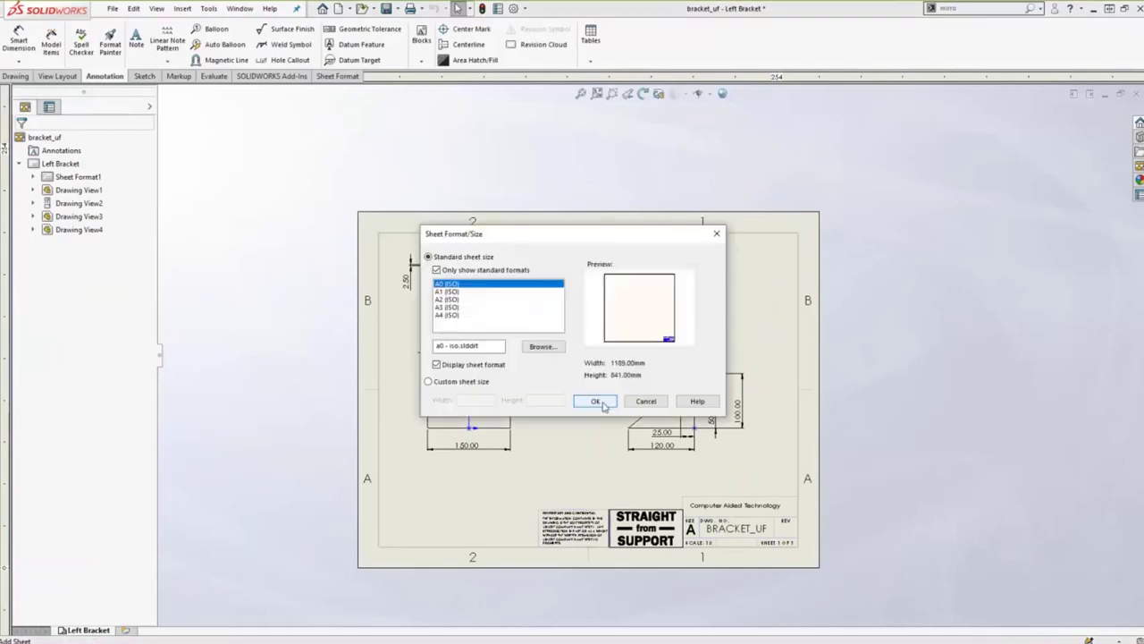
left_click(596, 400)
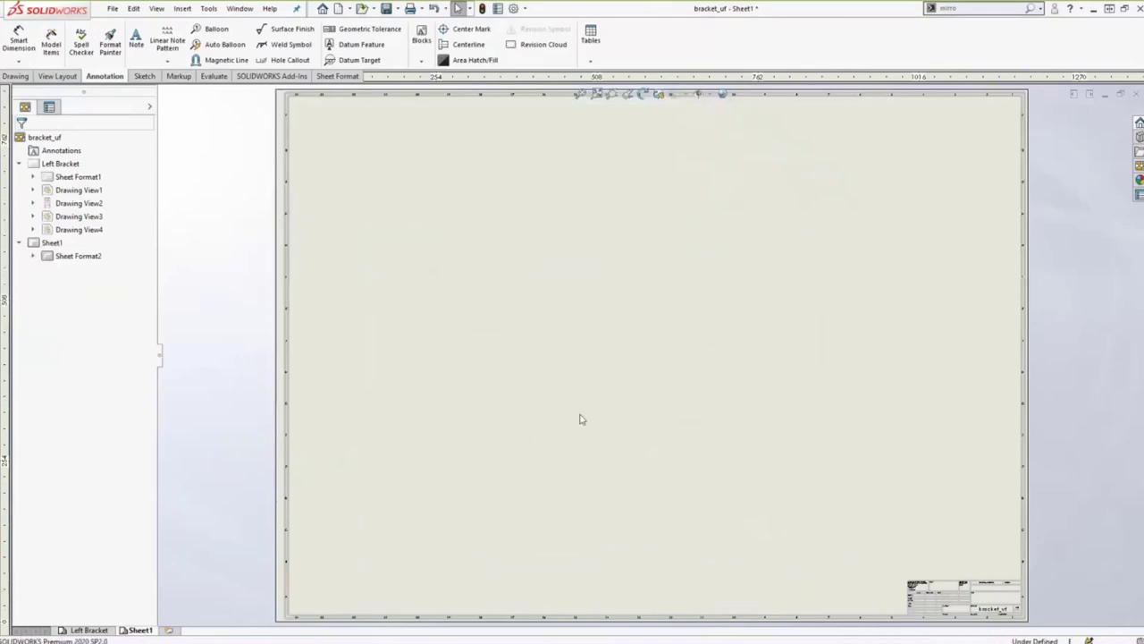
right_click(580, 417)
left_click(631, 218)
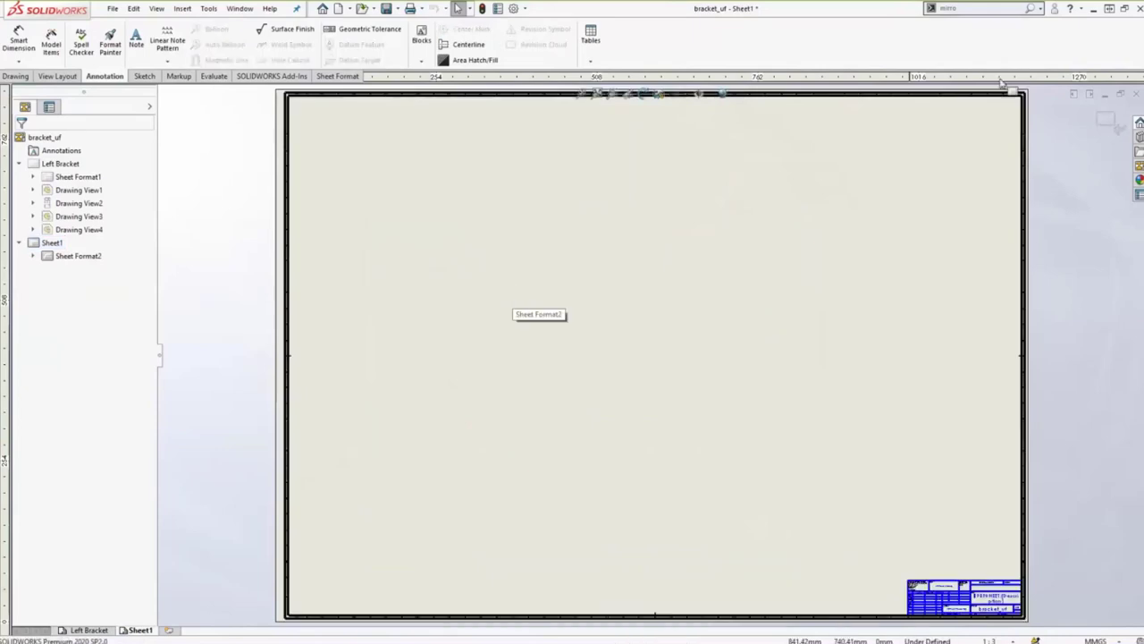
Finish editing the sheet format and open Sheet1's properties, including non-standard sheet formats in the available sizes.
left_click(1106, 119)
right_click(688, 322)
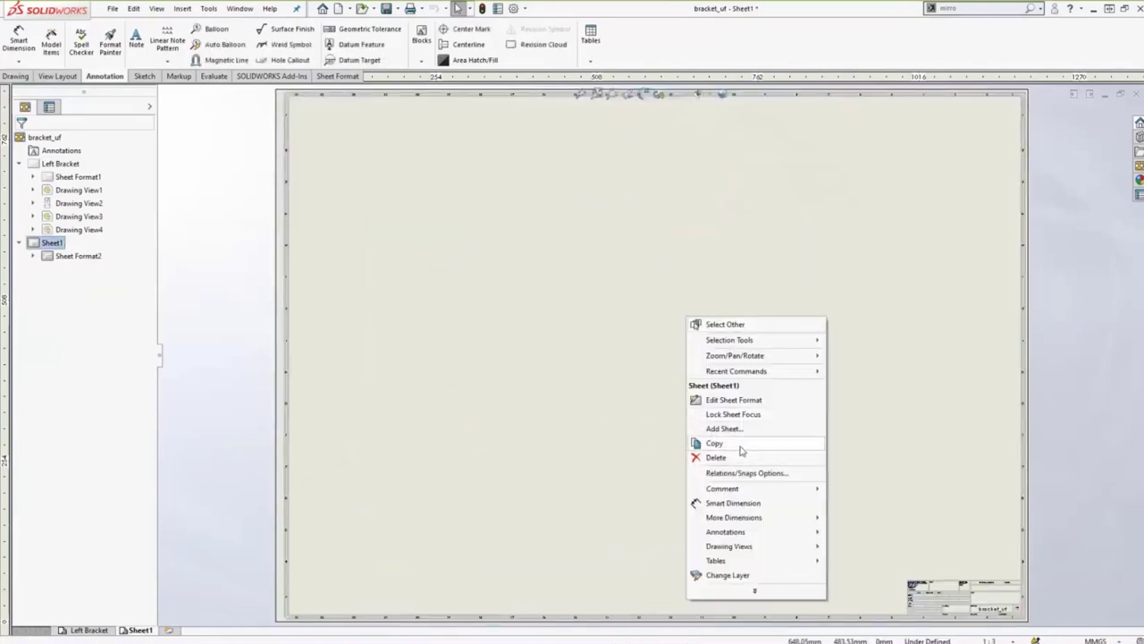
left_click(755, 590)
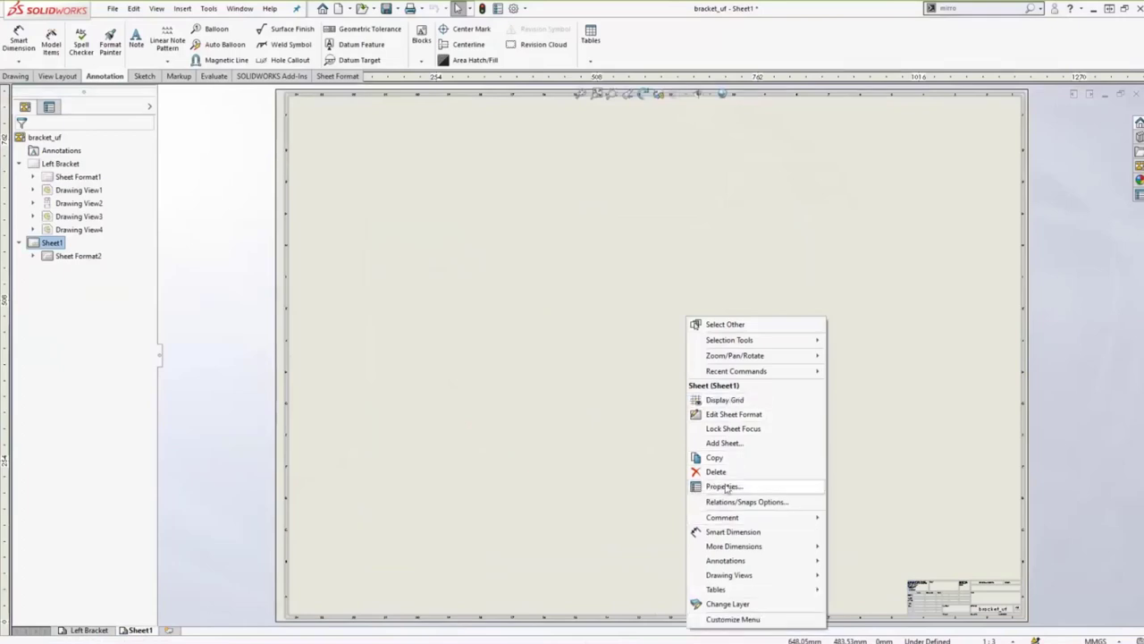
left_click(726, 487)
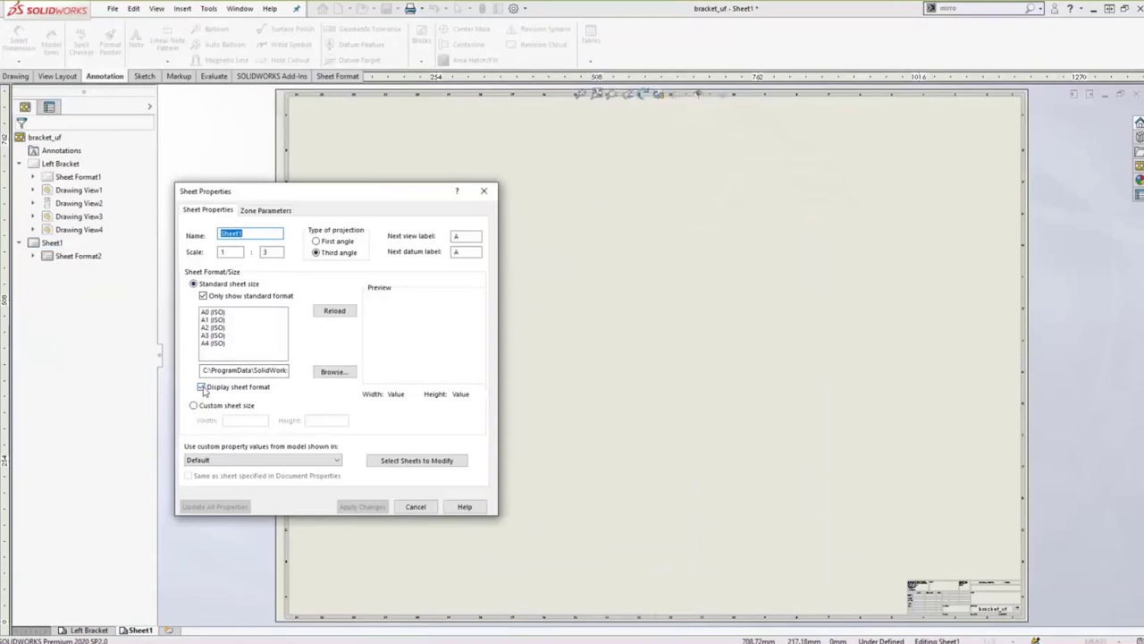
left_click(203, 295)
scroll(240, 333, "down", 2)
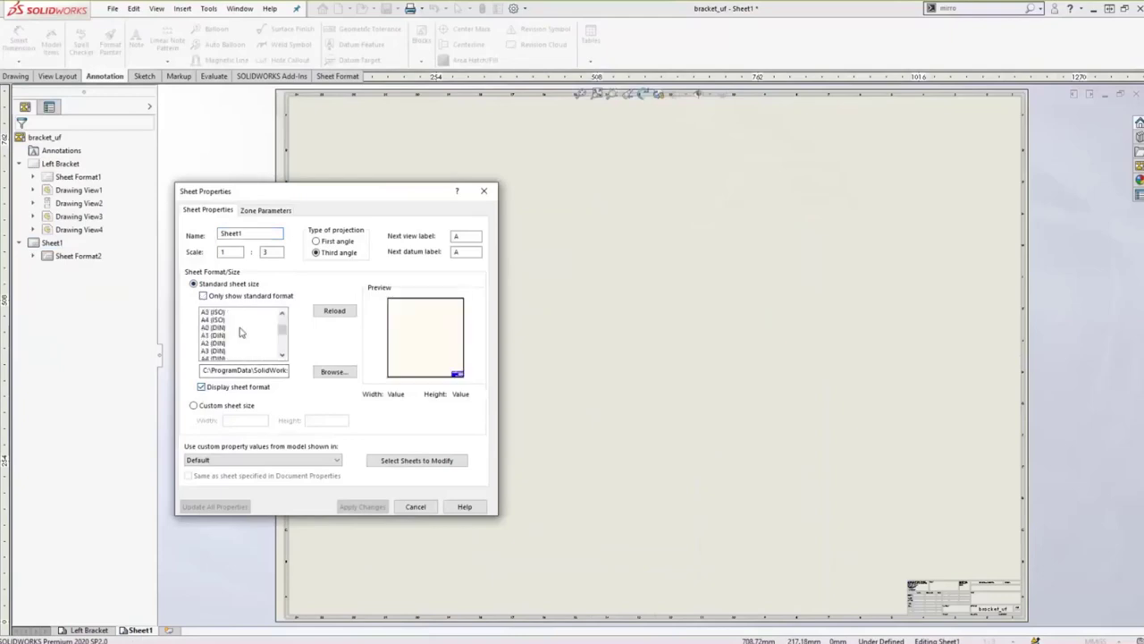
scroll(239, 332, "down", 5)
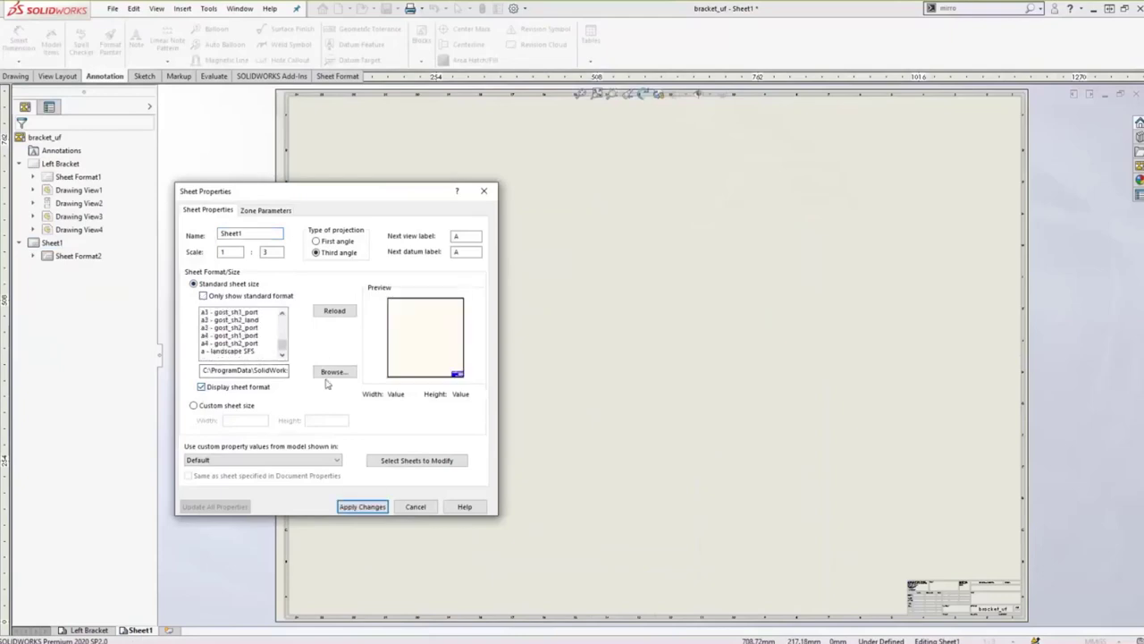
Load the sheet format a - landscape SFS.slddrt from the SFS SW Templates folder and apply it to Sheet1.
left_click(329, 374)
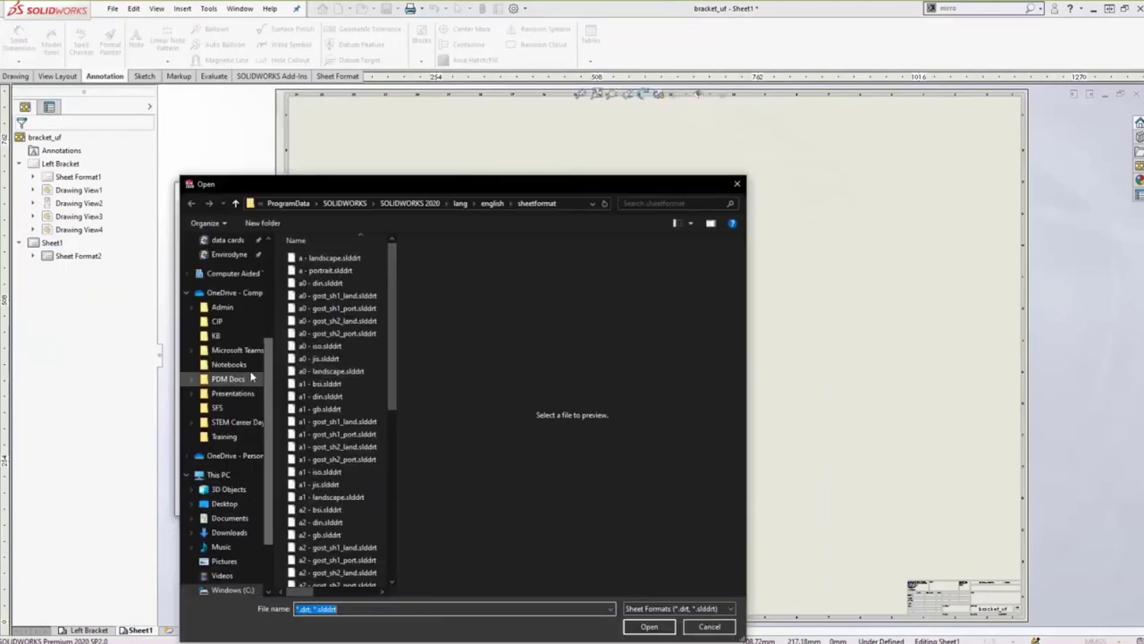
scroll(252, 378, "up", 5)
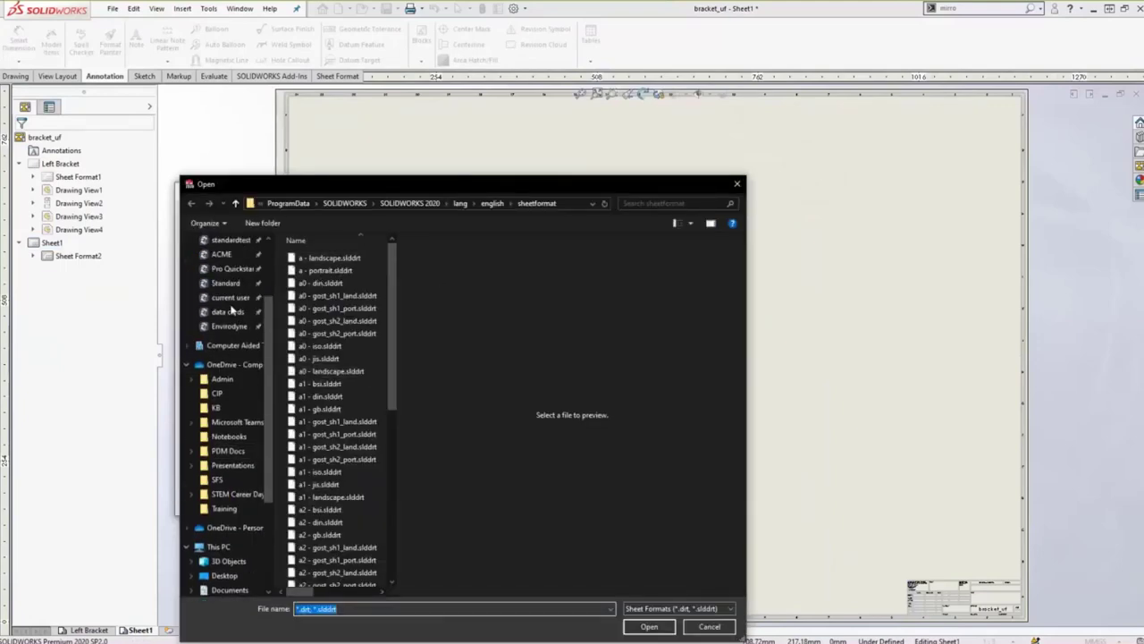
scroll(231, 309, "up", 3)
left_click(227, 292)
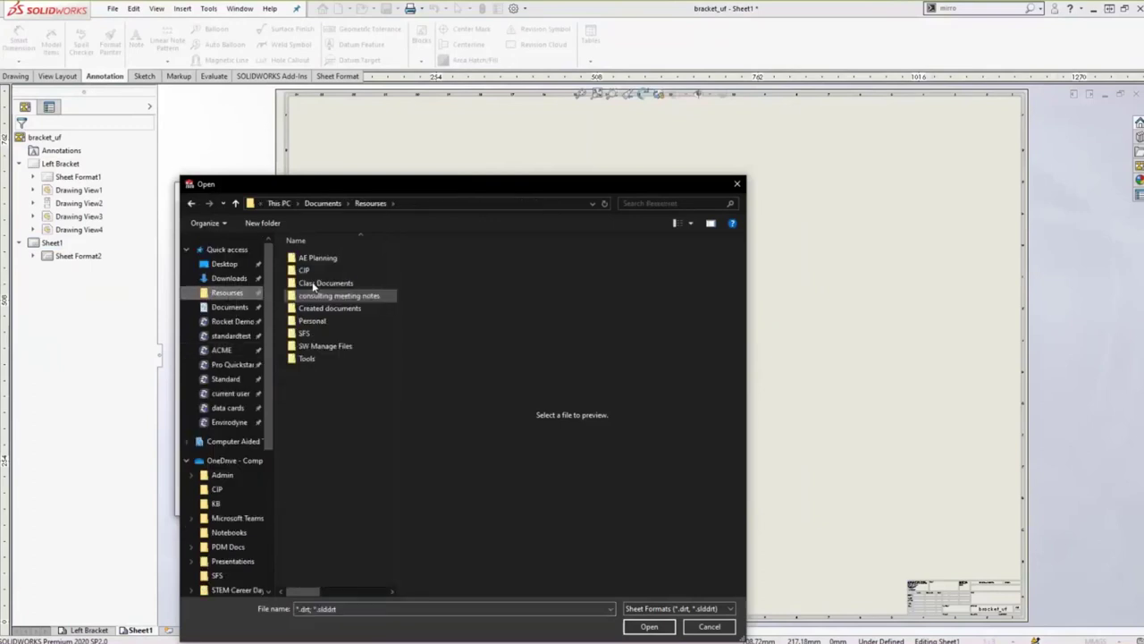
double_click(304, 333)
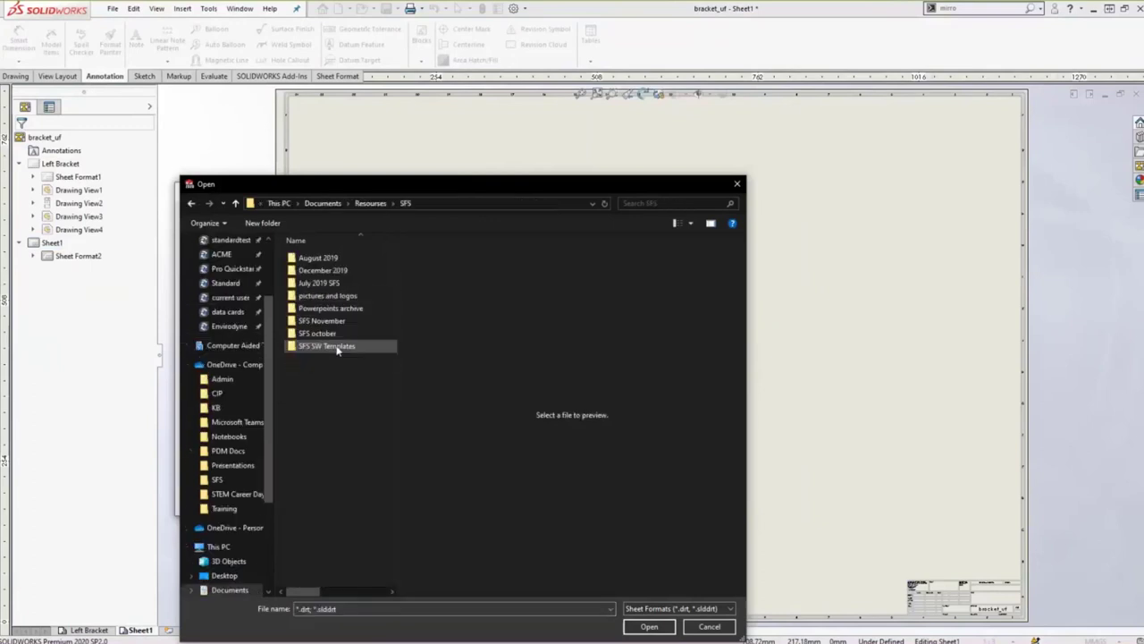
double_click(338, 347)
left_click(333, 257)
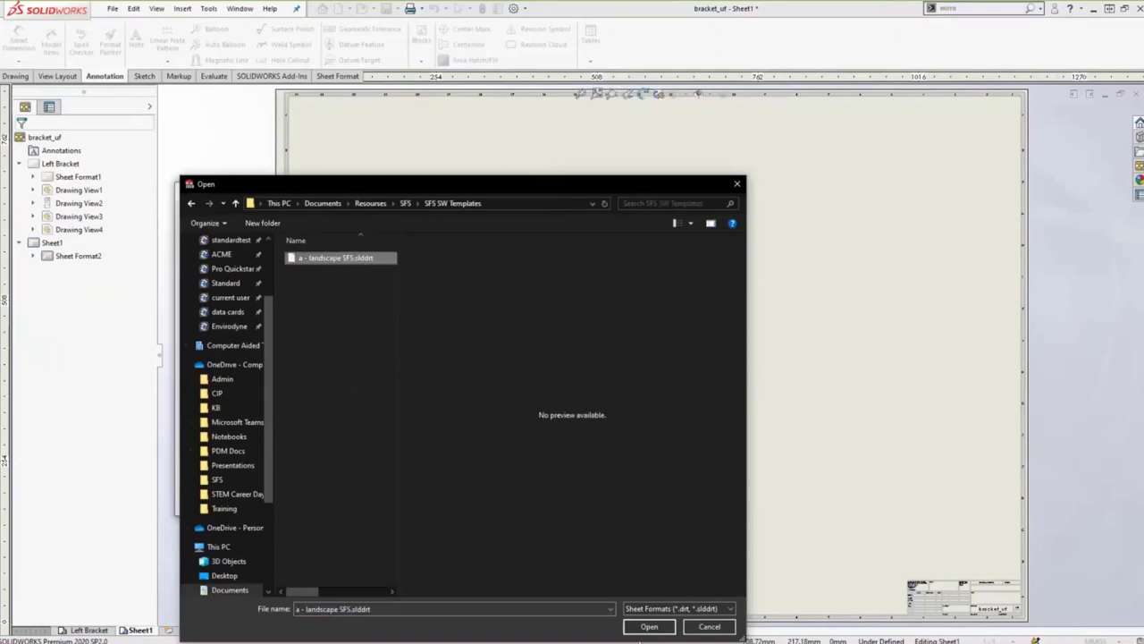
left_click(649, 626)
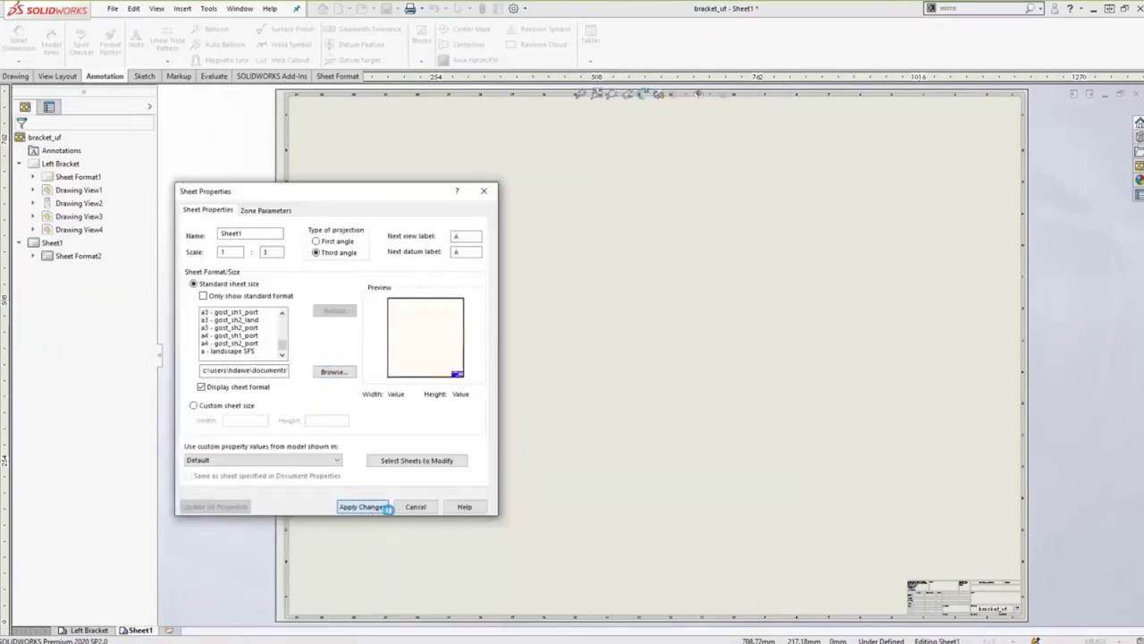
left_click(384, 508)
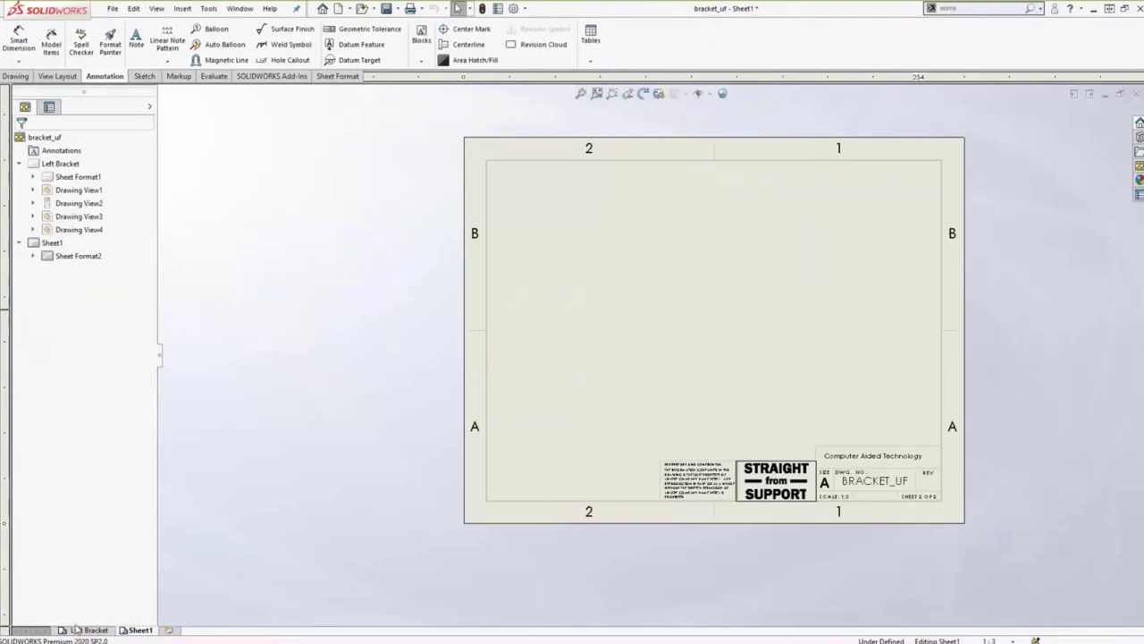
Copy all four drawing views from the Left Bracket sheet and paste them onto Sheet1.
double_click(61, 163)
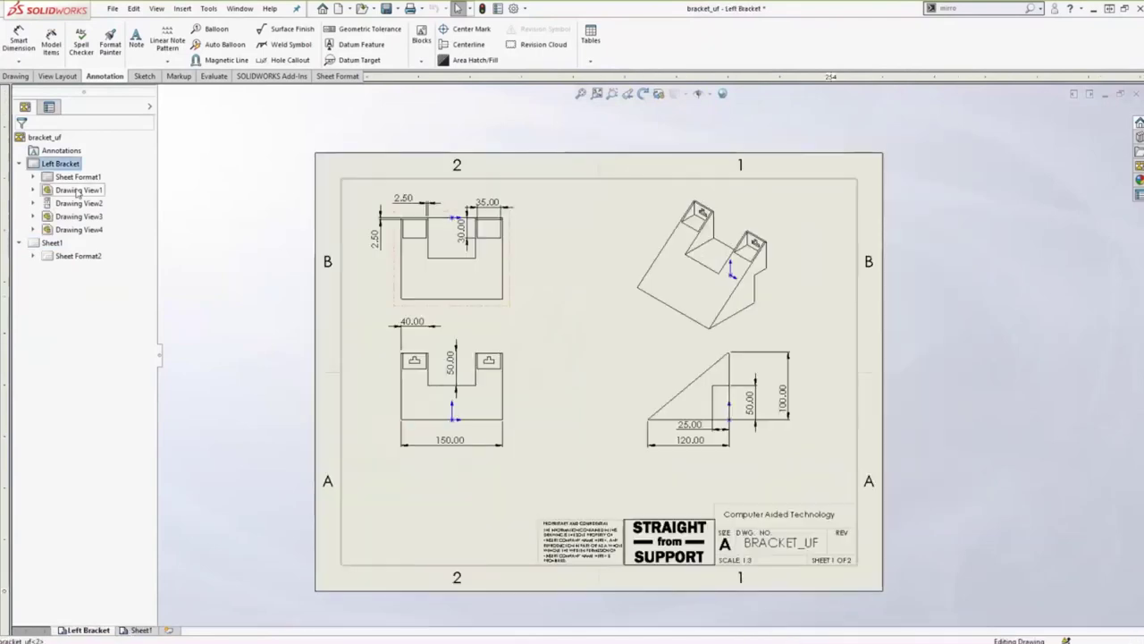
left_click(76, 190)
left_click(72, 203, "ctrl")
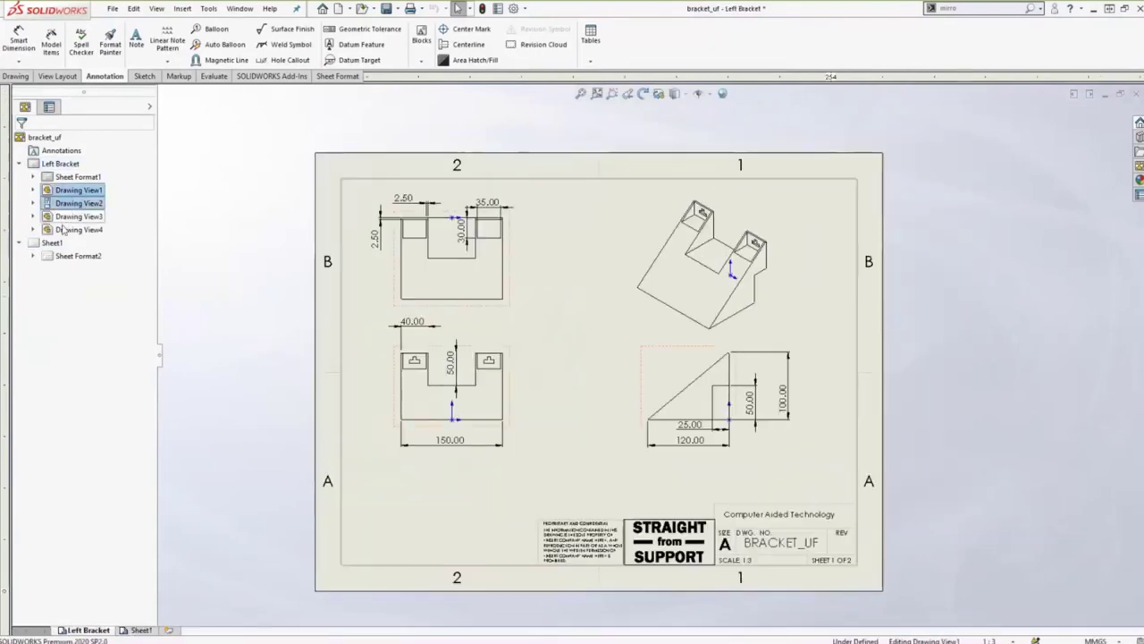
left_click(64, 216, "ctrl")
left_click(60, 230, "ctrl")
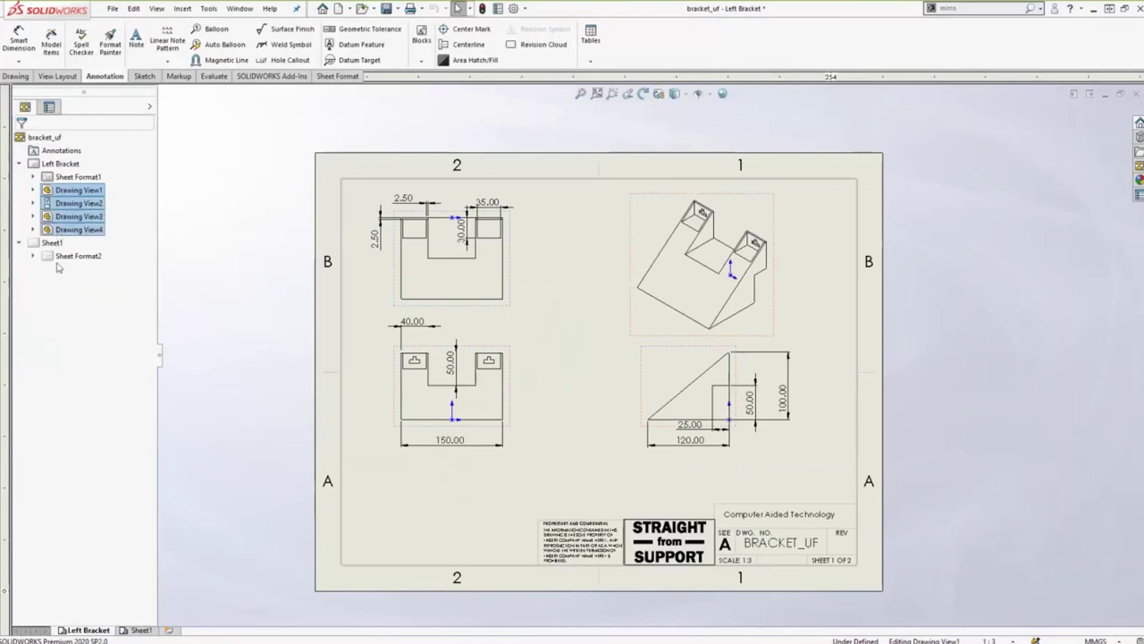
left_click(52, 243)
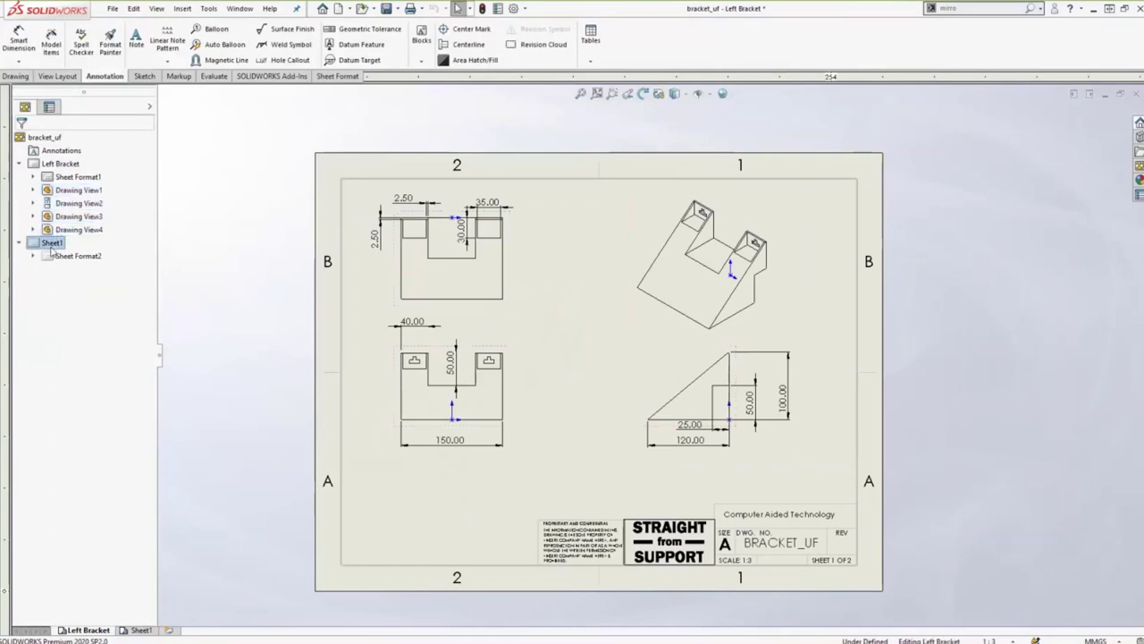
left_click(140, 630)
key("ctrl+v")
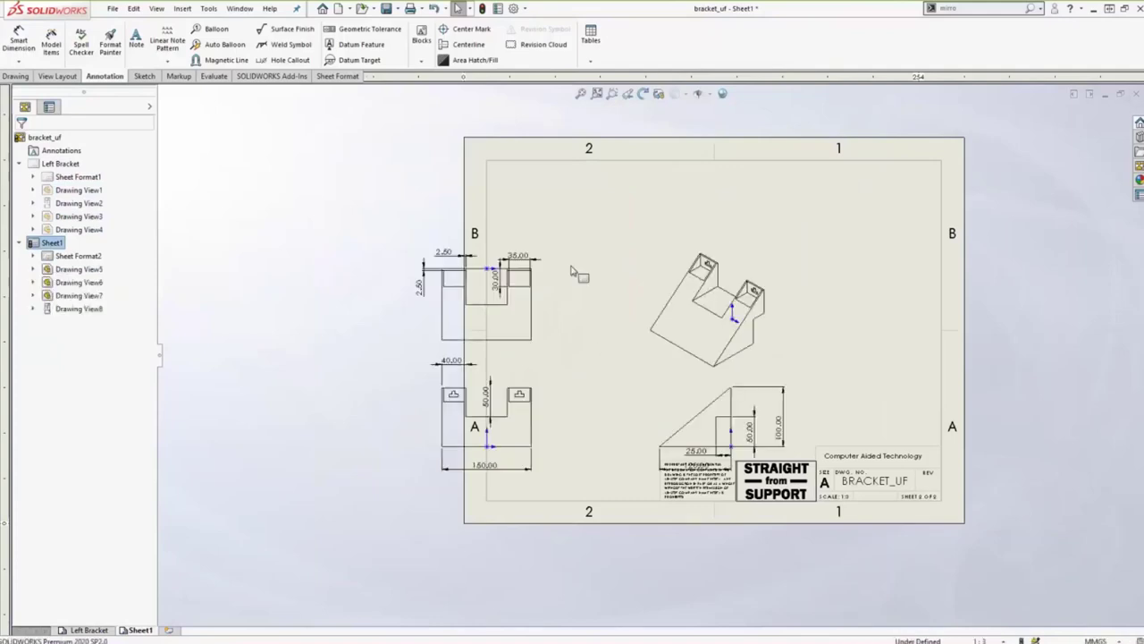
Reposition the pasted isometric, side and front/top views so they fit inside the border, clear of the title block.
left_click_drag(864, 219, 899, 187)
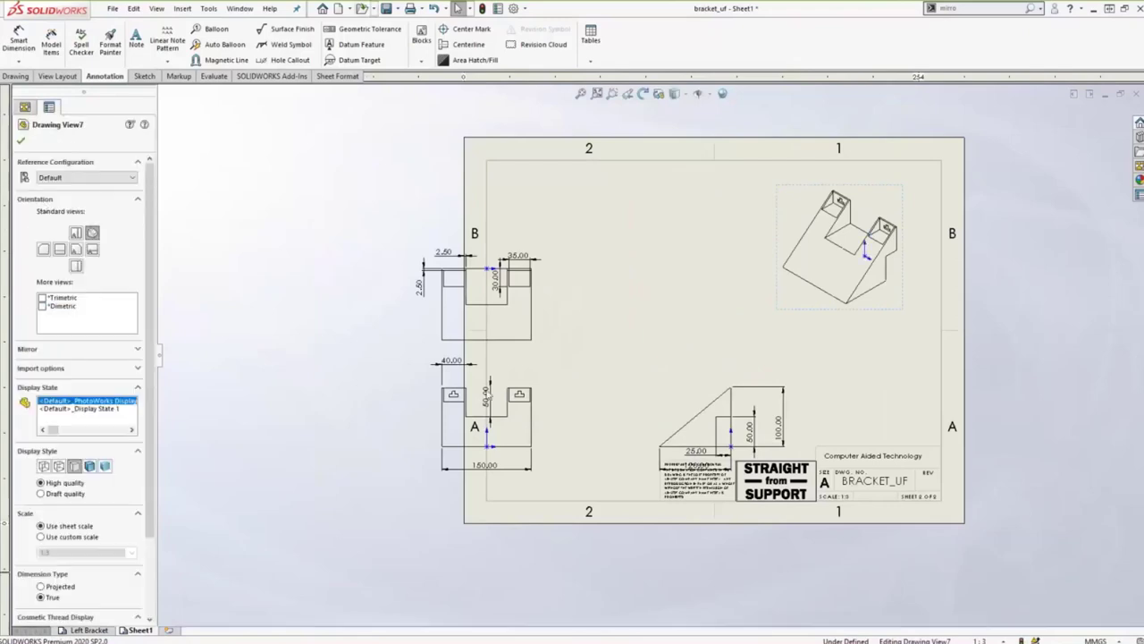
left_click_drag(721, 384, 837, 351)
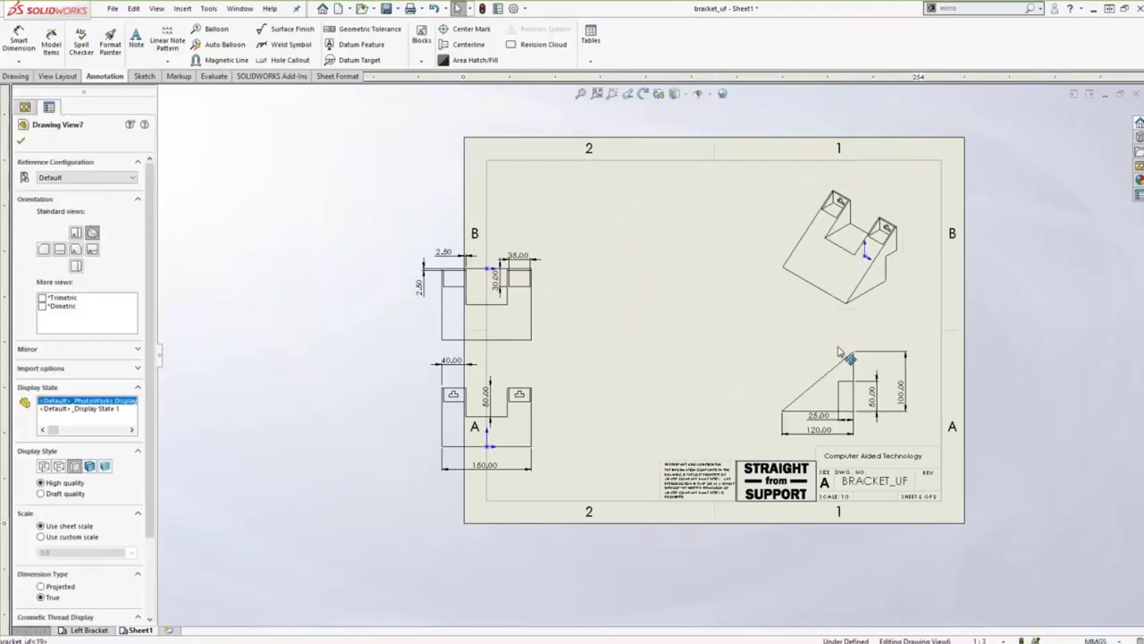
mouse_move(540, 322)
left_mouse_down()
mouse_move(625, 236)
mouse_move(627, 250)
left_mouse_up()
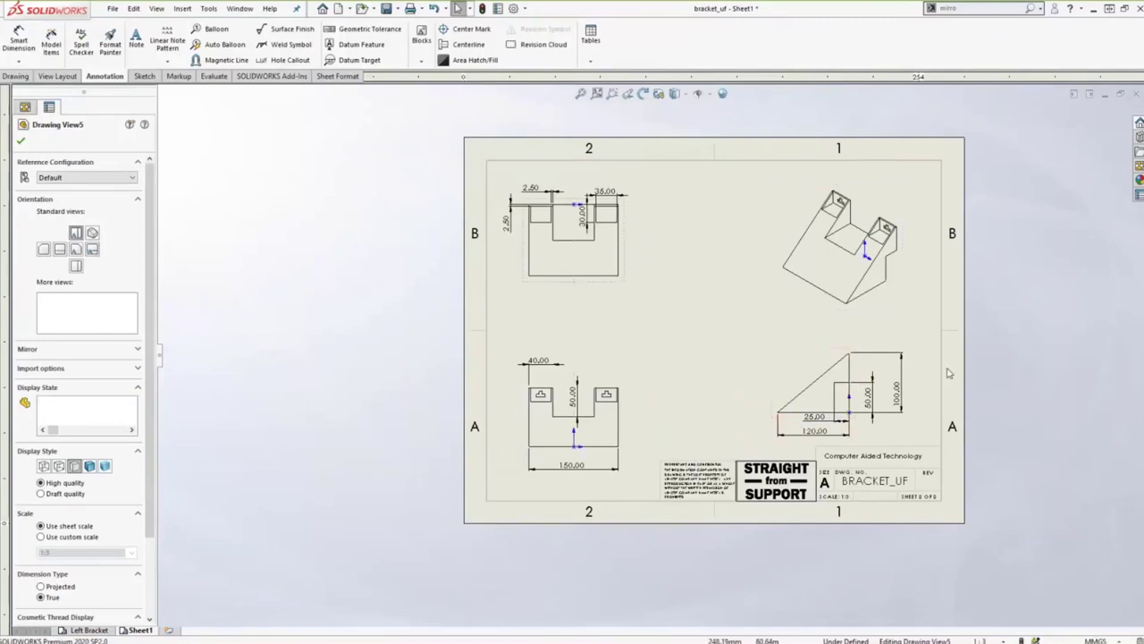
Mirror the isometric bracket view on Sheet1 horizontally.
scroll(950, 373, "down", 2)
left_click(703, 174)
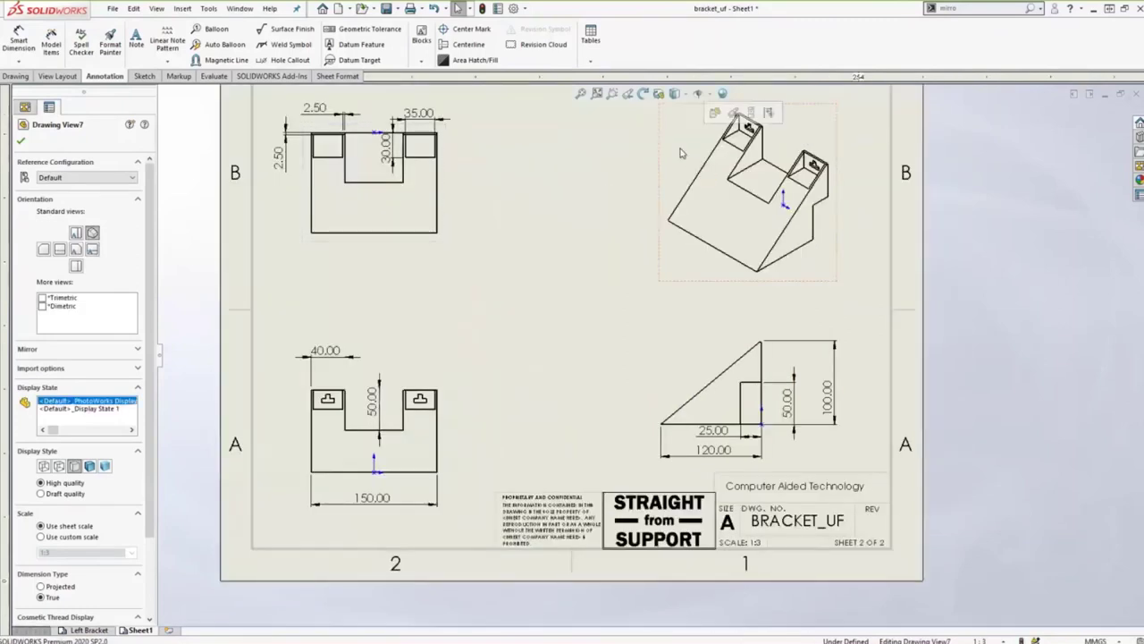
scroll(153, 414, "down", 3)
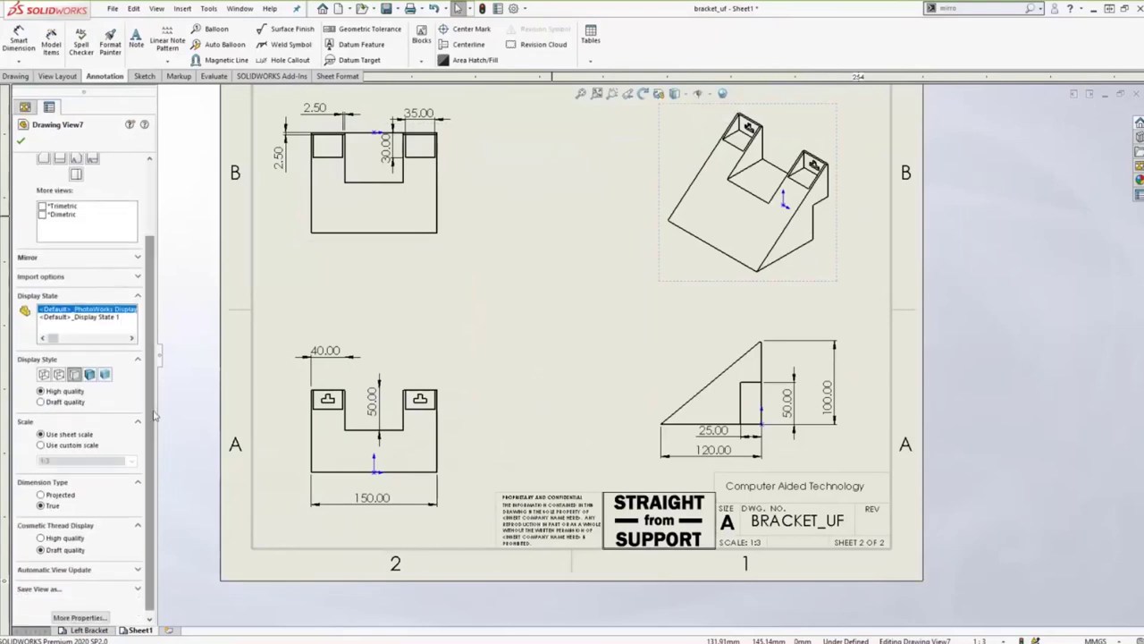
left_click(65, 258)
left_click(40, 269)
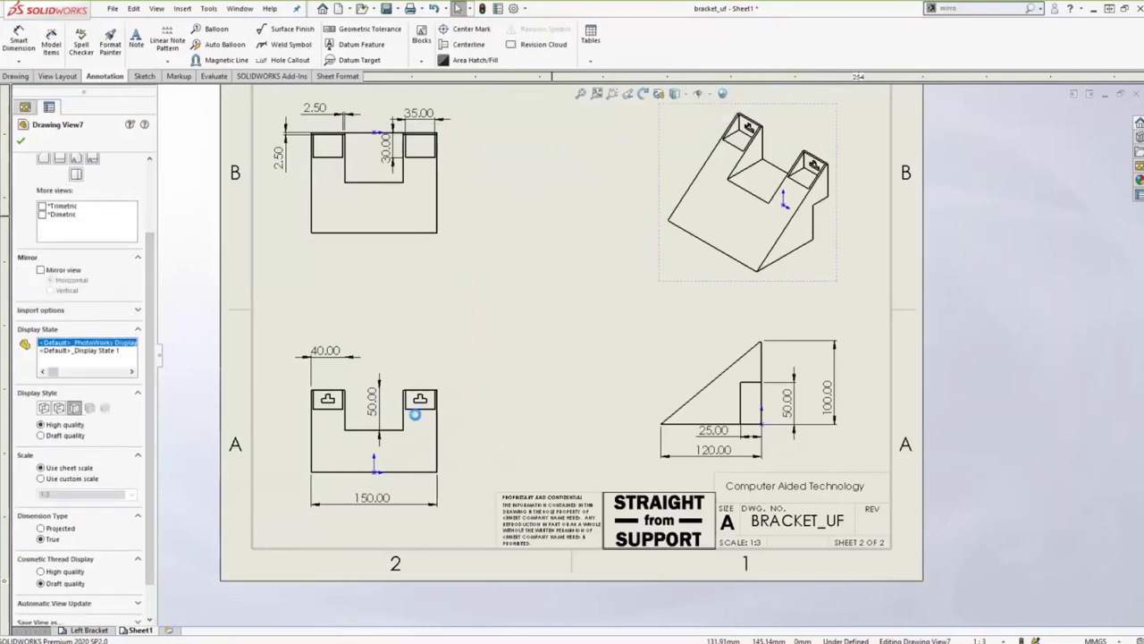
left_click(662, 320)
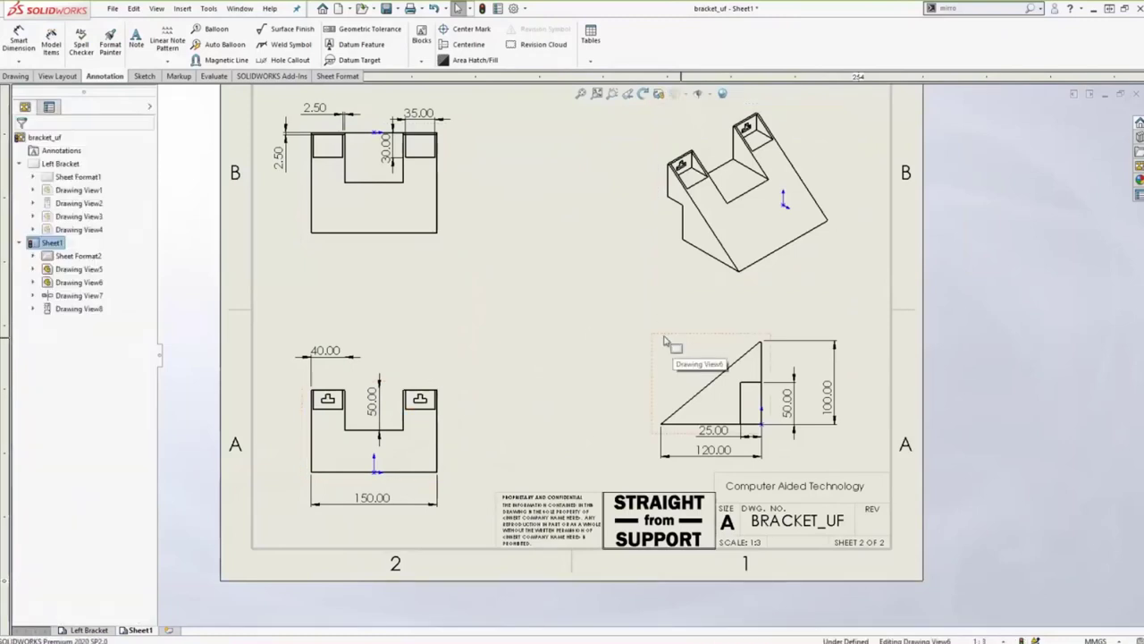
Mirror the triangular side view of the bracket on Sheet1 horizontally.
left_click(664, 341)
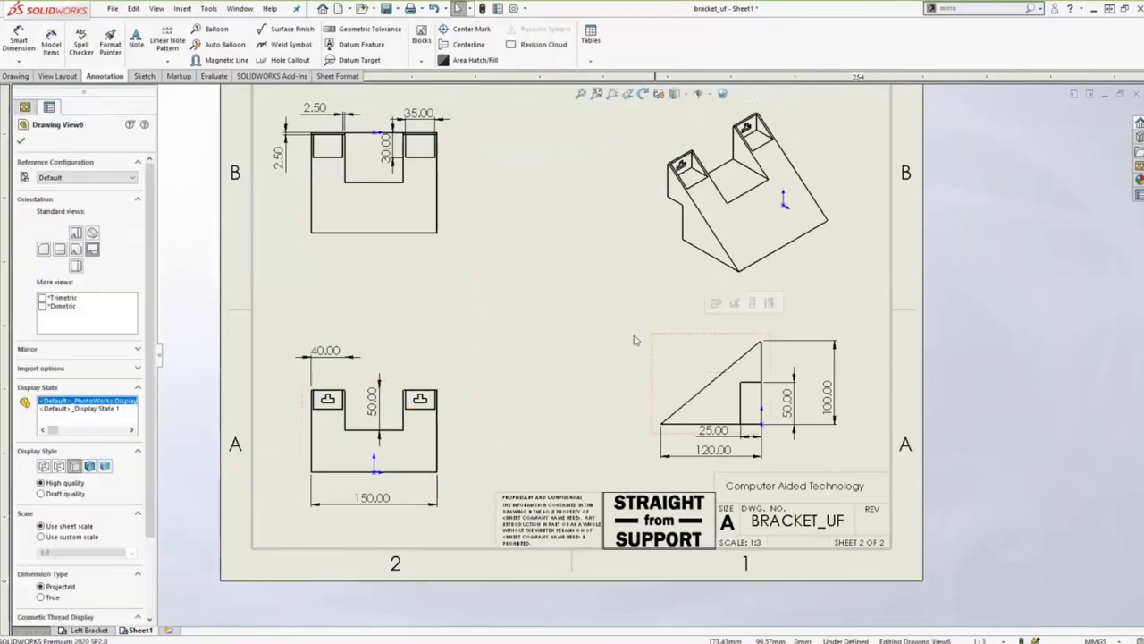
left_click(30, 350)
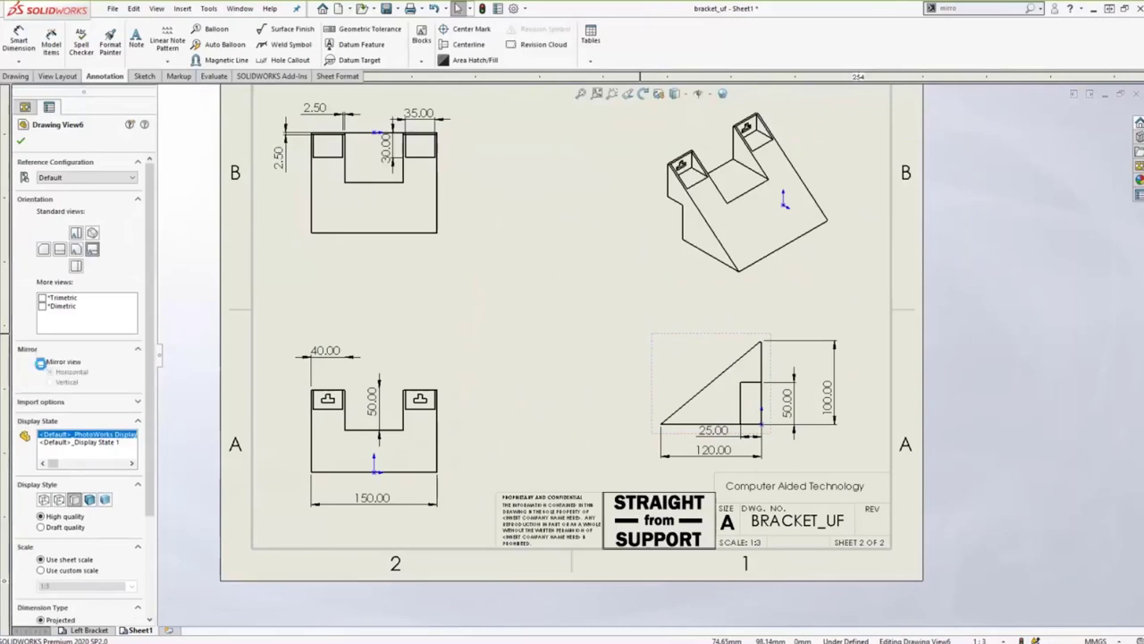
left_click(40, 362)
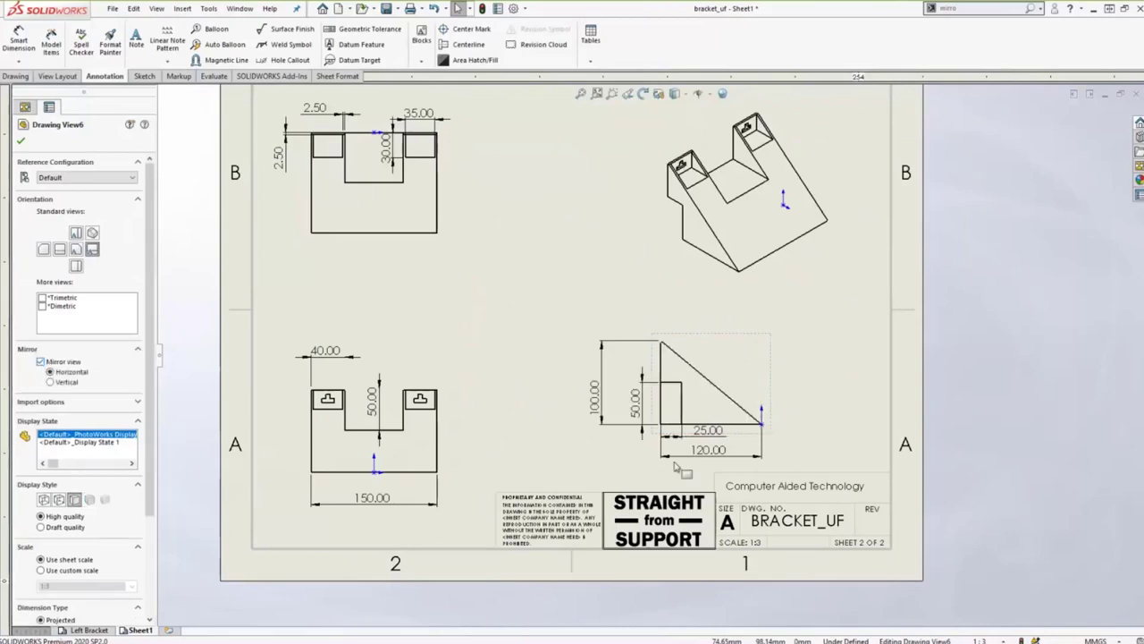
Rename Sheet1 as Right braket.
right_click(139, 631)
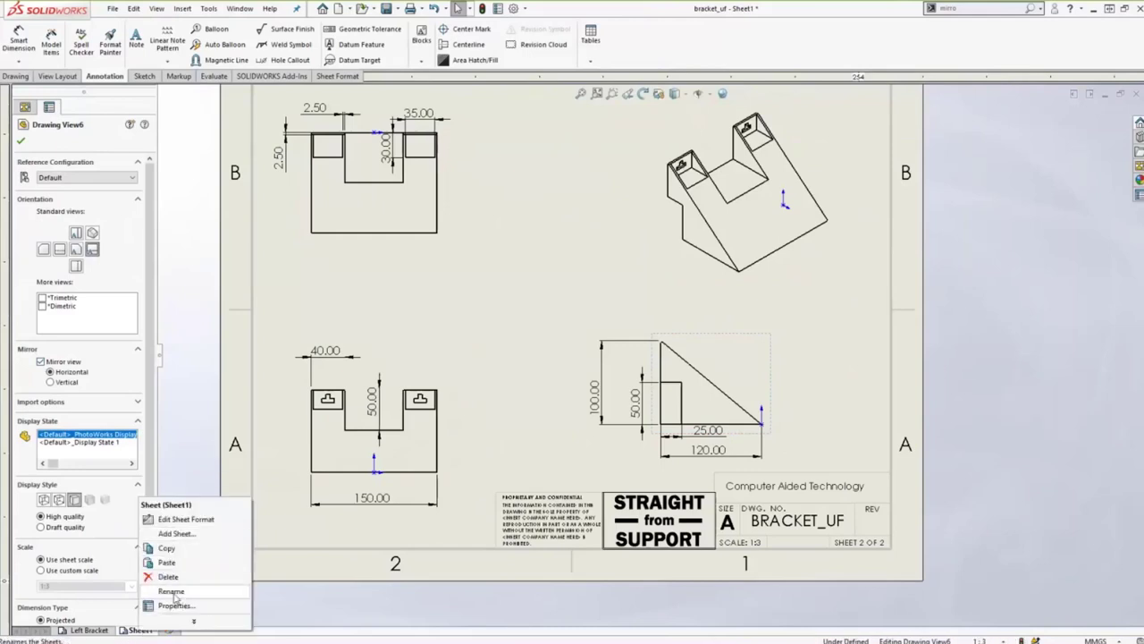
left_click(172, 592)
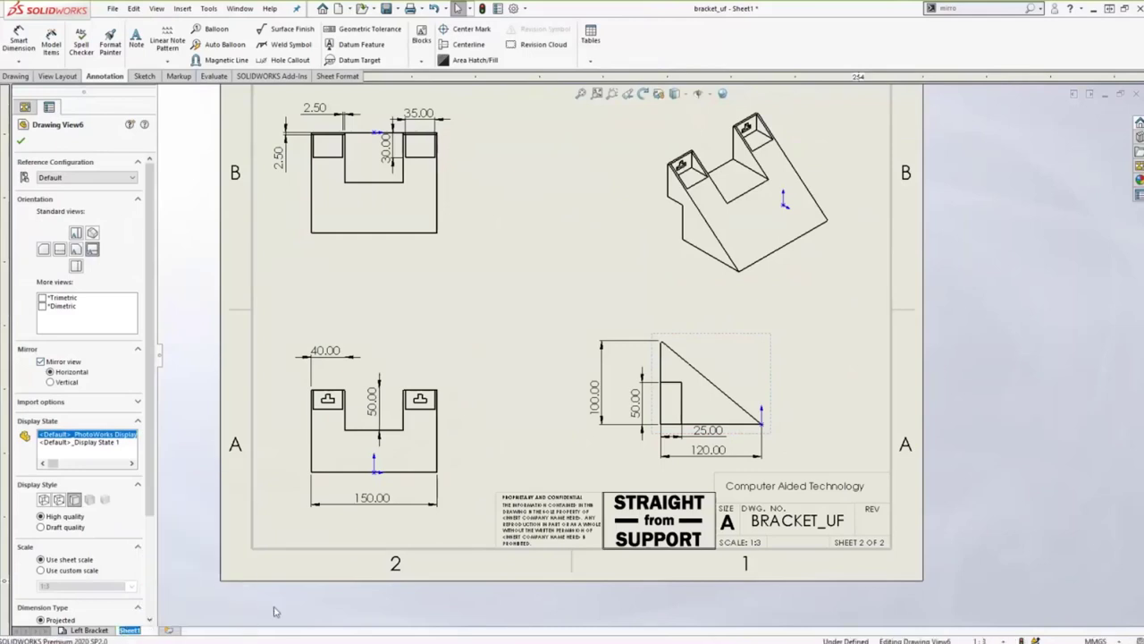
type("Right")
type(" Brack")
type("et")
key("Return")
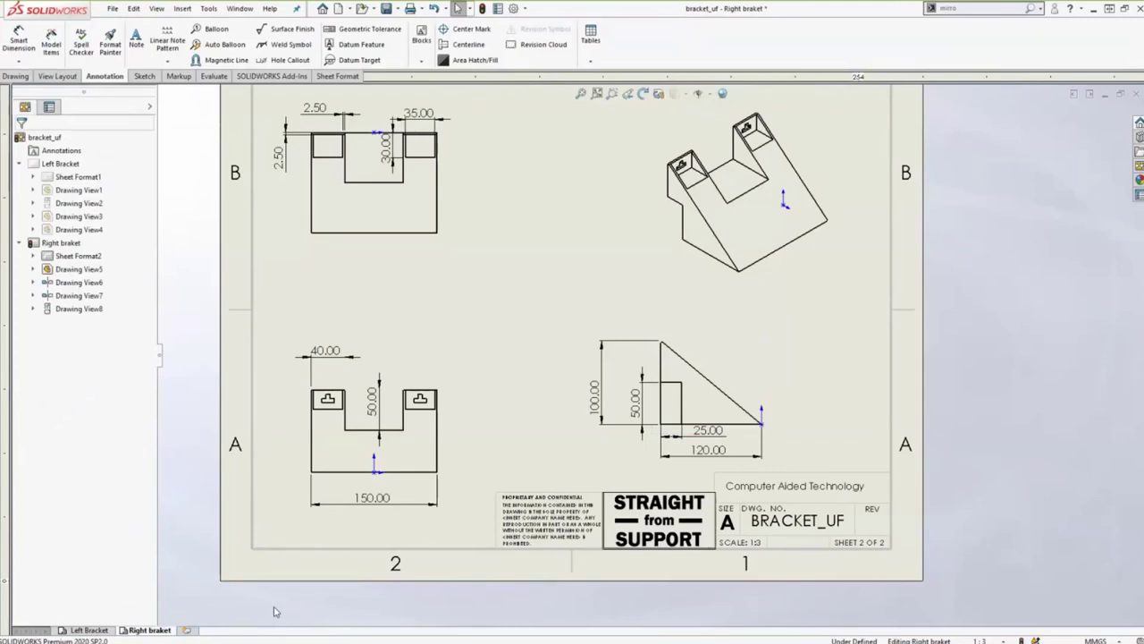
Switch to the PowerPoint slide show with the slide on getting a mirrored part in SOLIDWORKS.
key("alt+Tab")
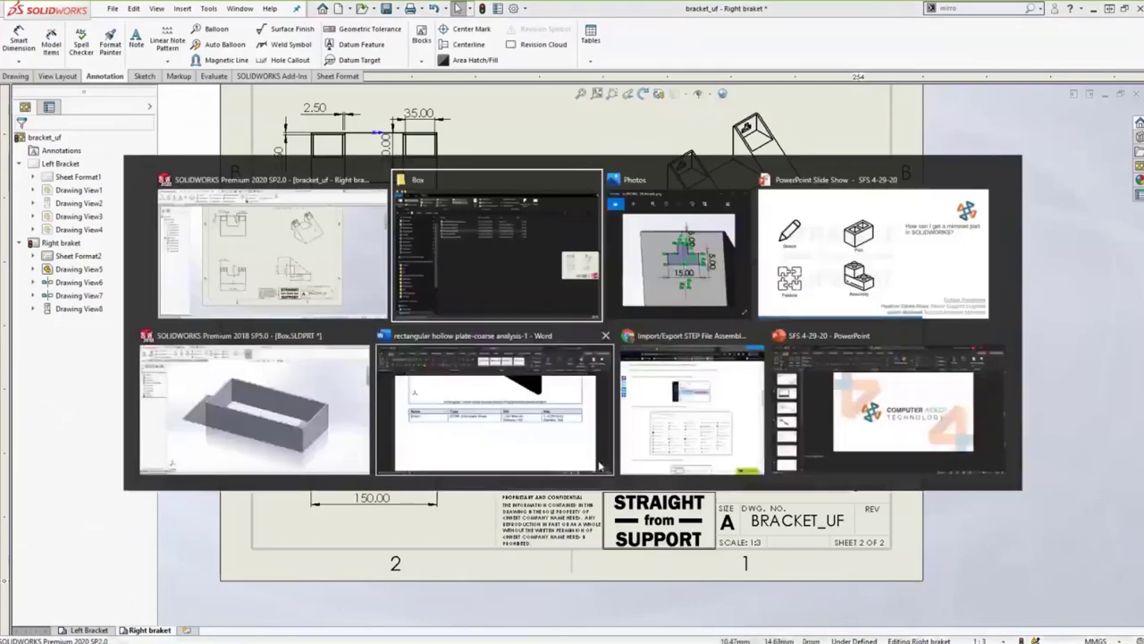
key("alt+Tab")
key("alt+Tab")
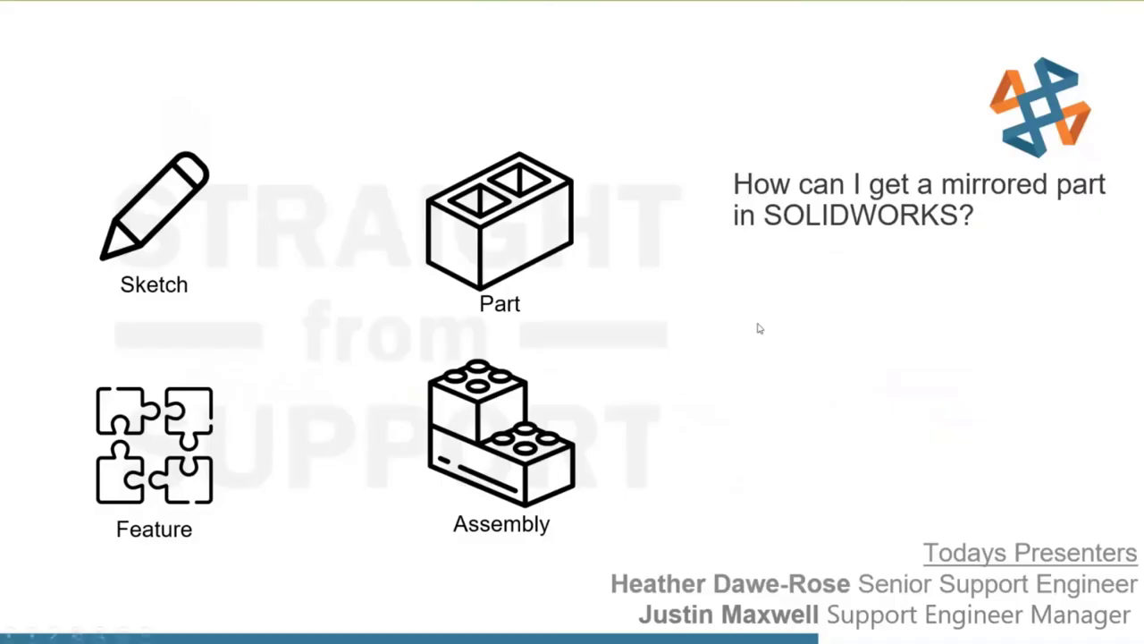
key("Right")
key("Left")
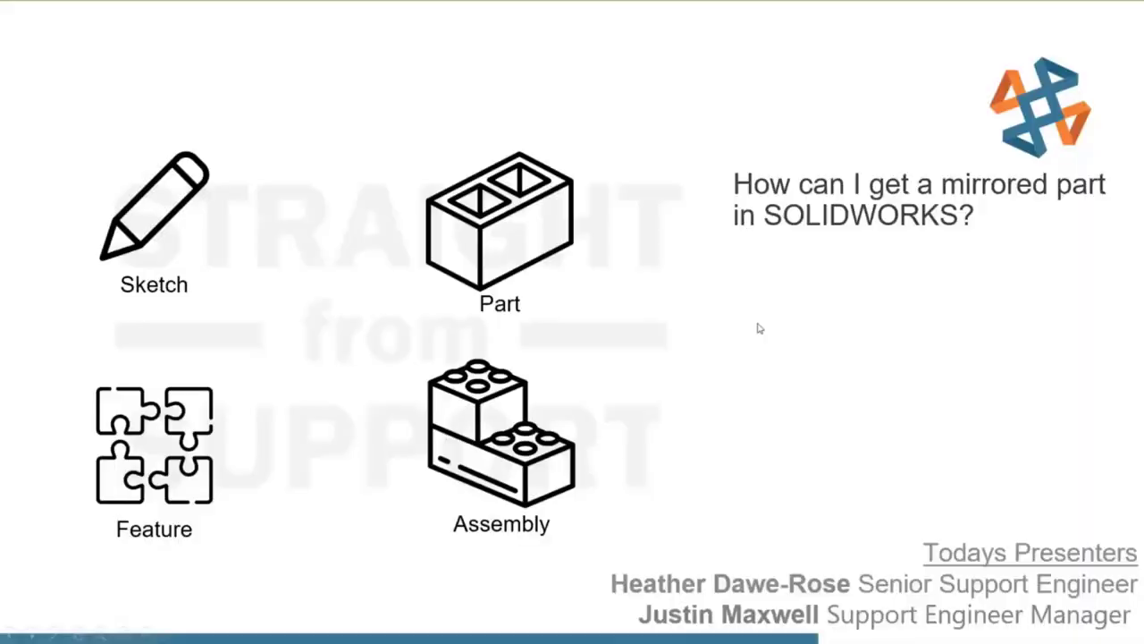